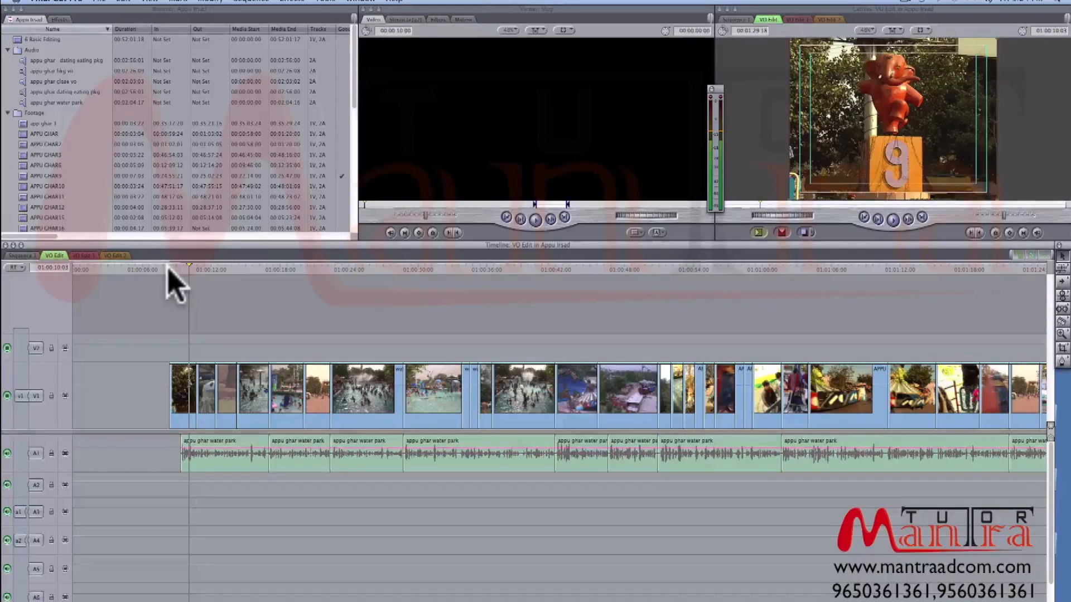
- Review the opening water park shots of the VO Edit sequence against the voice-over
{"action": "key", "text": "super+equal"}
{"action": "key", "text": "super+equal"}
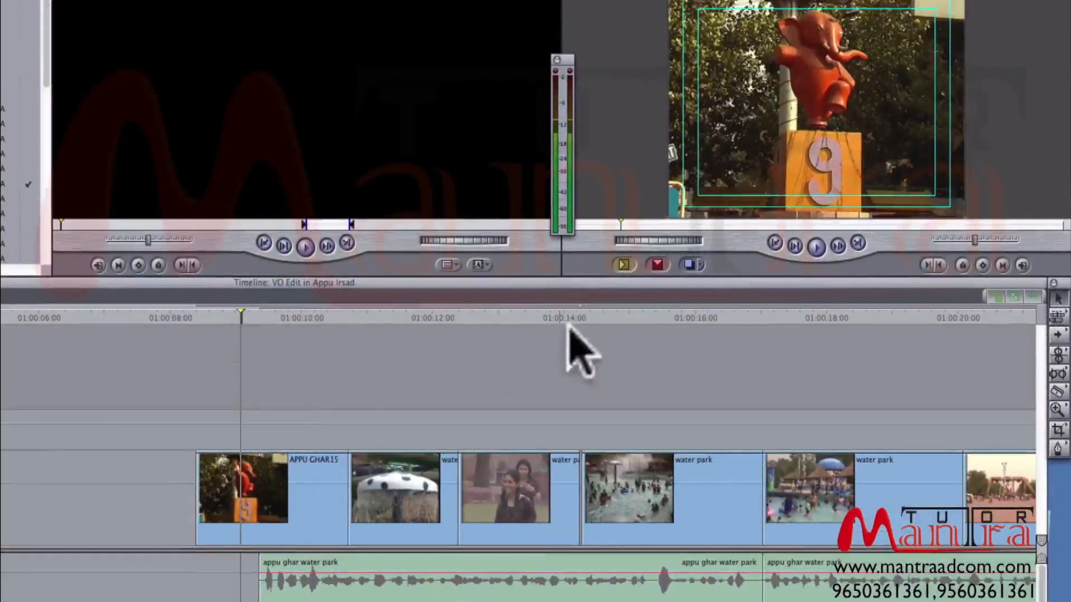
{"action": "left_click", "coordinate": [605, 313]}
{"action": "left_click_drag", "start_coordinate": [606, 313], "coordinate": [647, 312]}
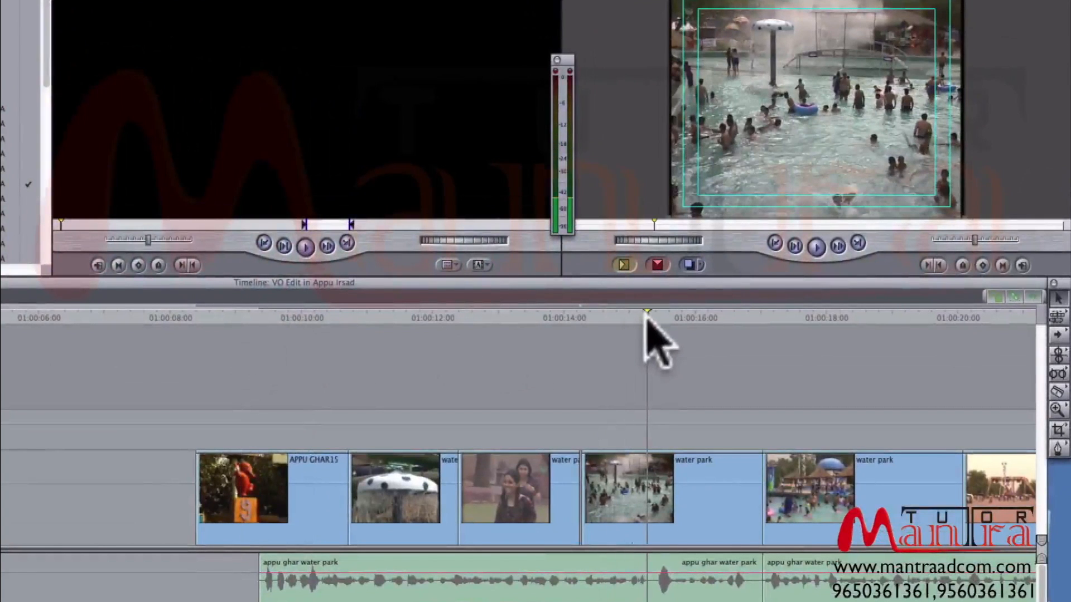
{"action": "key", "text": "super+minus"}
{"action": "mouse_move", "coordinate": [394, 316]}
{"action": "left_mouse_down"}
{"action": "mouse_move", "coordinate": [459, 330]}
{"action": "mouse_move", "coordinate": [398, 322]}
{"action": "mouse_move", "coordinate": [410, 319]}
{"action": "left_mouse_up"}
{"action": "left_click_drag", "start_coordinate": [611, 316], "coordinate": [23, 317]}
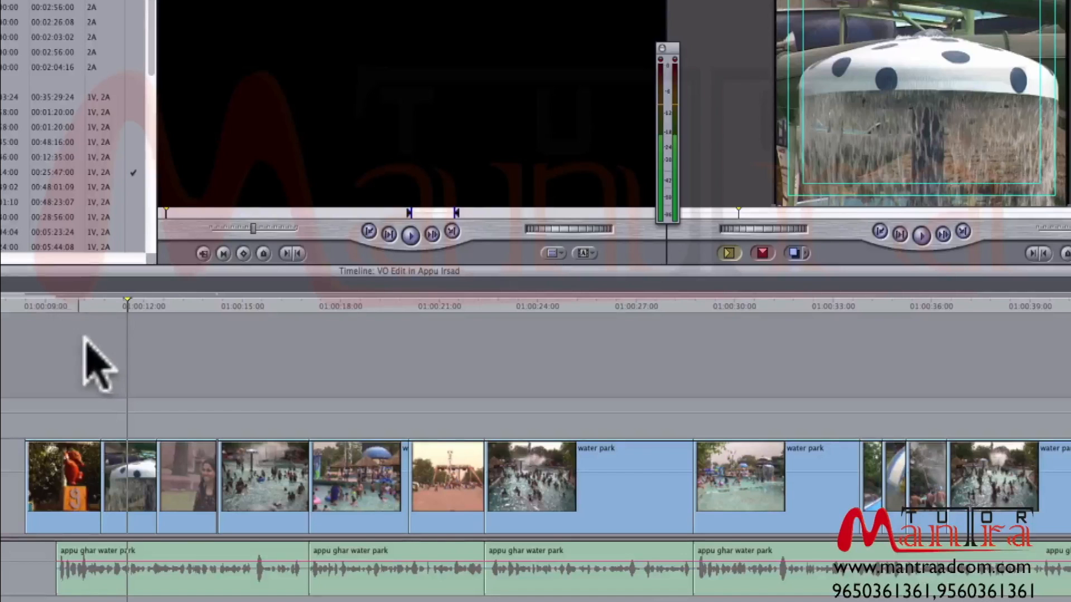
{"action": "key", "text": "super+equal"}
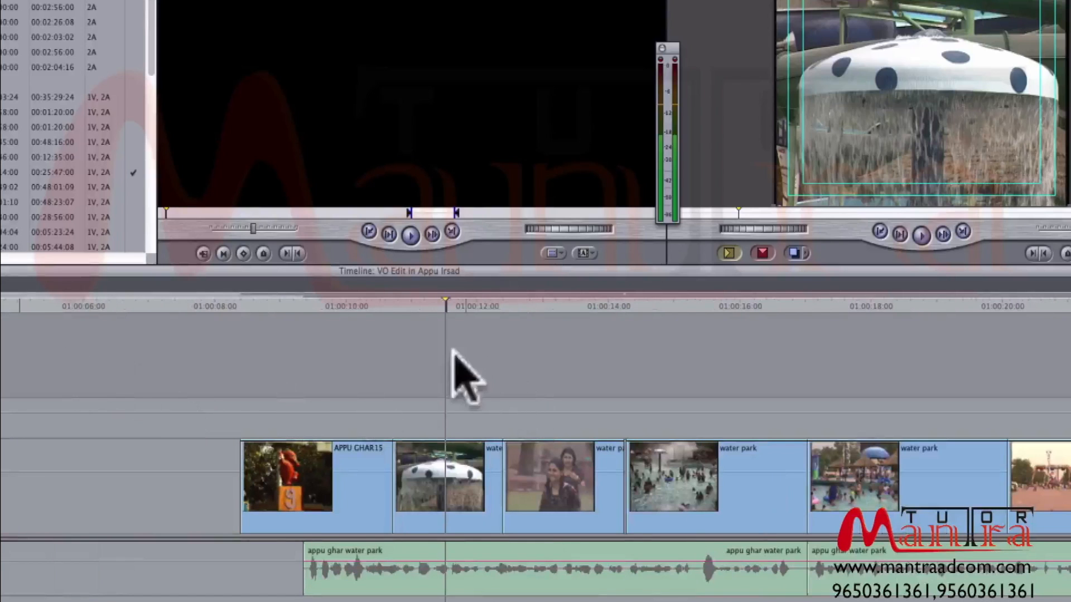
{"action": "left_click", "coordinate": [305, 305]}
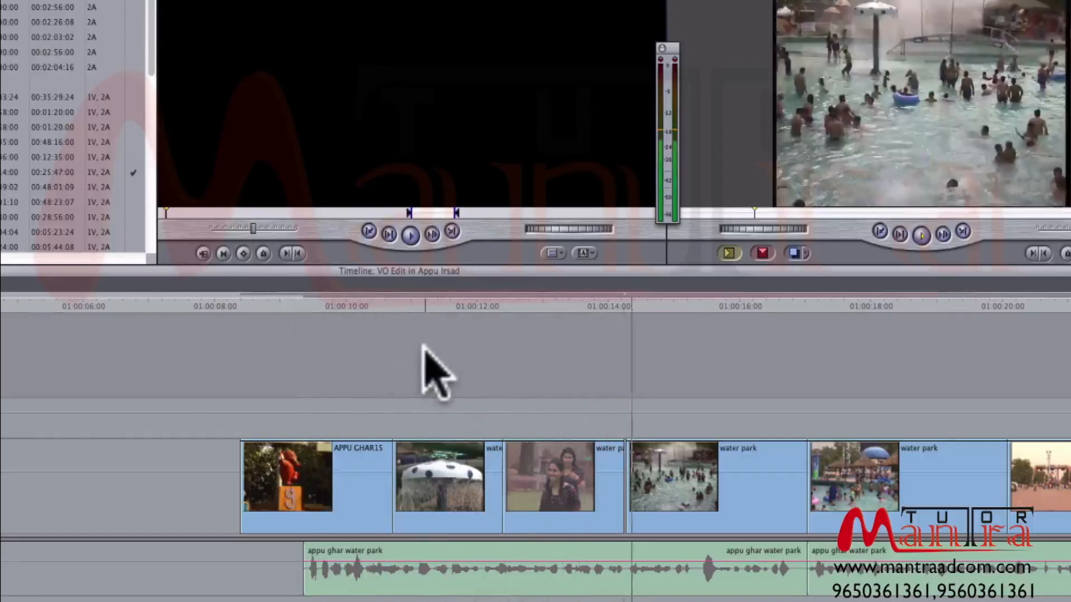
- Close the small gap on V1 between the shot of the two girls and the wide pool shot
{"action": "left_click_drag", "start_coordinate": [637, 304], "coordinate": [580, 305]}
{"action": "key", "text": "space"}
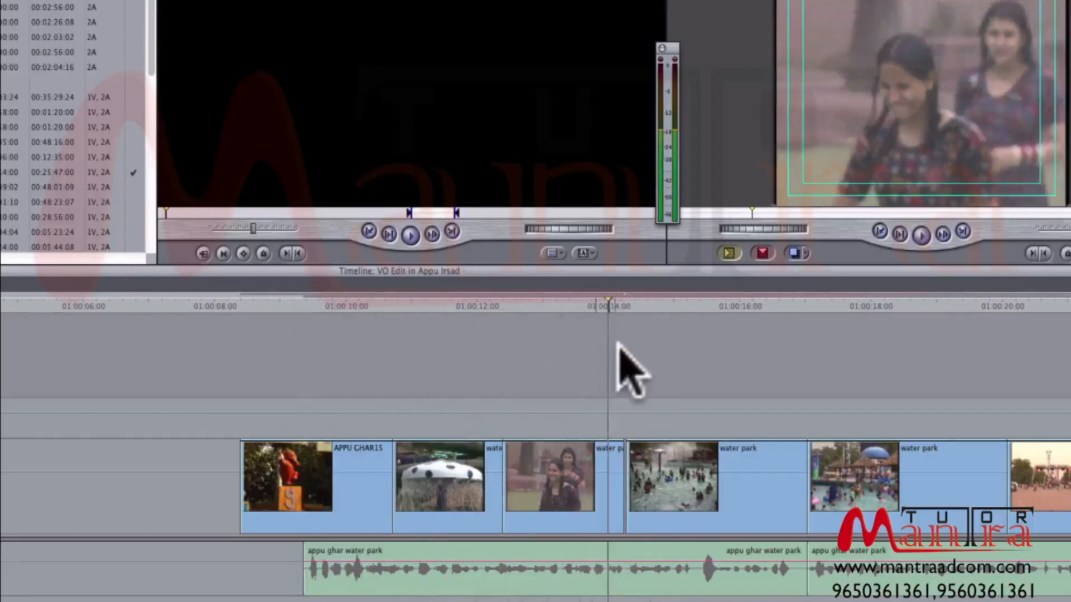
{"action": "key", "text": "super+equal"}
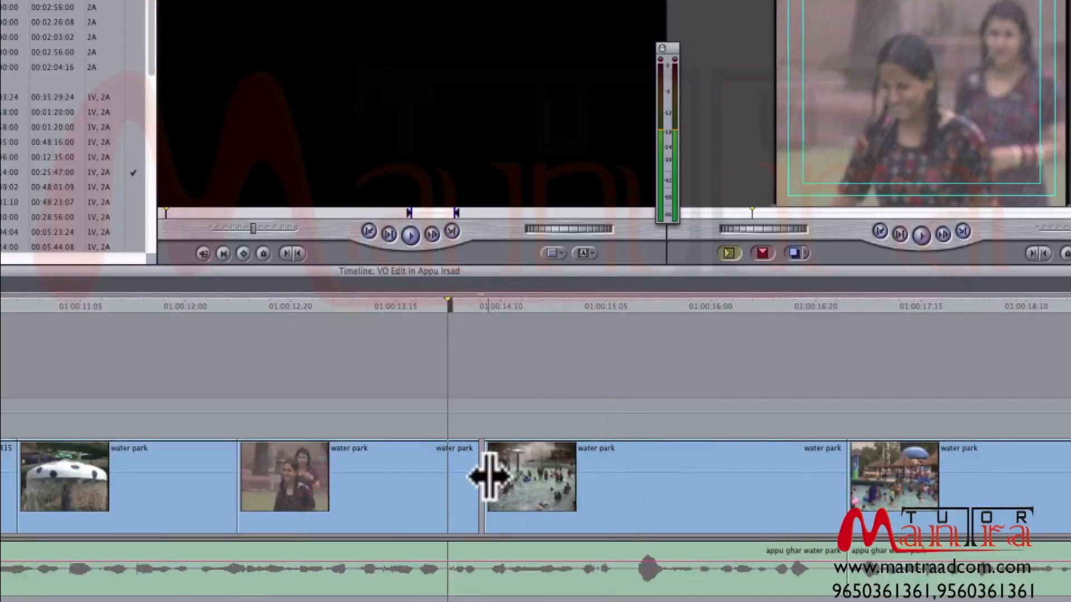
{"action": "mouse_move", "coordinate": [488, 477]}
{"action": "left_mouse_down"}
{"action": "mouse_move", "coordinate": [466, 478]}
{"action": "mouse_move", "coordinate": [506, 471]}
{"action": "left_mouse_up"}
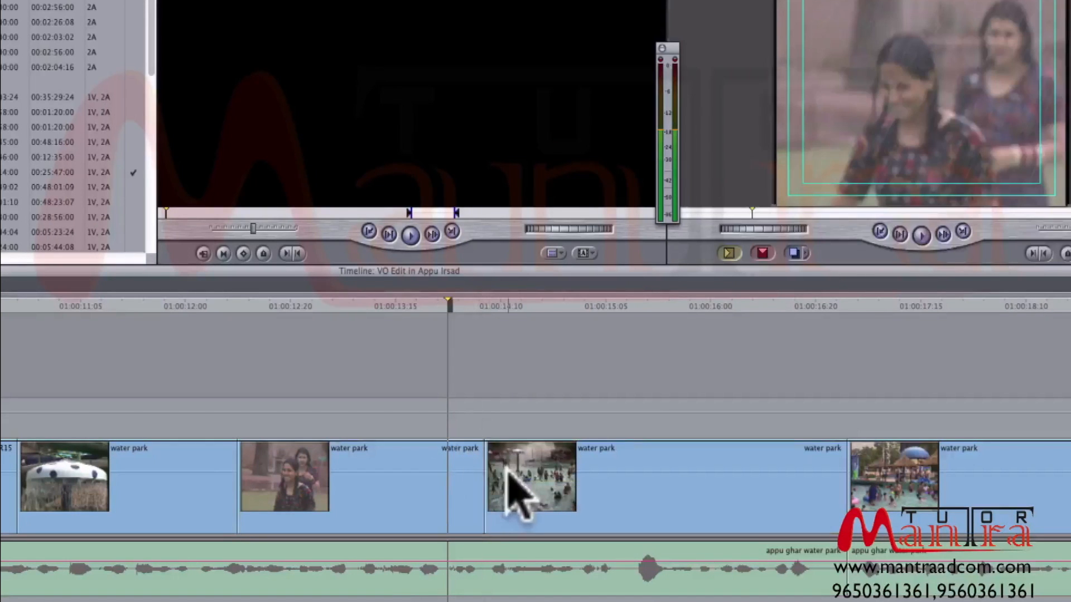
- Play the opening section from the elephant statue through the mushroom fountain and girls shots, checking picture against voice-over
{"action": "left_click_drag", "start_coordinate": [225, 306], "coordinate": [443, 323]}
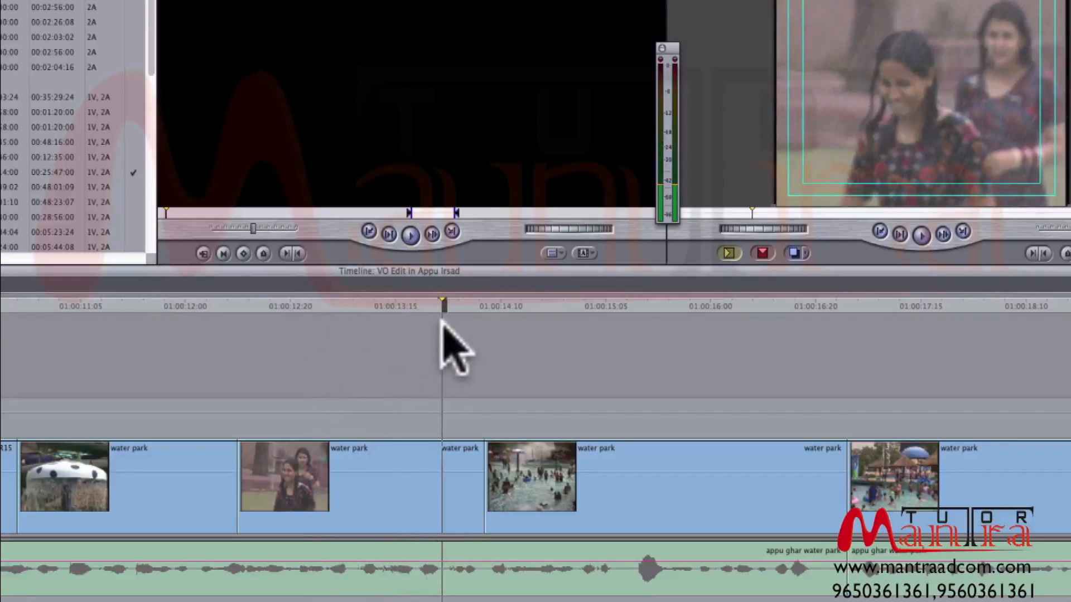
{"action": "left_click_drag", "start_coordinate": [440, 302], "coordinate": [3, 346]}
{"action": "key", "text": "space"}
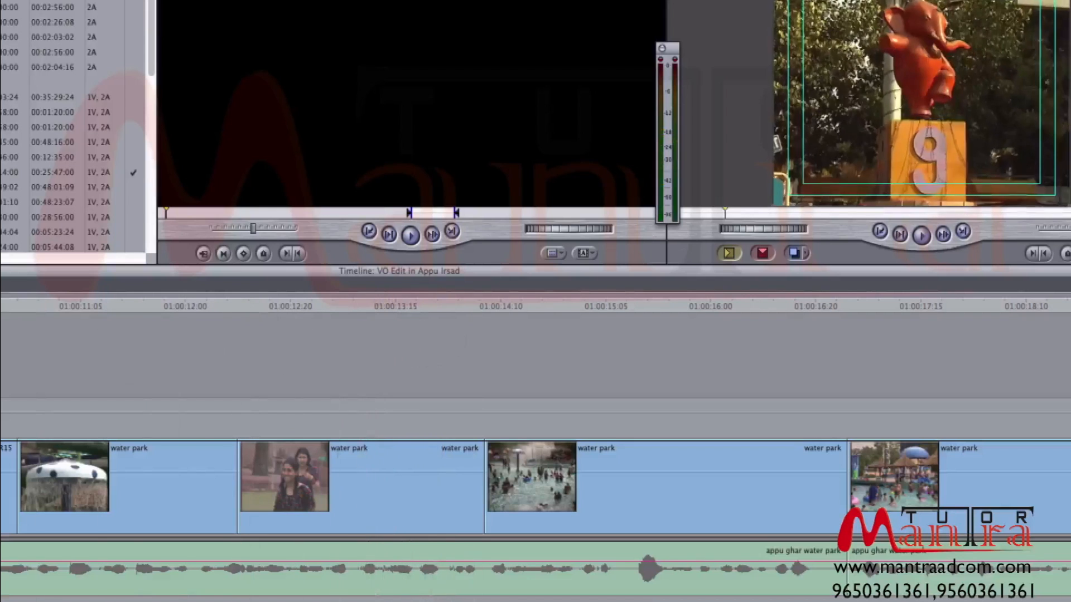
{"action": "key", "text": "space"}
{"action": "key", "text": "space"}
{"action": "key", "text": "space"}
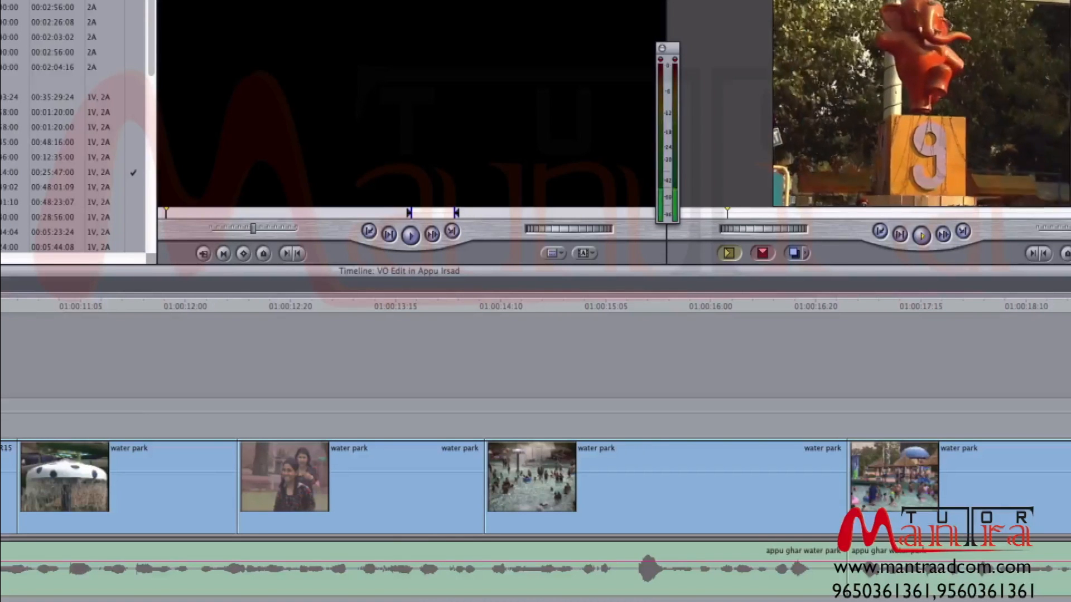
{"action": "key", "text": "space"}
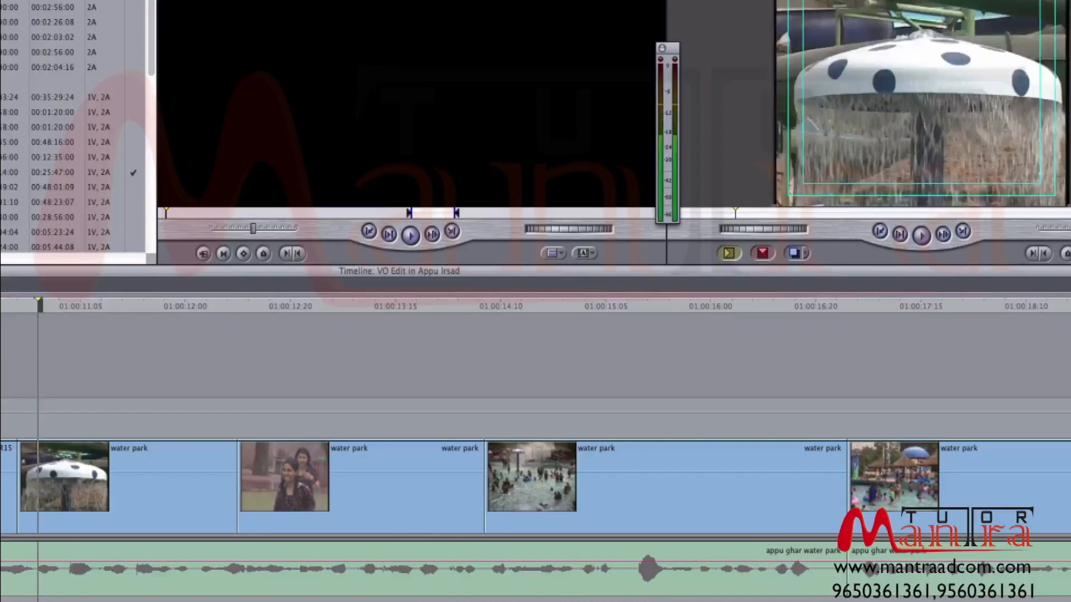
{"action": "key", "text": "space"}
{"action": "key", "text": "space"}
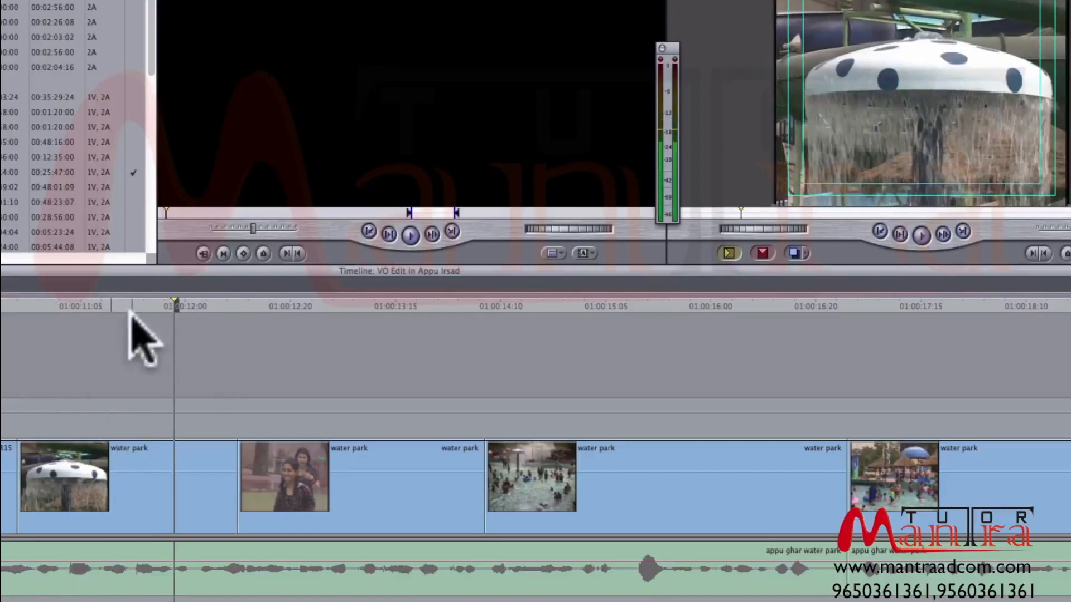
{"action": "left_click_drag", "start_coordinate": [71, 308], "coordinate": [180, 327]}
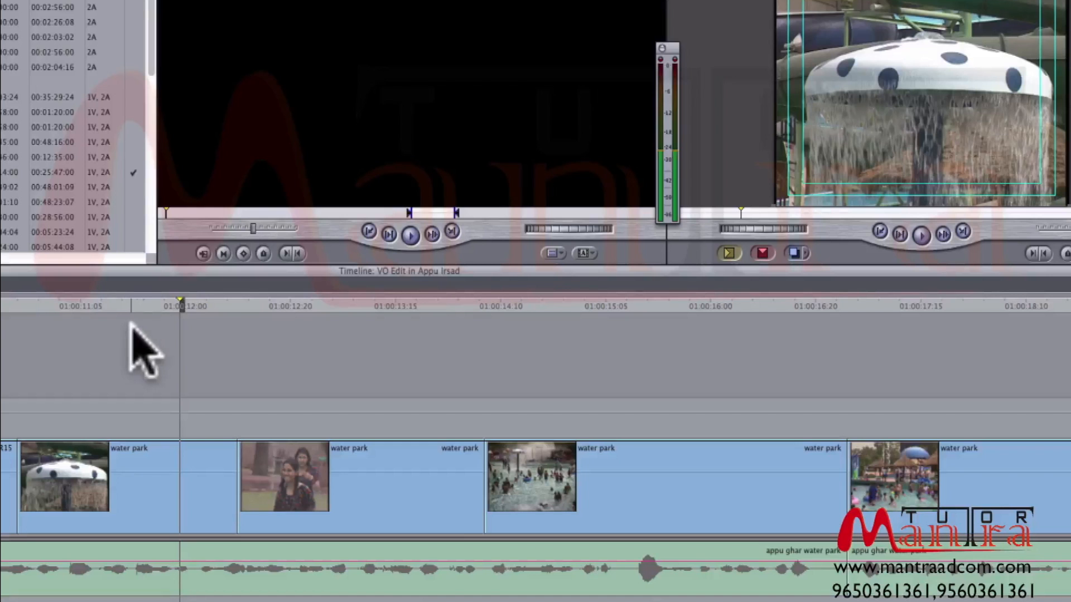
{"action": "mouse_move", "coordinate": [69, 306]}
{"action": "left_mouse_down"}
{"action": "mouse_move", "coordinate": [50, 304]}
{"action": "mouse_move", "coordinate": [63, 306]}
{"action": "left_mouse_up"}
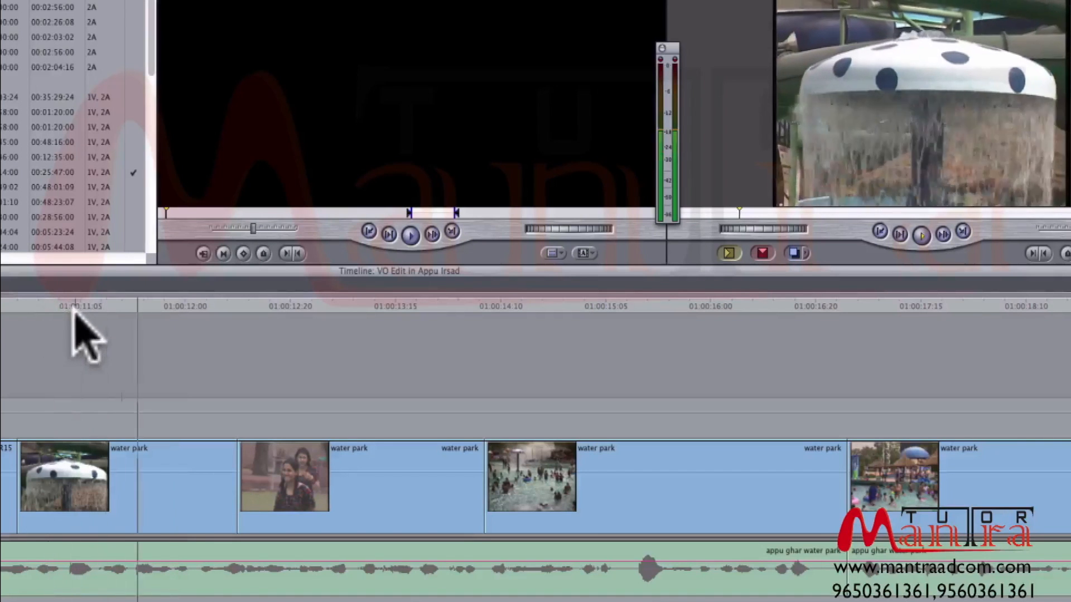
{"action": "left_click_drag", "start_coordinate": [178, 305], "coordinate": [95, 315]}
{"action": "key", "text": "space"}
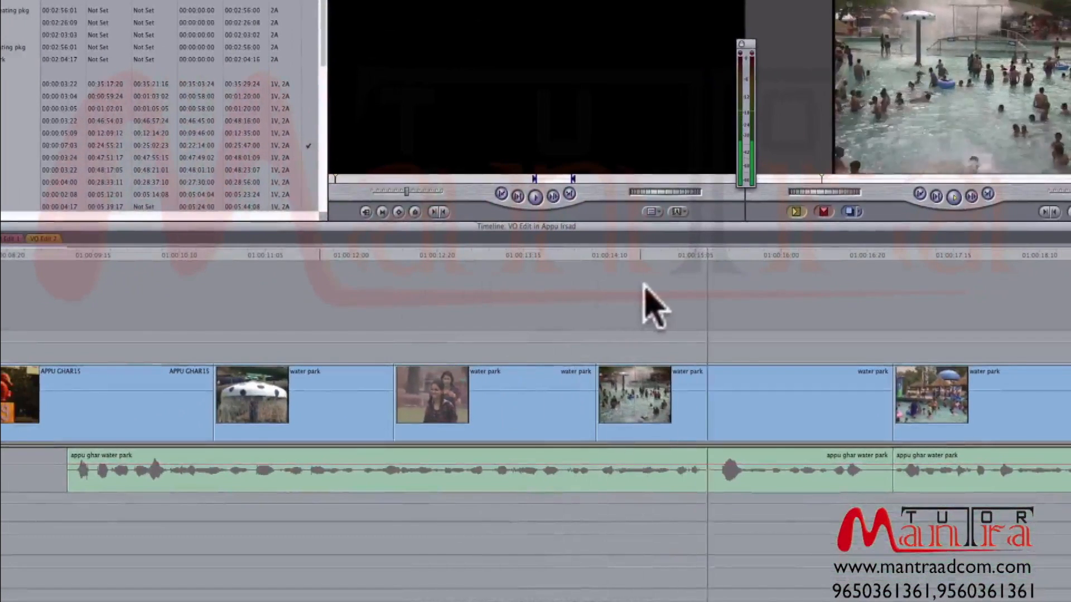
- Move the wide pool clip that follows the two girls from V1 to V2, above the elephant statue clip
{"action": "key", "text": "space"}
{"action": "left_click", "coordinate": [770, 256]}
{"action": "left_click_drag", "start_coordinate": [780, 259], "coordinate": [798, 259]}
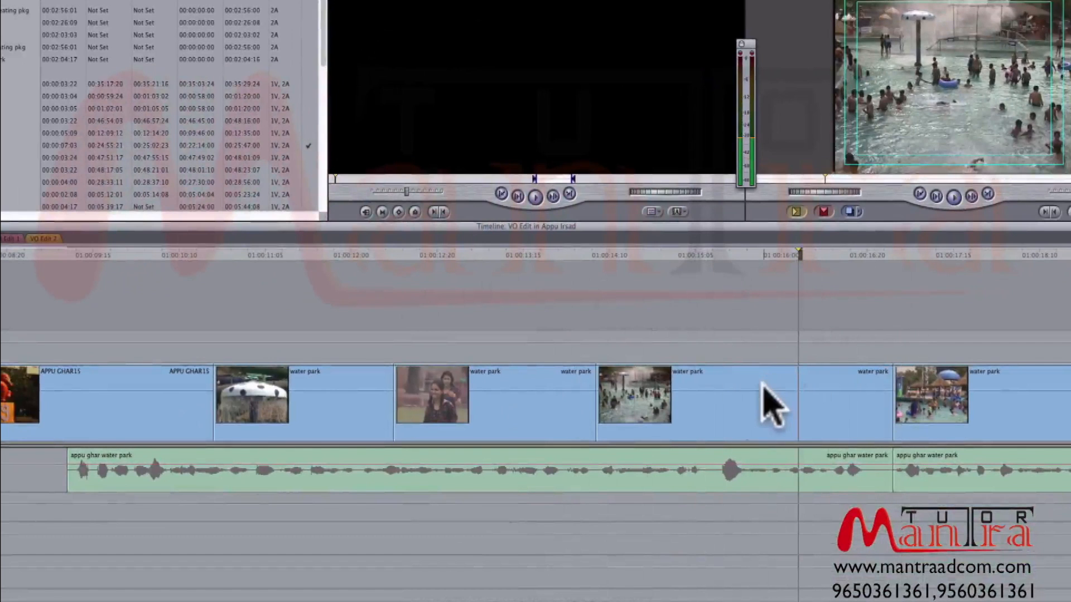
{"action": "left_click_drag", "start_coordinate": [695, 418], "coordinate": [83, 333]}
{"action": "left_click", "coordinate": [23, 253]}
{"action": "key", "text": "space"}
{"action": "scroll", "coordinate": [24, 254], "scroll_direction": "left", "scroll_amount": 3}
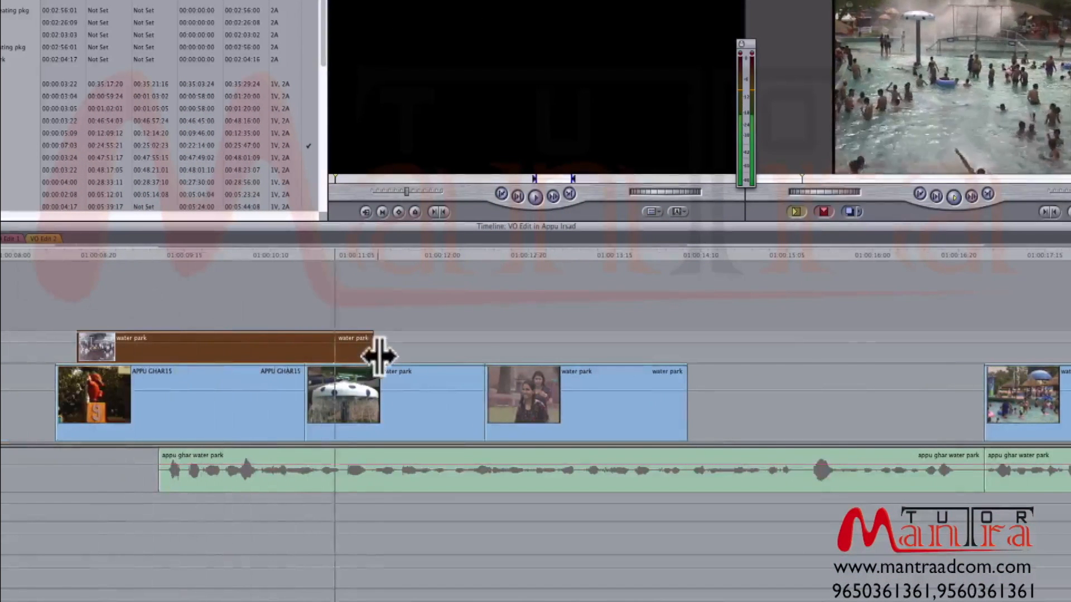
- Align the V2 pool clip's start with the elephant statue clip and extend its end to about 01:00:11:12
{"action": "key", "text": "space"}
{"action": "mouse_move", "coordinate": [374, 349]}
{"action": "left_mouse_down"}
{"action": "mouse_move", "coordinate": [390, 342]}
{"action": "mouse_move", "coordinate": [223, 348]}
{"action": "mouse_move", "coordinate": [698, 342]}
{"action": "mouse_move", "coordinate": [389, 342]}
{"action": "left_mouse_up"}
{"action": "left_click_drag", "start_coordinate": [155, 342], "coordinate": [136, 338]}
{"action": "left_click_drag", "start_coordinate": [369, 350], "coordinate": [390, 346]}
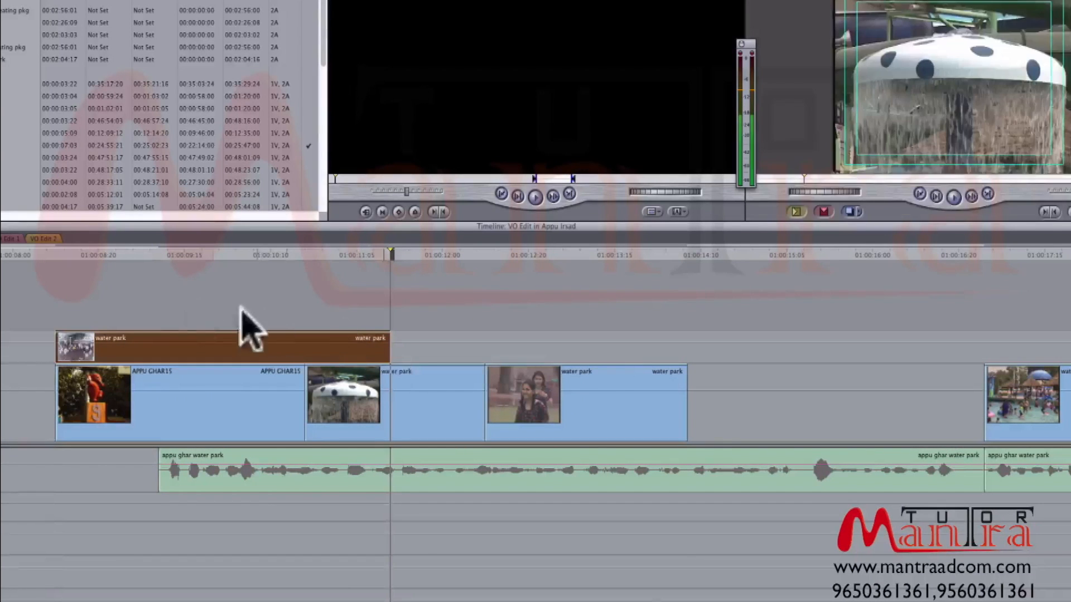
- Play back the pool clip on V2 from near its start into the following shots
{"action": "left_click", "coordinate": [39, 258]}
{"action": "left_click_drag", "start_coordinate": [40, 261], "coordinate": [85, 259]}
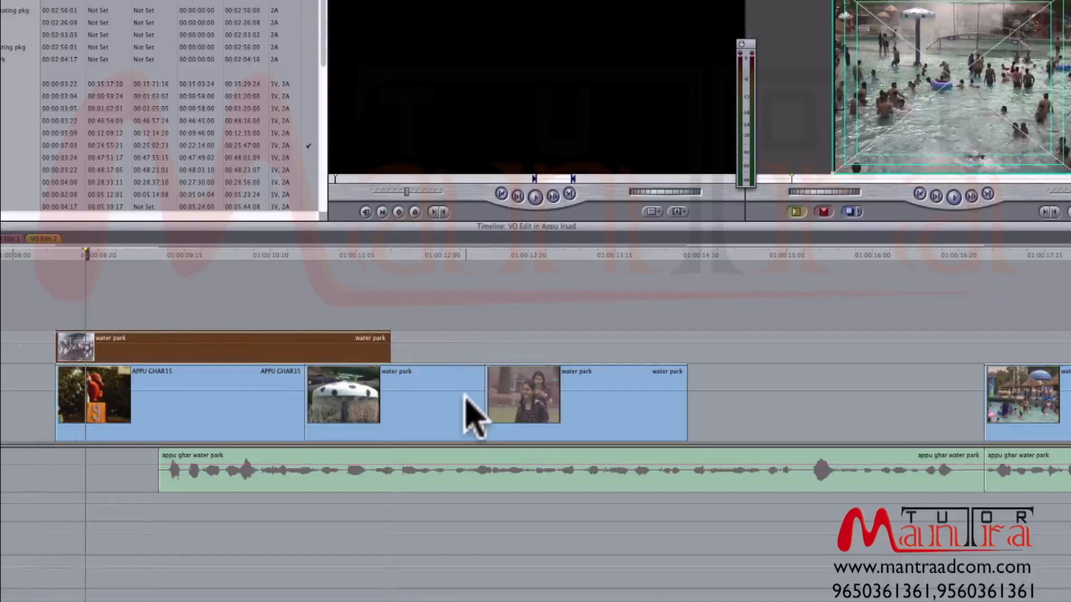
{"action": "key", "text": "space"}
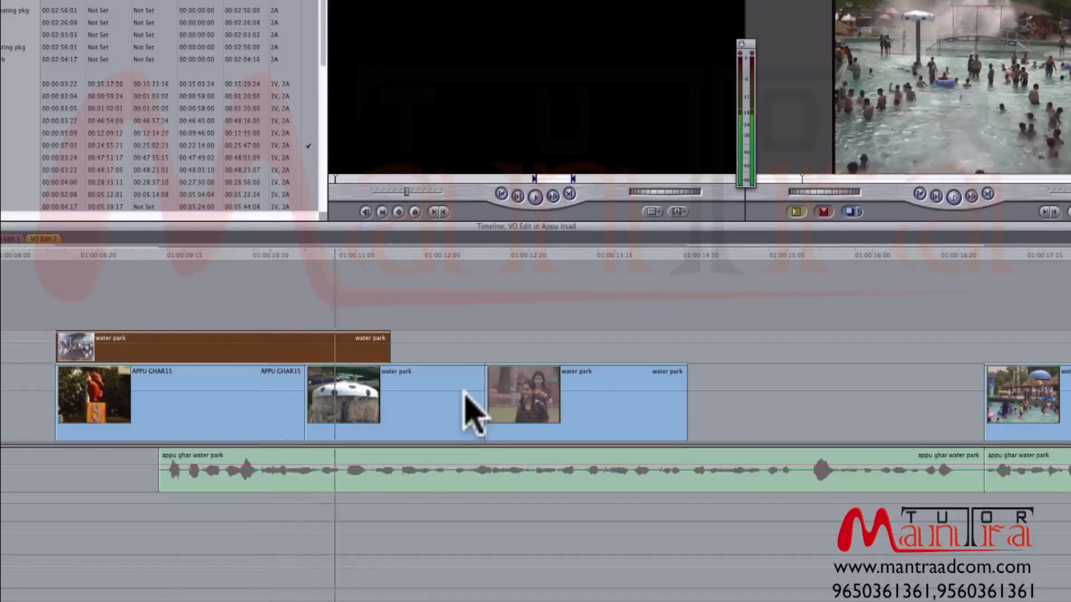
{"action": "key", "text": "space"}
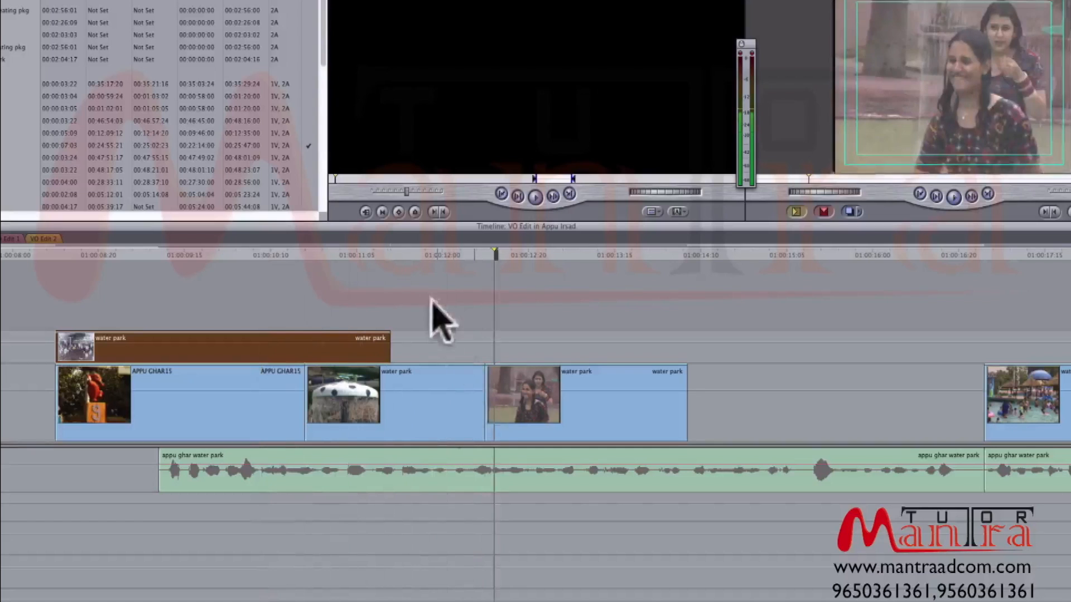
- Open the mushroom fountain clip in the Viewer and locate the shot of two women standing in water spray
{"action": "left_click", "coordinate": [399, 252]}
{"action": "left_click", "coordinate": [438, 414]}
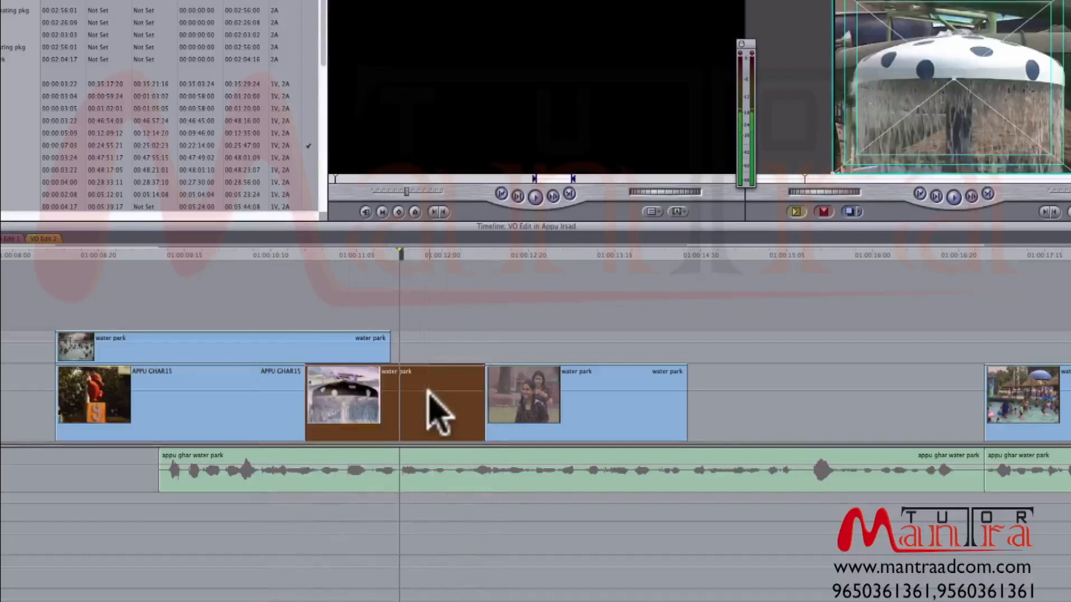
{"action": "double_click", "coordinate": [438, 414]}
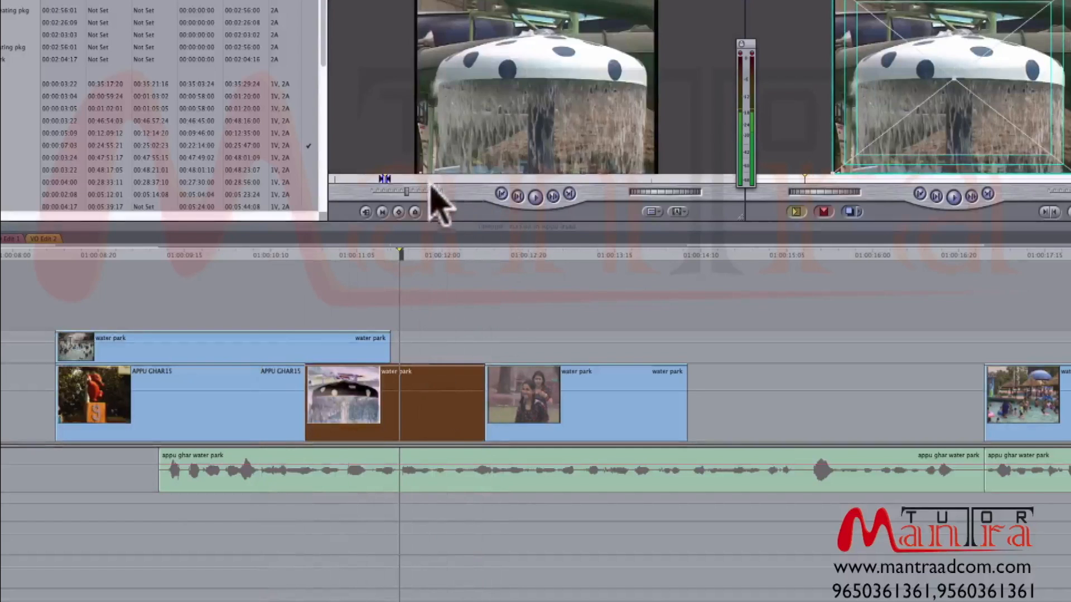
{"action": "left_click", "coordinate": [433, 179]}
{"action": "left_click_drag", "start_coordinate": [434, 179], "coordinate": [429, 179]}
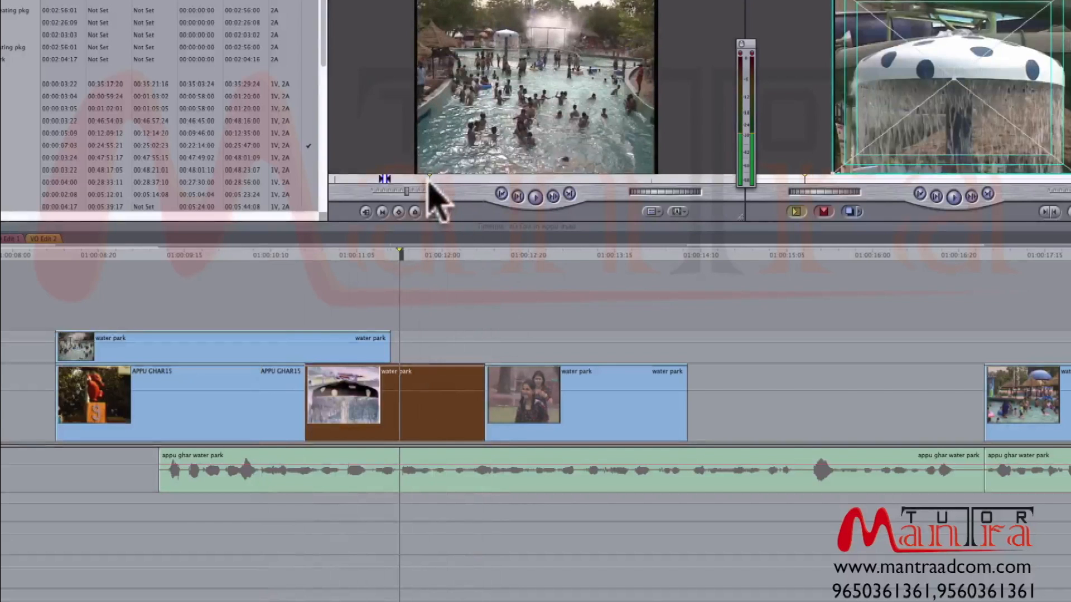
{"action": "left_click", "coordinate": [275, 254]}
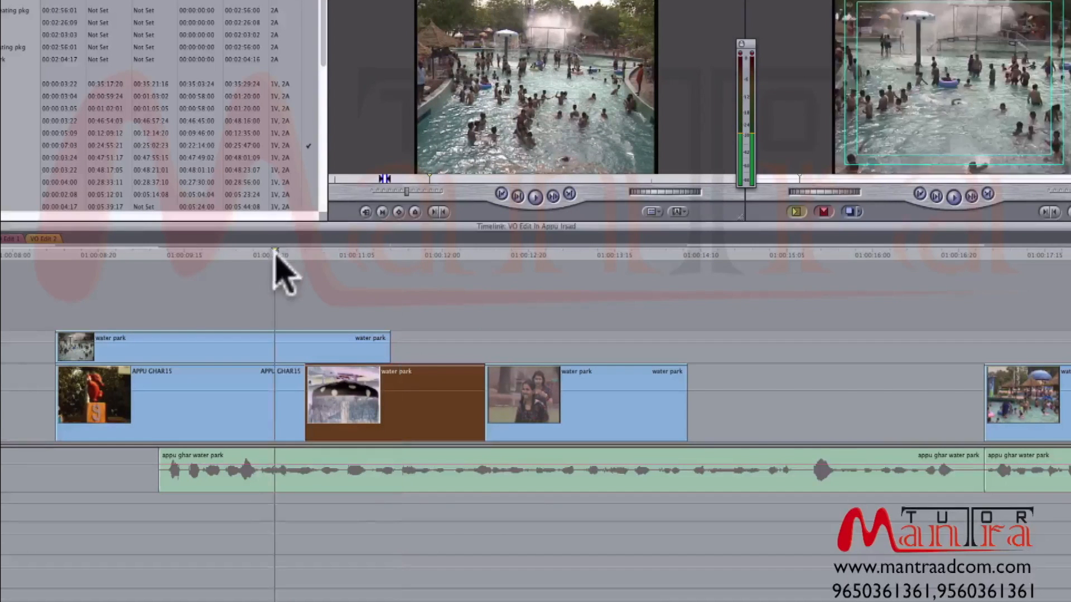
{"action": "left_click_drag", "start_coordinate": [274, 254], "coordinate": [303, 255]}
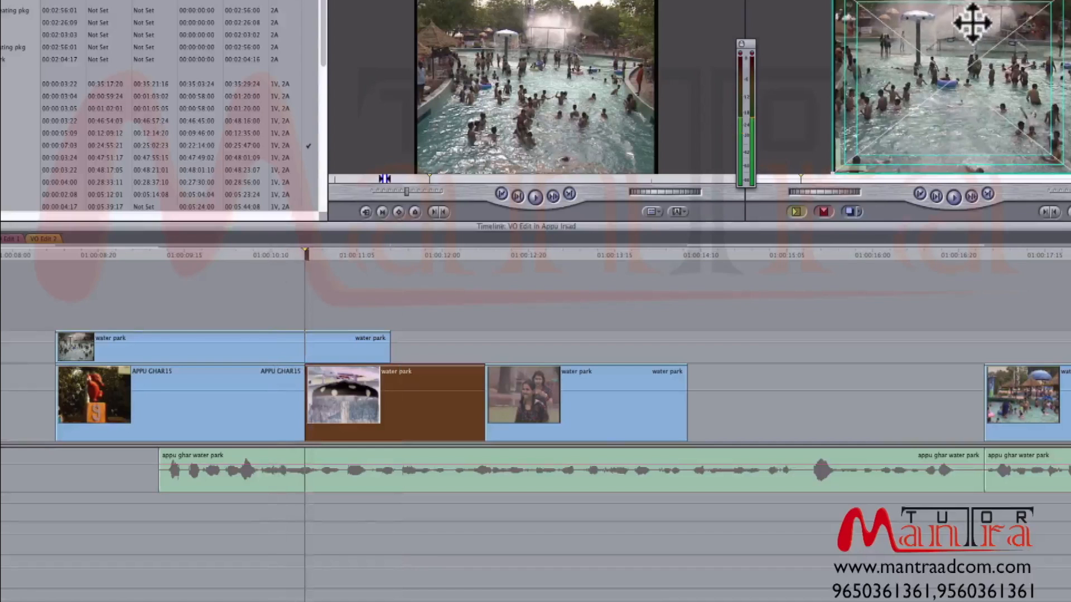
{"action": "left_click", "coordinate": [455, 178]}
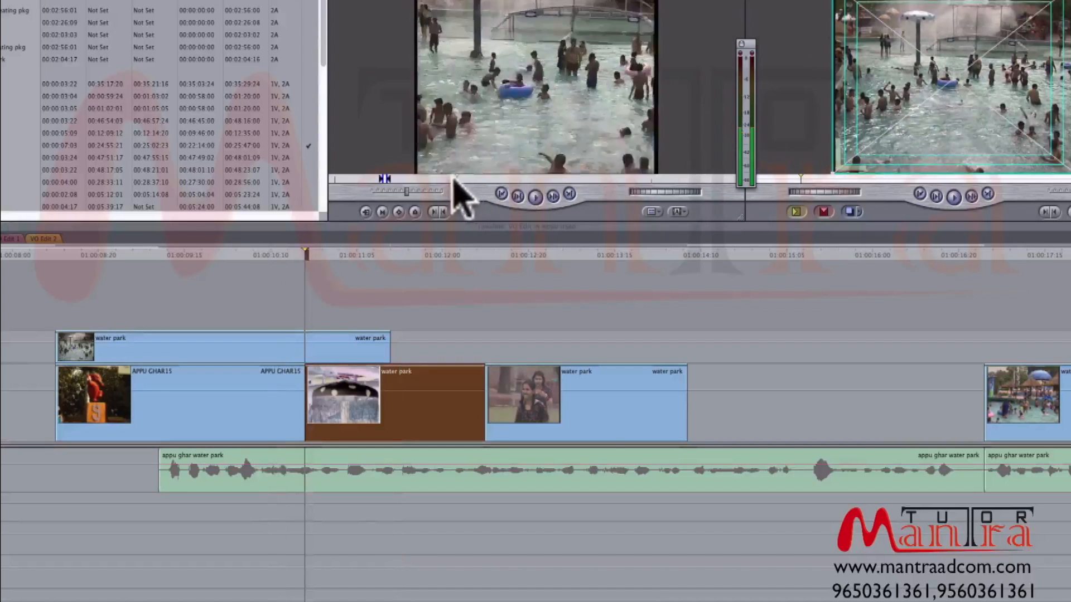
{"action": "left_click", "coordinate": [479, 178]}
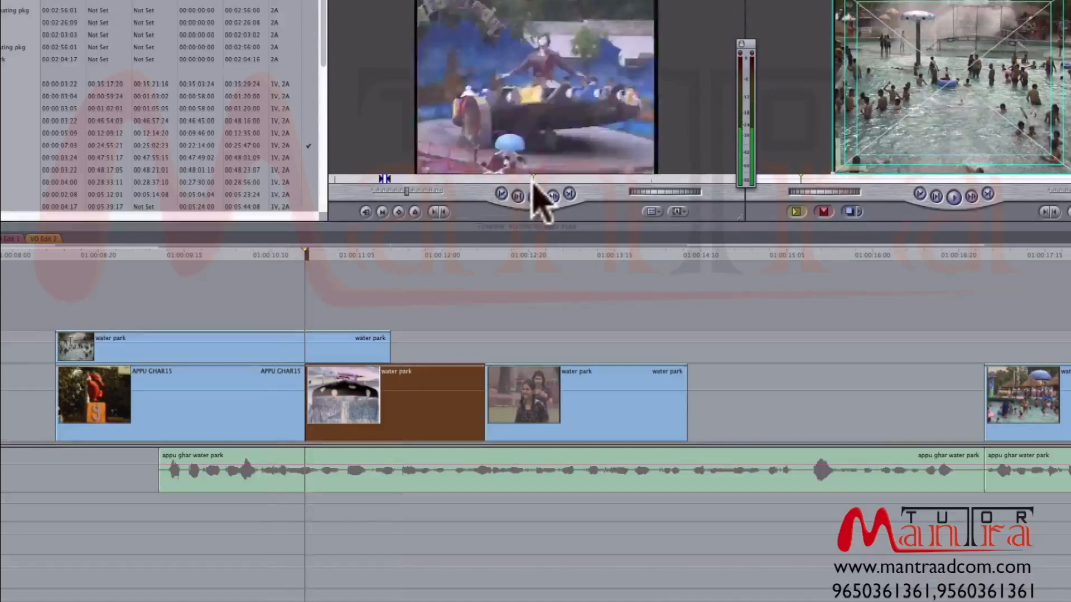
{"action": "left_click_drag", "start_coordinate": [552, 186], "coordinate": [637, 189]}
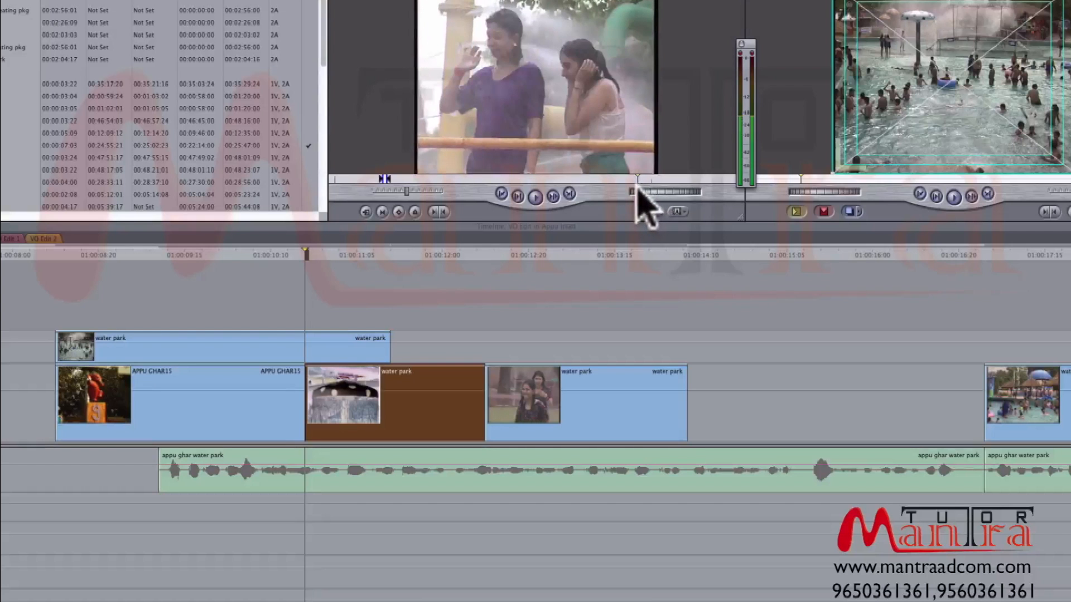
- Mark In and Out points around the two women in the spray and place that shot on V2 directly after the pool clip
{"action": "key", "text": "space"}
{"action": "key", "text": "i"}
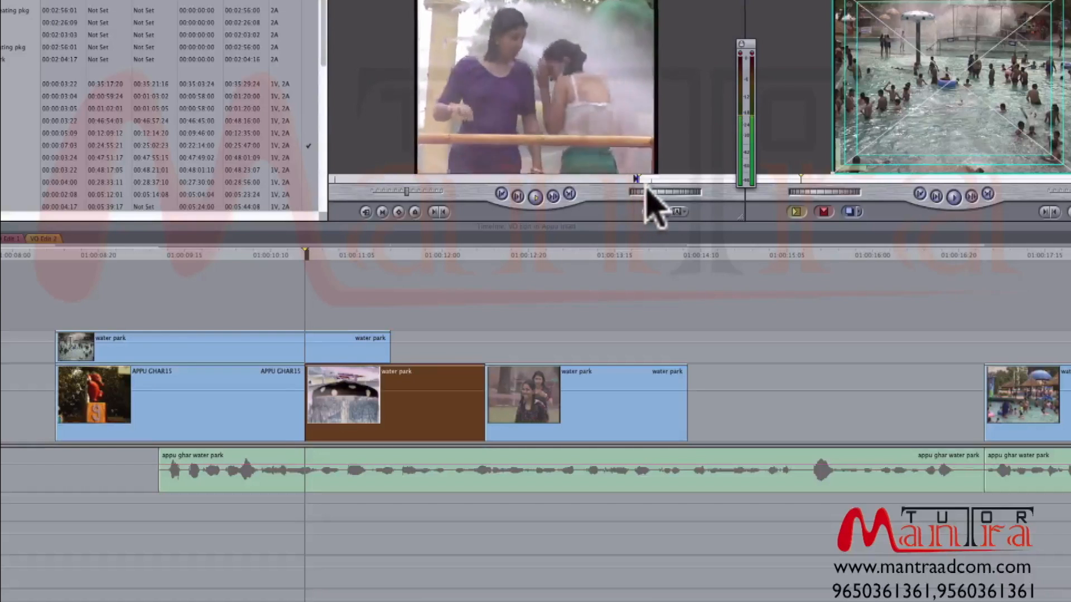
{"action": "key", "text": "o"}
{"action": "left_click_drag", "start_coordinate": [478, 179], "coordinate": [458, 169]}
{"action": "left_click_drag", "start_coordinate": [517, 112], "coordinate": [404, 360]}
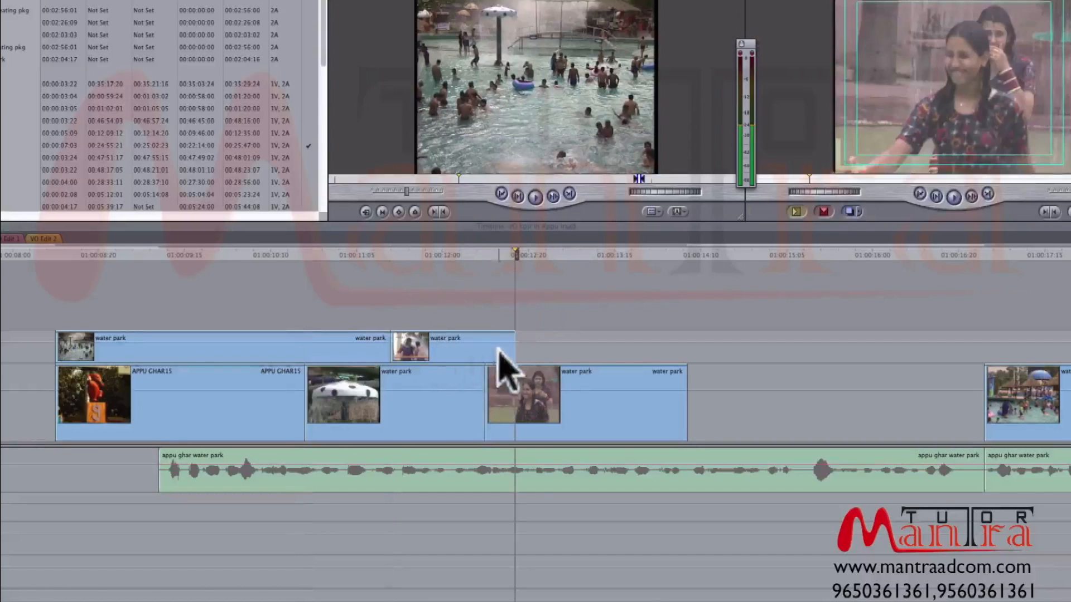
- Extend the end of the spray shot on V2 to about 01:00:13:12 and play it back
{"action": "left_click_drag", "start_coordinate": [518, 350], "coordinate": [600, 349]}
{"action": "left_click", "coordinate": [392, 254]}
{"action": "key", "text": "space"}
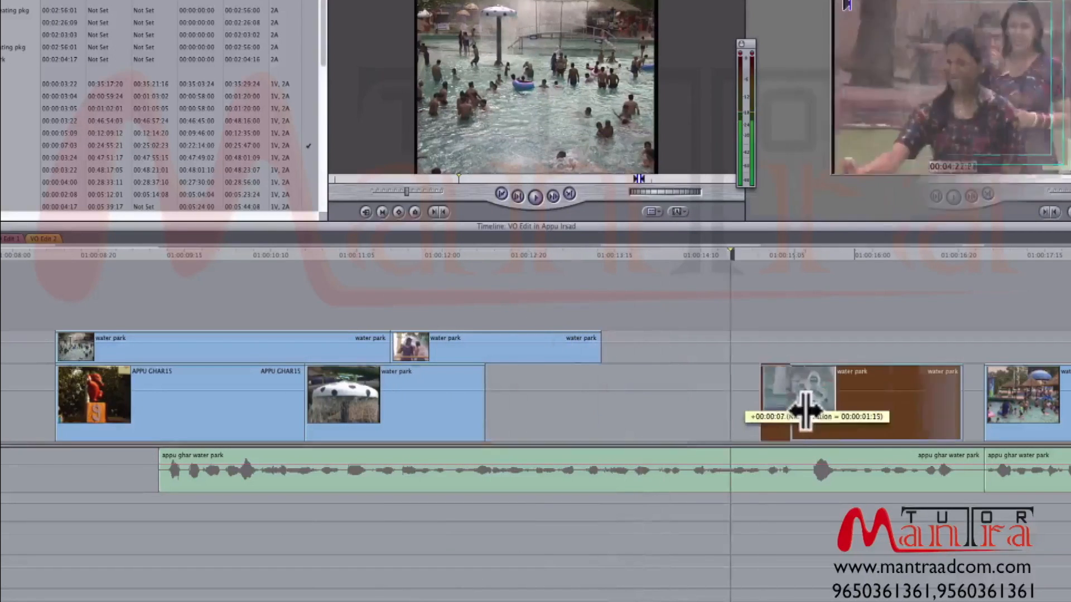
- Retime the V1 shot of the girls in the pool to start where the spray shot on V2 ends, and play it back
{"action": "left_click_drag", "start_coordinate": [803, 411], "coordinate": [466, 415]}
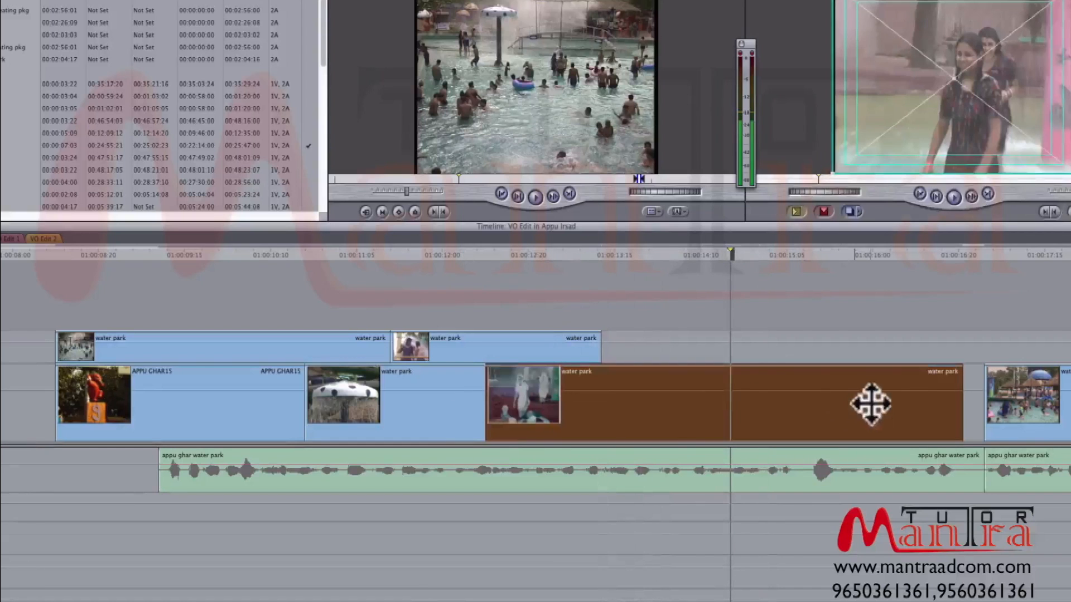
{"action": "left_click_drag", "start_coordinate": [960, 385], "coordinate": [607, 389]}
{"action": "left_click_drag", "start_coordinate": [538, 390], "coordinate": [743, 376]}
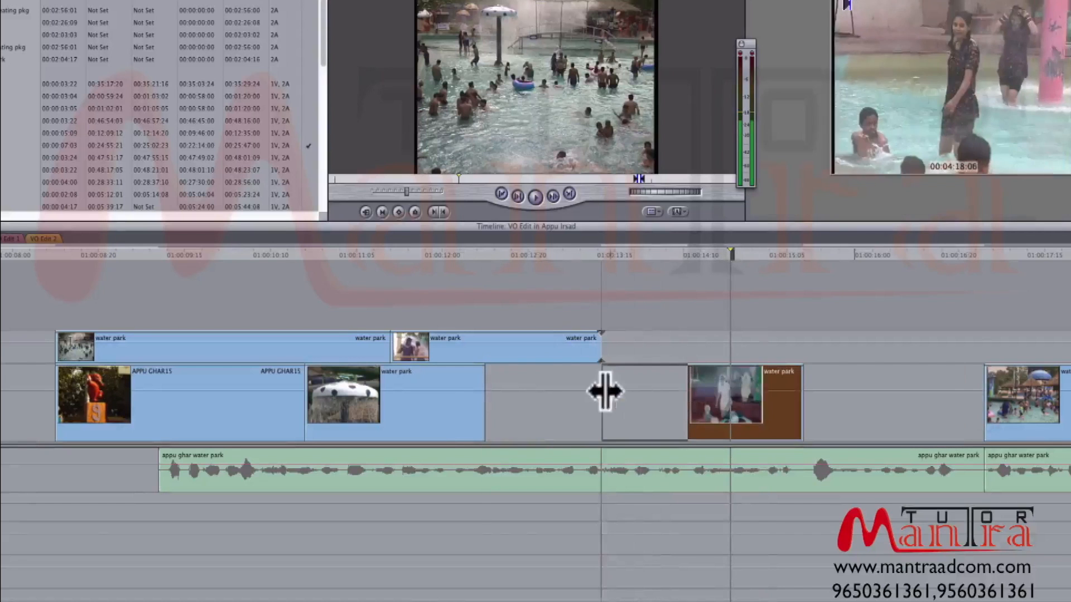
{"action": "left_click_drag", "start_coordinate": [606, 392], "coordinate": [606, 392]}
{"action": "left_click", "coordinate": [601, 254]}
{"action": "key", "text": "space"}
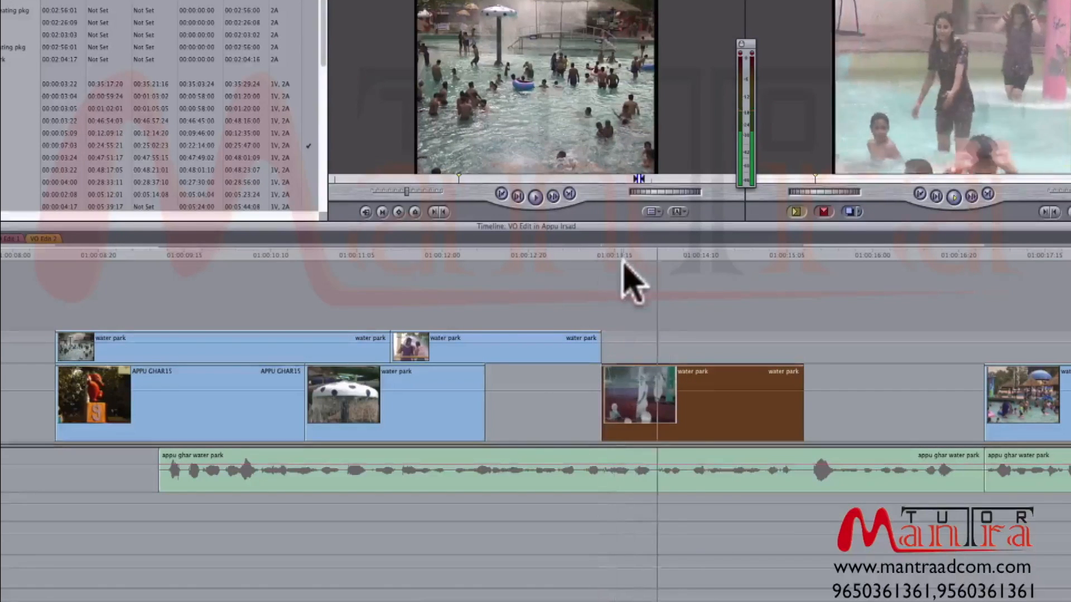
- Delete the shot of the girls in the pool from V1 and extend the spray shot on V2 to the next V1 clip's start
{"action": "left_click_drag", "start_coordinate": [669, 253], "coordinate": [717, 253]}
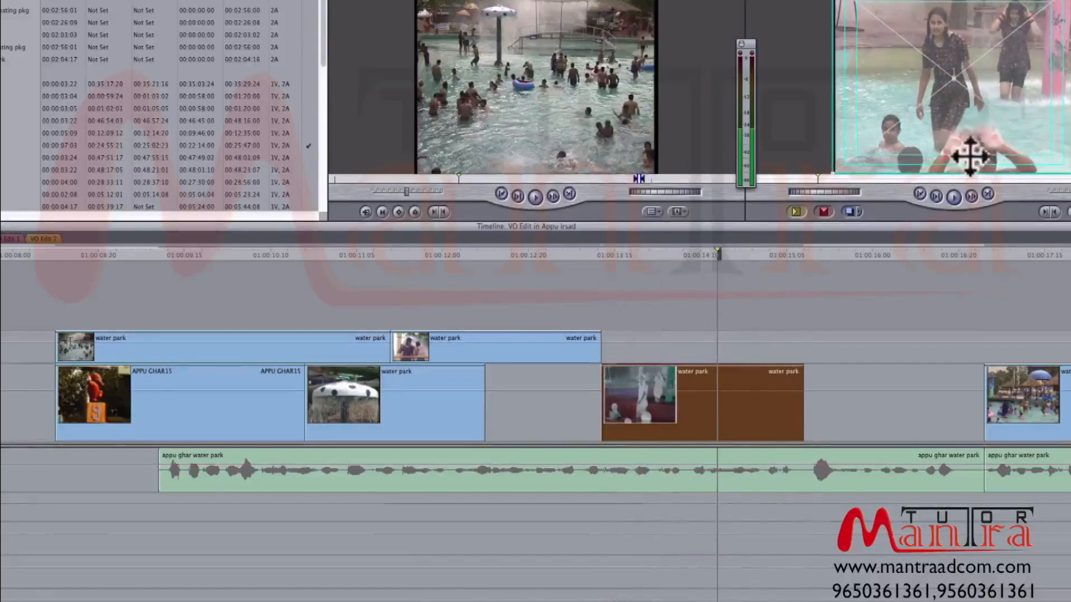
{"action": "left_click_drag", "start_coordinate": [625, 255], "coordinate": [730, 257]}
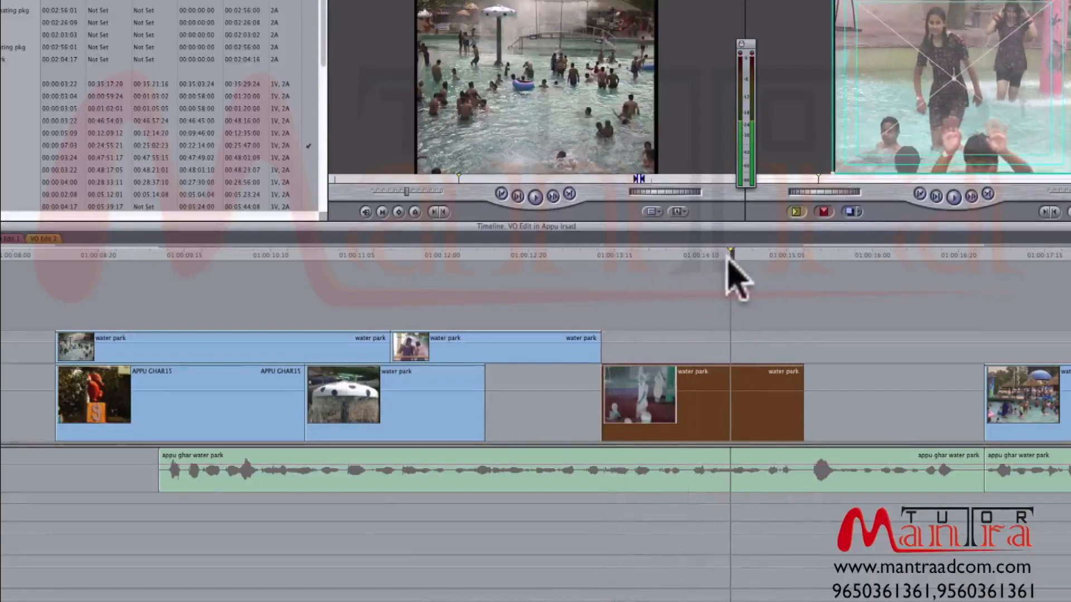
{"action": "key", "text": "Delete"}
{"action": "left_click_drag", "start_coordinate": [602, 341], "coordinate": [985, 345]}
{"action": "left_click", "coordinate": [807, 255]}
{"action": "key", "text": "space"}
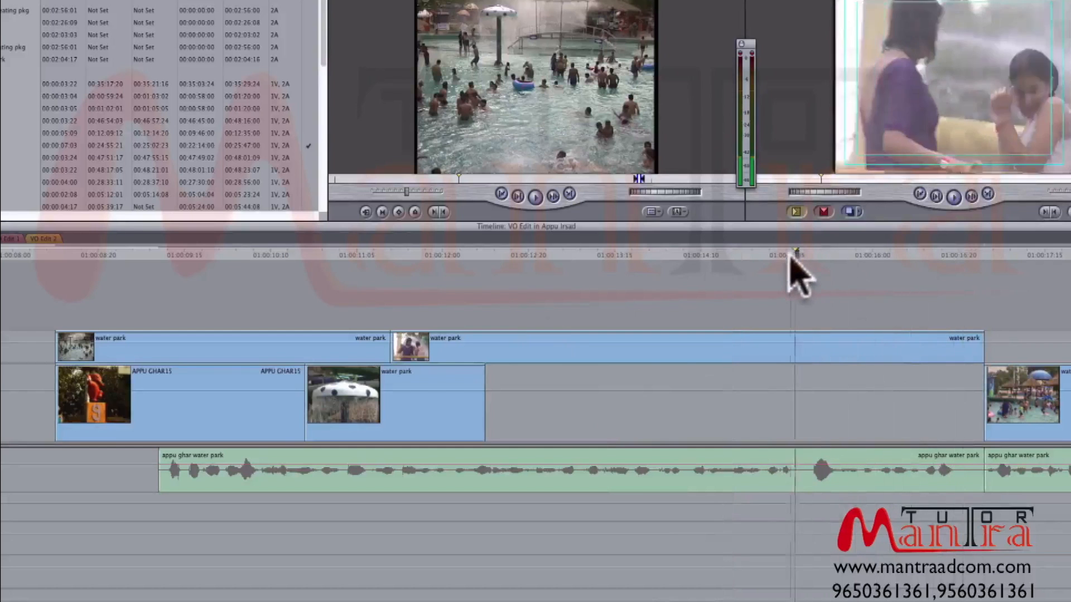
- Split the spray shot on V2 at about 01:00:14:19
{"action": "left_click_drag", "start_coordinate": [783, 253], "coordinate": [756, 257]}
{"action": "left_click", "coordinate": [765, 351]}
{"action": "key", "text": "Left"}
{"action": "key", "text": "Left"}
{"action": "key", "text": "Left"}
{"action": "key", "text": "Left"}
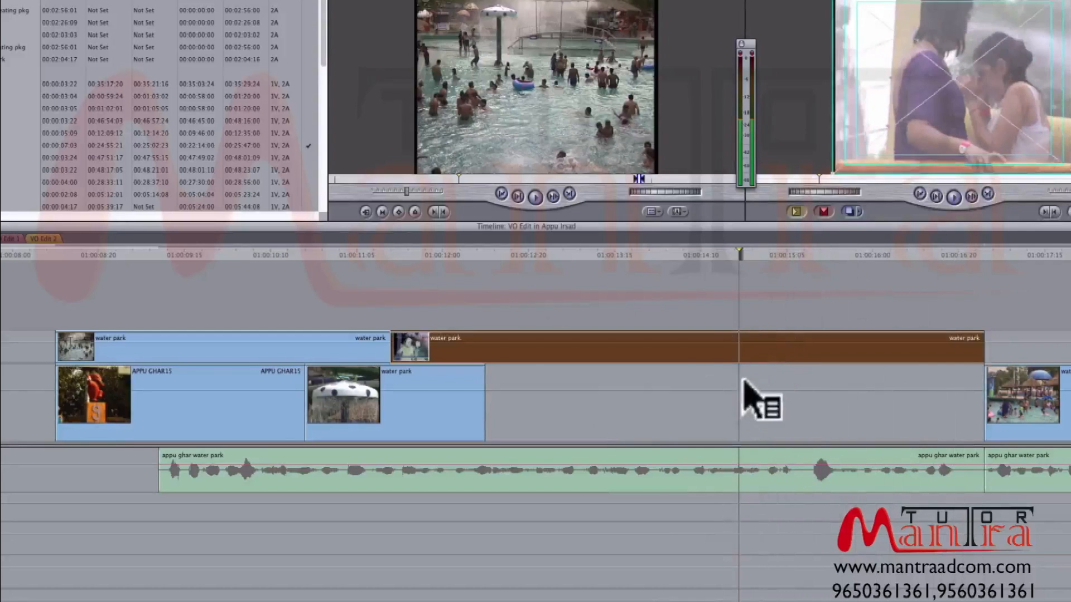
{"action": "key", "text": "ctrl+v"}
- Trim the spray shot's first half to end at about 01:00:14:08, butt the shortened second half against it, and play the result
{"action": "left_click_drag", "start_coordinate": [736, 342], "coordinate": [644, 343]}
{"action": "left_click_drag", "start_coordinate": [539, 345], "coordinate": [586, 346]}
{"action": "left_click_drag", "start_coordinate": [440, 344], "coordinate": [390, 350]}
{"action": "mouse_move", "coordinate": [741, 350]}
{"action": "left_mouse_down"}
{"action": "mouse_move", "coordinate": [688, 352]}
{"action": "mouse_move", "coordinate": [884, 357]}
{"action": "mouse_move", "coordinate": [728, 345]}
{"action": "left_mouse_up"}
{"action": "mouse_move", "coordinate": [795, 352]}
{"action": "left_mouse_down"}
{"action": "mouse_move", "coordinate": [903, 353]}
{"action": "mouse_move", "coordinate": [770, 349]}
{"action": "mouse_move", "coordinate": [797, 351]}
{"action": "left_mouse_up"}
{"action": "key", "text": "space"}
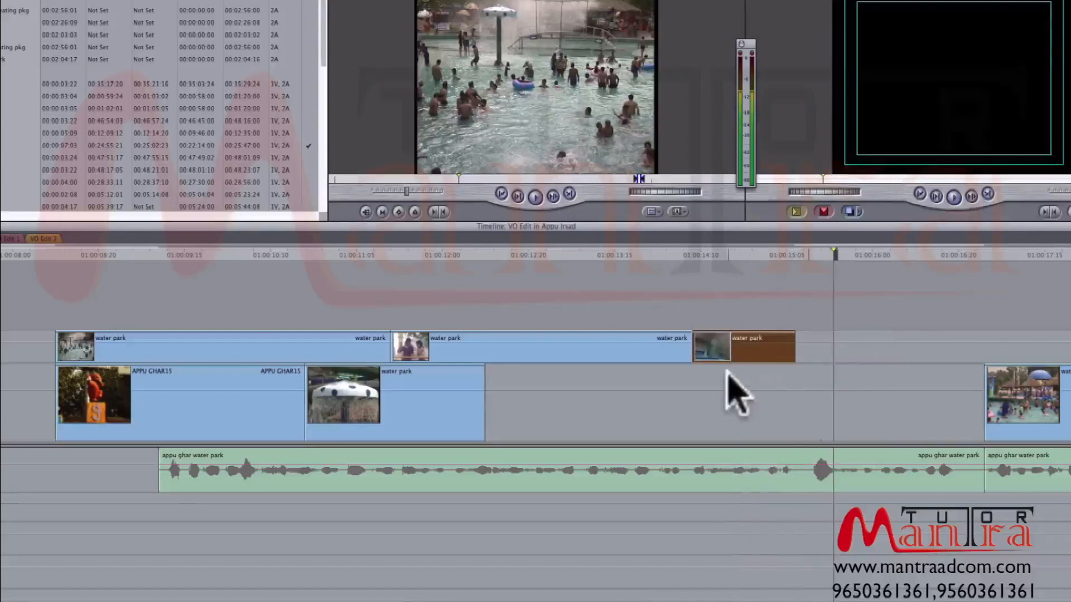
- Delete the shortened second half of the spray shot and play back the remaining part on V2
{"action": "key", "text": "Delete"}
{"action": "left_click", "coordinate": [406, 255]}
{"action": "key", "text": "space"}
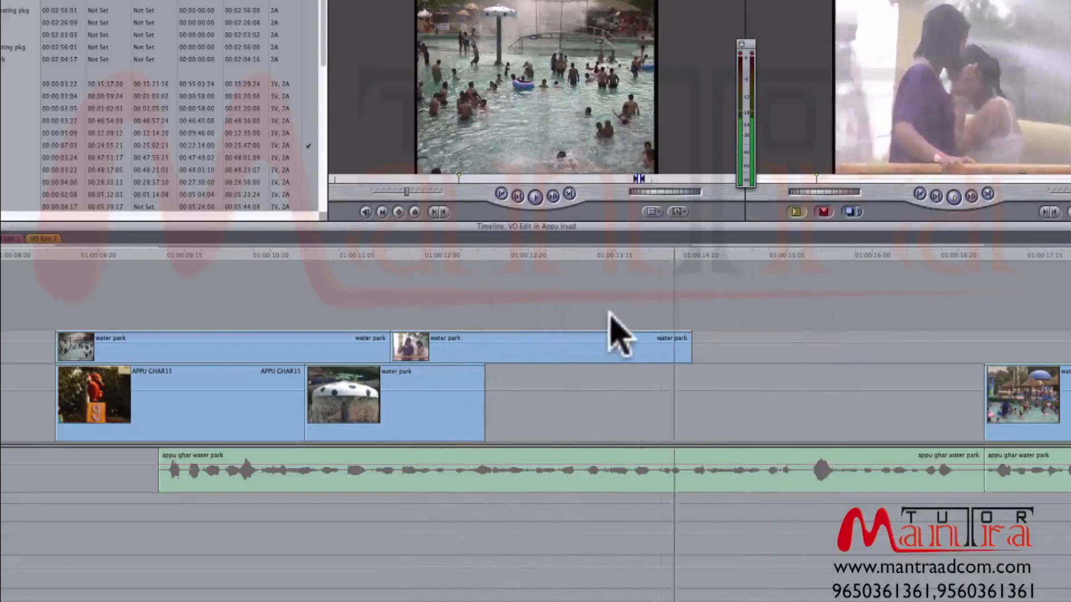
{"action": "mouse_move", "coordinate": [593, 256]}
{"action": "left_mouse_down"}
{"action": "mouse_move", "coordinate": [658, 259]}
{"action": "mouse_move", "coordinate": [588, 258]}
{"action": "left_mouse_up"}
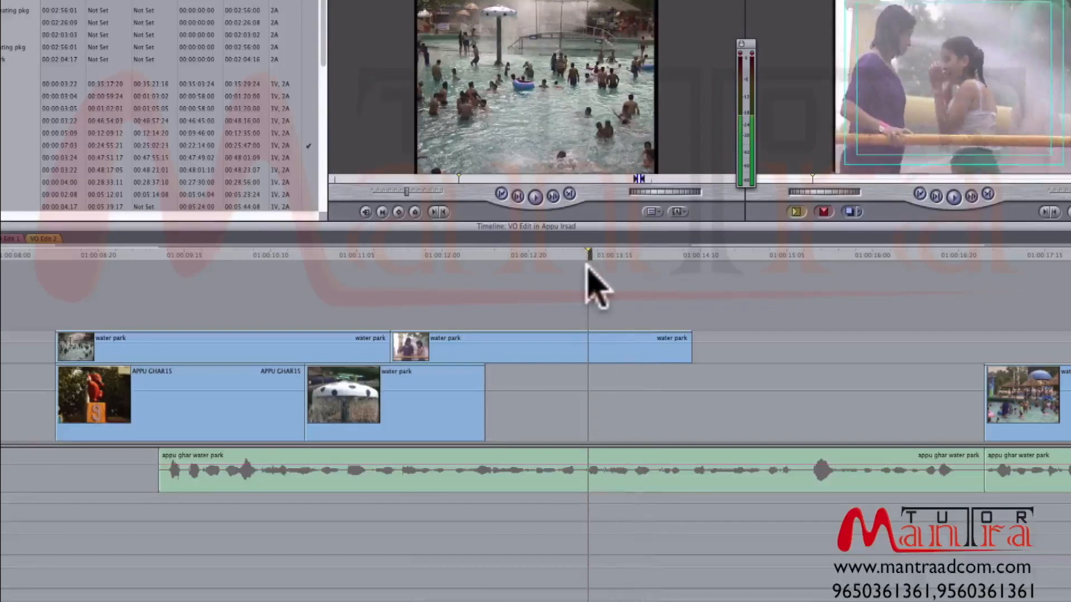
{"action": "left_click", "coordinate": [616, 344]}
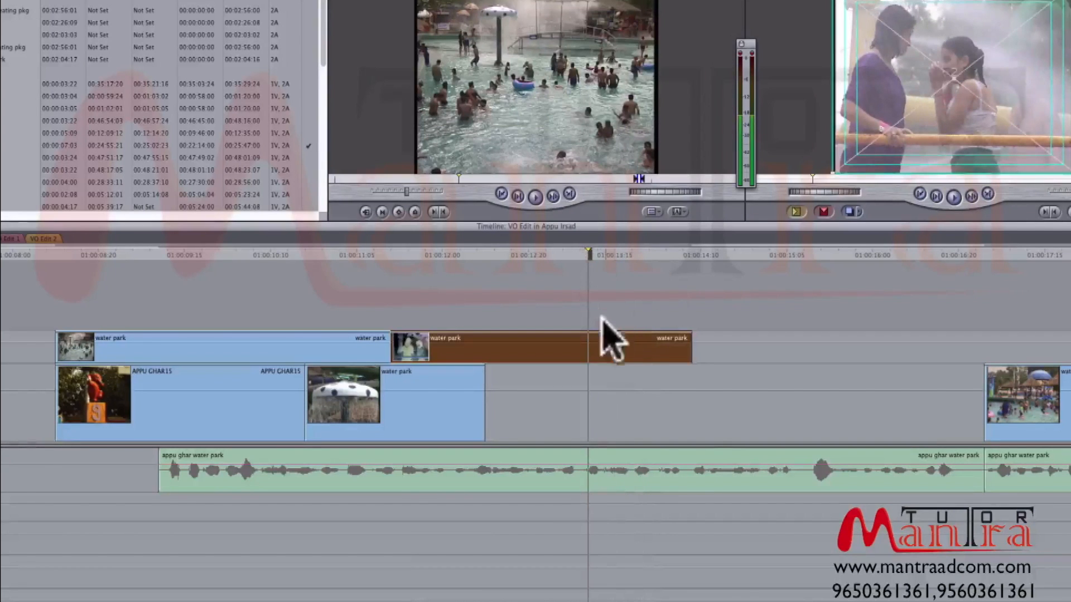
{"action": "left_click", "coordinate": [599, 308]}
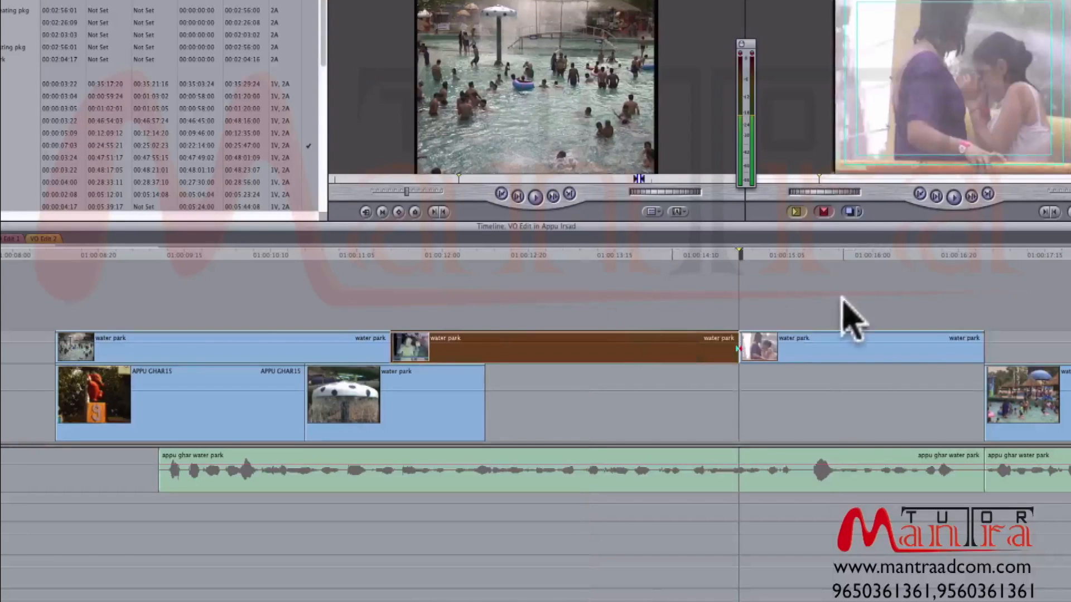
- Review playback from the end of the spray shot into the following pool and fairground shots on V1
{"action": "left_click", "coordinate": [842, 310]}
{"action": "key", "text": "super+minus"}
{"action": "key", "text": "super+minus"}
{"action": "left_click_drag", "start_coordinate": [488, 256], "coordinate": [448, 252]}
{"action": "key", "text": "space"}
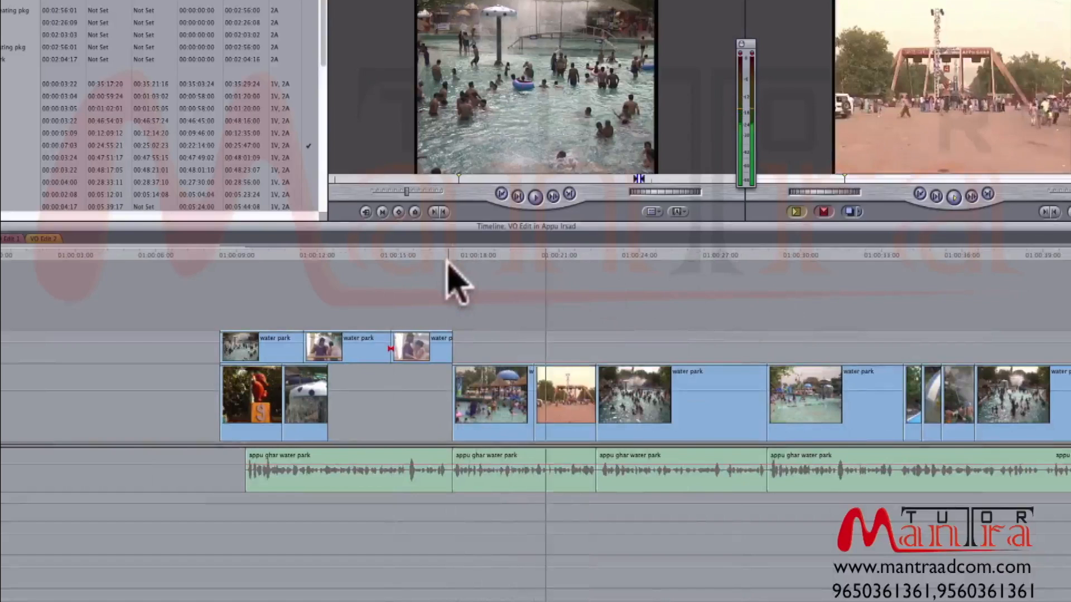
{"action": "key", "text": "super+equal"}
{"action": "key", "text": "super+equal"}
{"action": "left_click", "coordinate": [308, 294]}
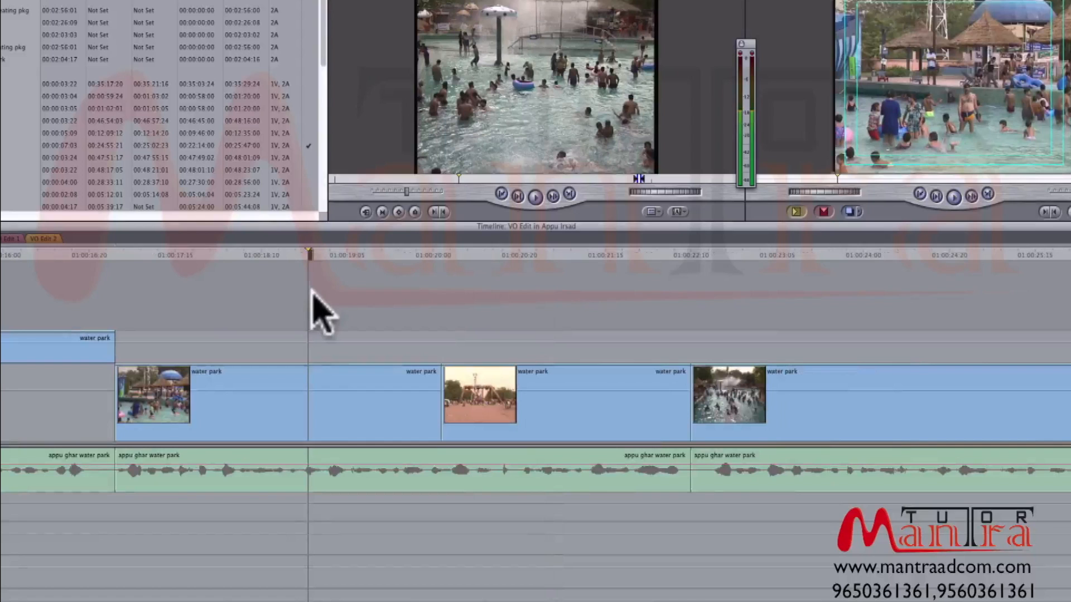
{"action": "left_click_drag", "start_coordinate": [463, 255], "coordinate": [453, 254]}
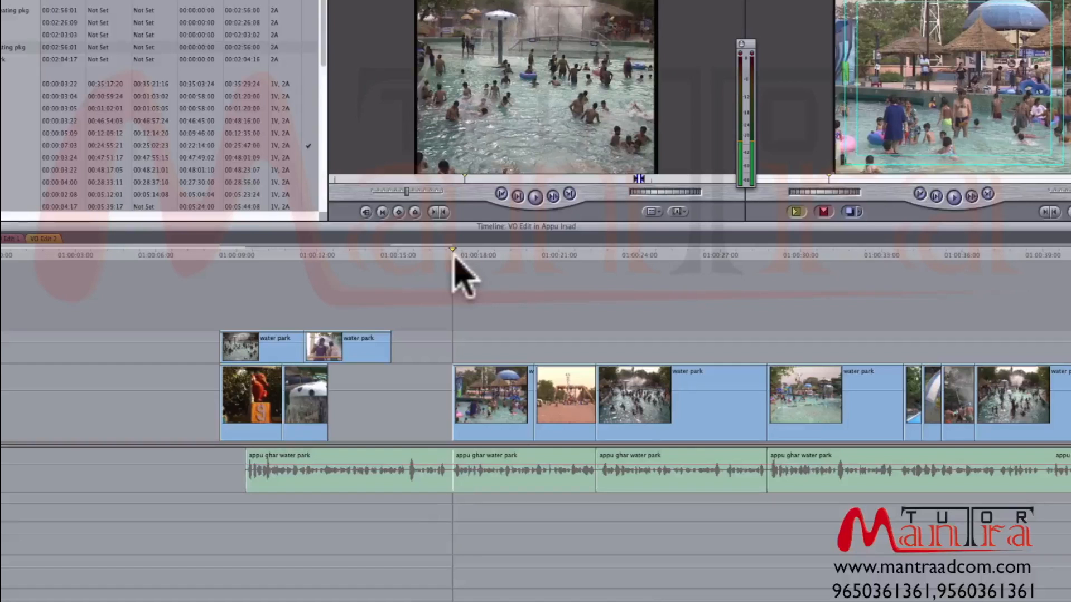
- Scrub and play the first pool clip after the gap on V1 to find where its picture changes to another shot
{"action": "key", "text": "super+equal"}
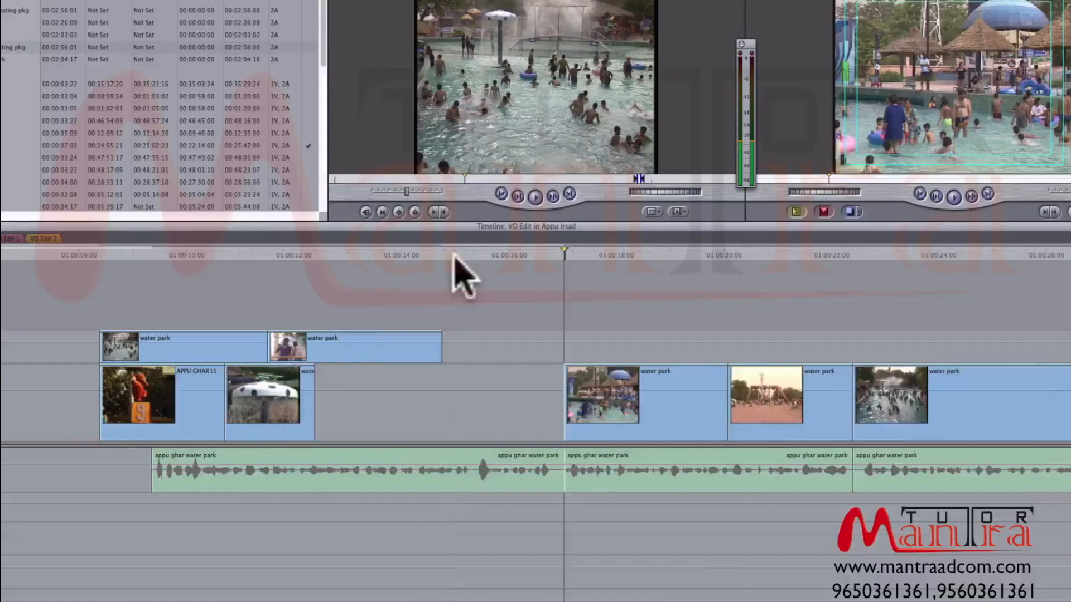
{"action": "left_click", "coordinate": [584, 255]}
{"action": "left_click_drag", "start_coordinate": [585, 256], "coordinate": [671, 256]}
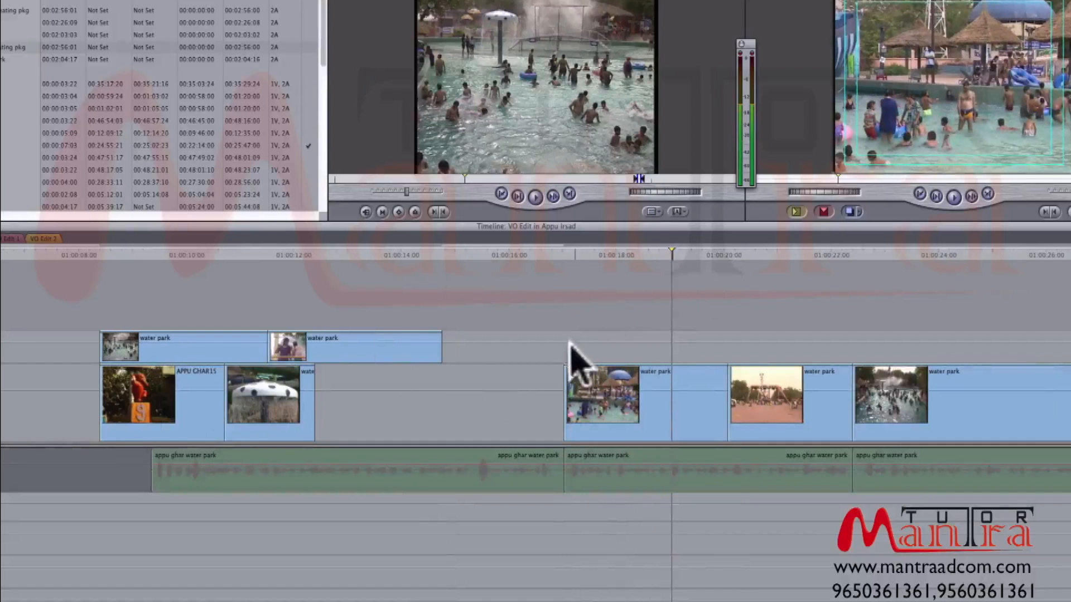
{"action": "left_click", "coordinate": [564, 256]}
{"action": "key", "text": "space"}
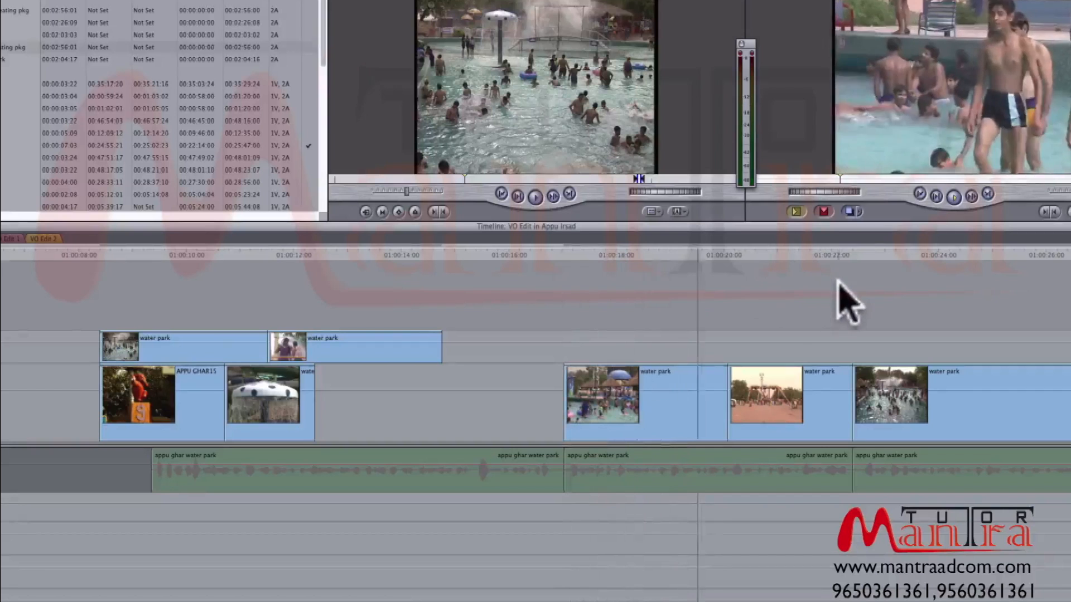
{"action": "left_click", "coordinate": [687, 253]}
{"action": "mouse_move", "coordinate": [686, 255]}
{"action": "left_mouse_down"}
{"action": "mouse_move", "coordinate": [674, 256]}
{"action": "mouse_move", "coordinate": [686, 256]}
{"action": "mouse_move", "coordinate": [682, 270]}
{"action": "left_mouse_up"}
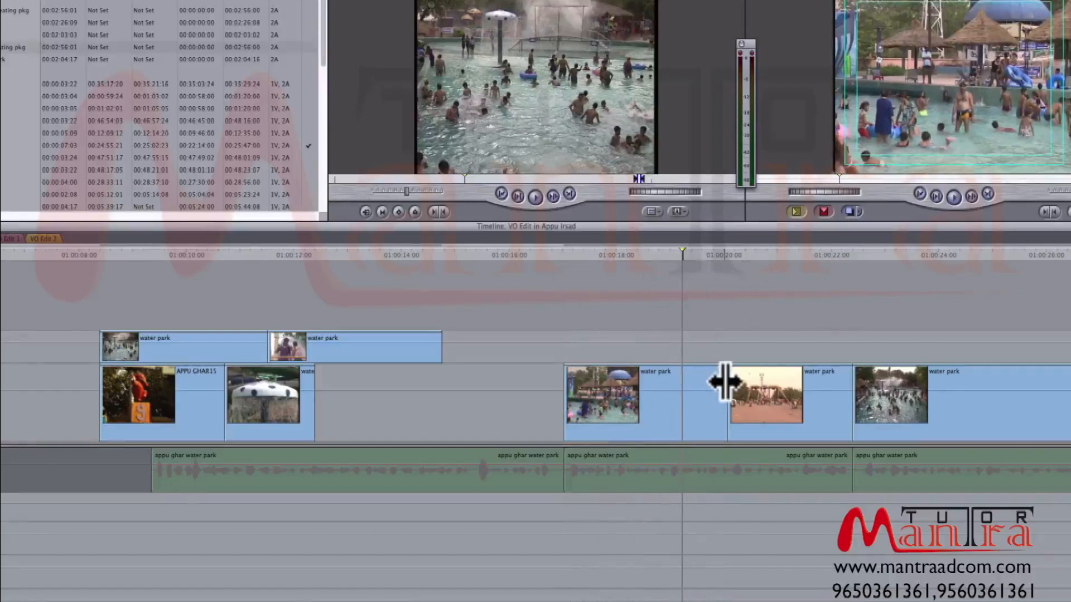
- Mark In and Out points around the full length of the first pool clip after the gap on V1
{"action": "left_click", "coordinate": [667, 393]}
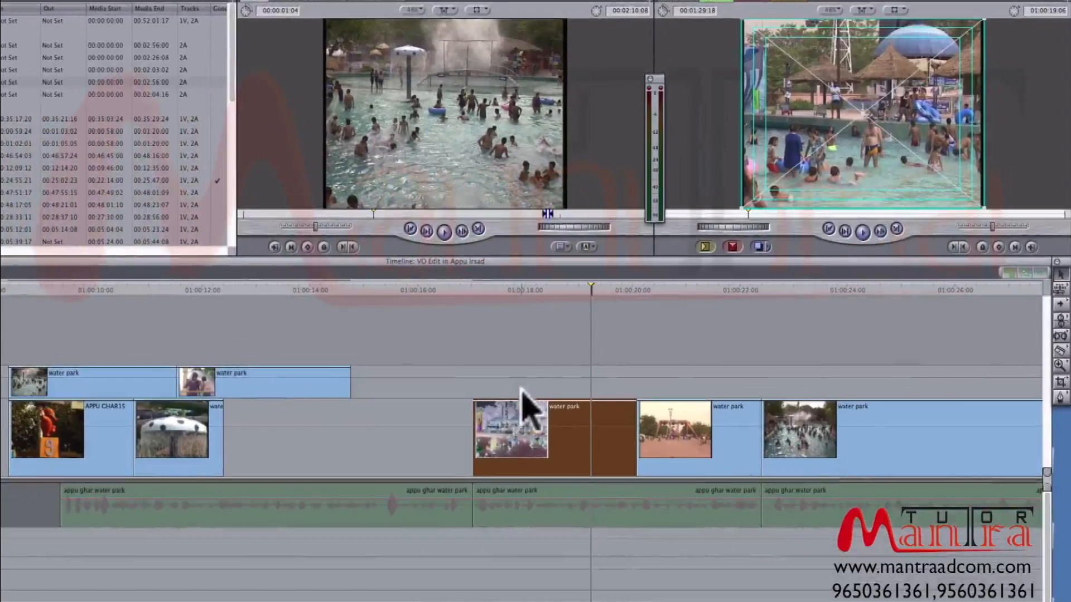
{"action": "left_click", "coordinate": [538, 357]}
{"action": "left_click", "coordinate": [548, 409]}
{"action": "left_click", "coordinate": [534, 286]}
{"action": "key", "text": "x"}
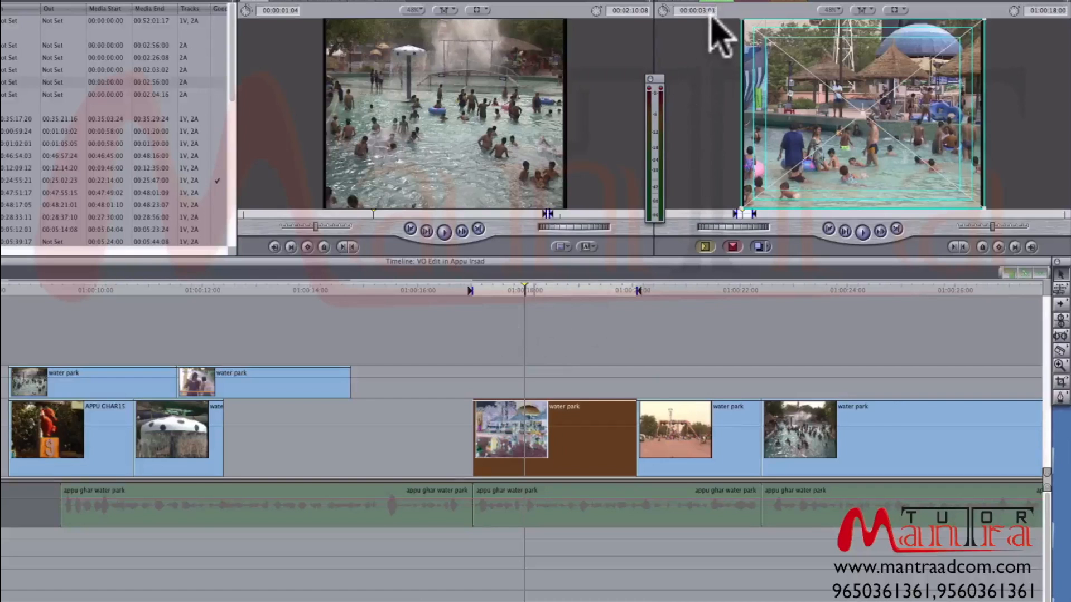
- Move the Out point to 01:00:19:08, at the first frame of the boys standing in the pool
{"action": "left_click", "coordinate": [610, 291]}
{"action": "left_click_drag", "start_coordinate": [610, 291], "coordinate": [588, 291]}
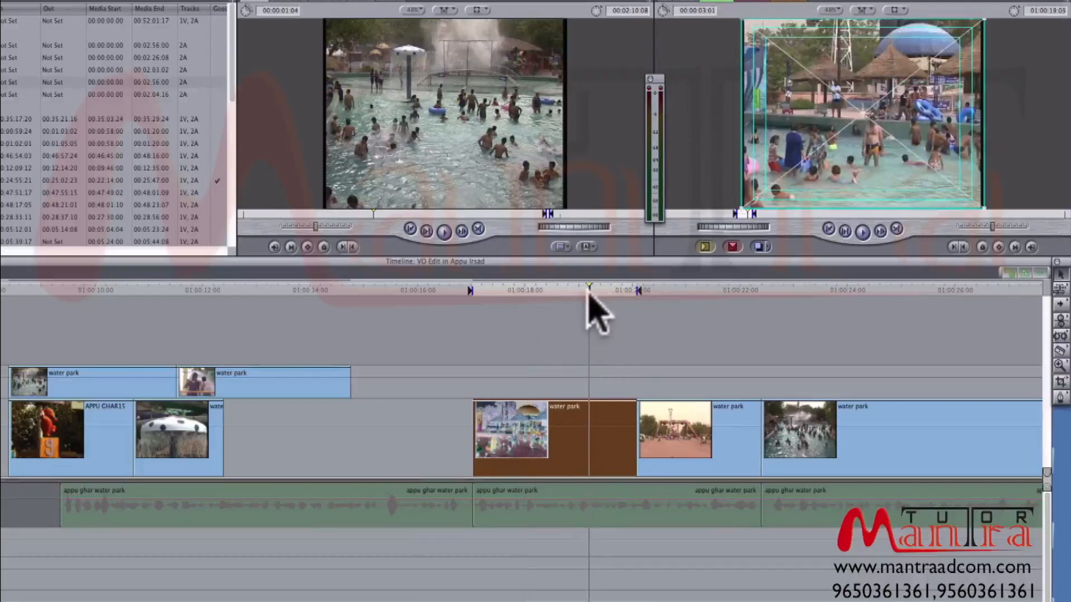
{"action": "key", "text": "Right"}
{"action": "key", "text": "Right"}
{"action": "key", "text": "Right"}
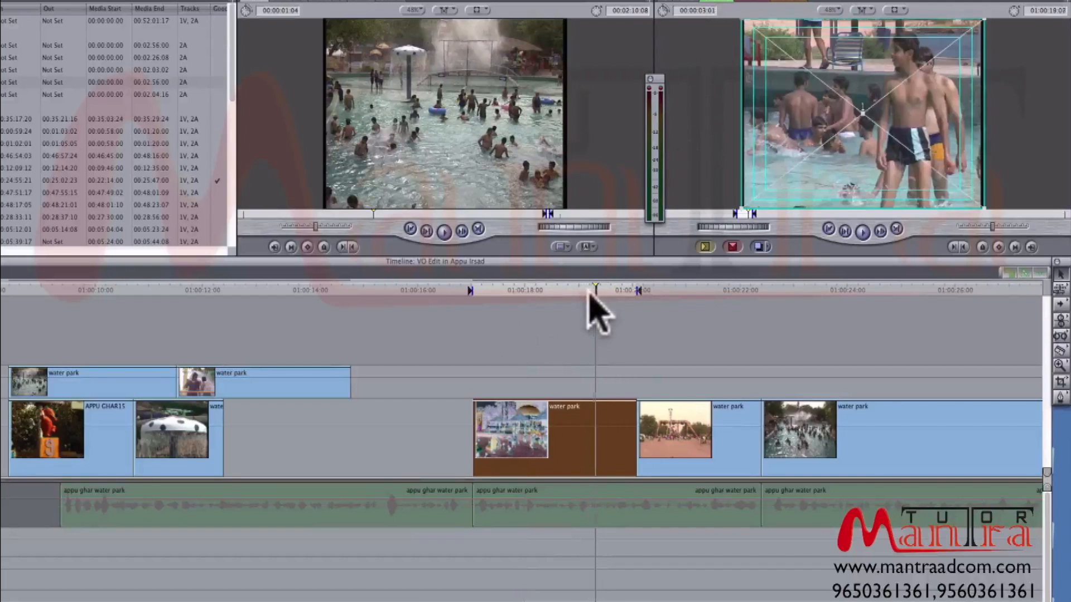
{"action": "key", "text": "o"}
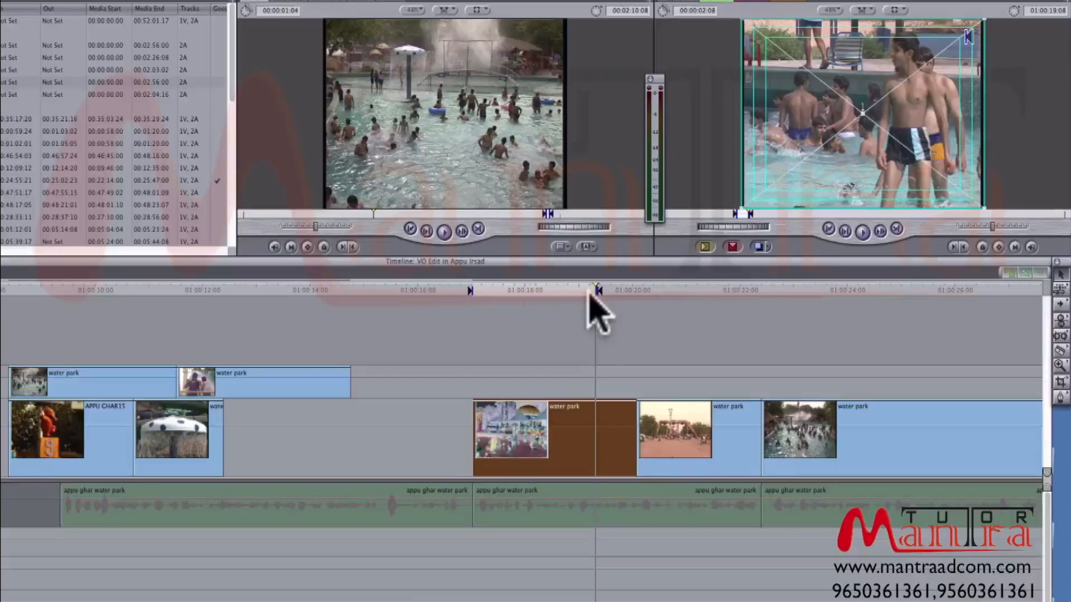
{"action": "left_click", "coordinate": [530, 299]}
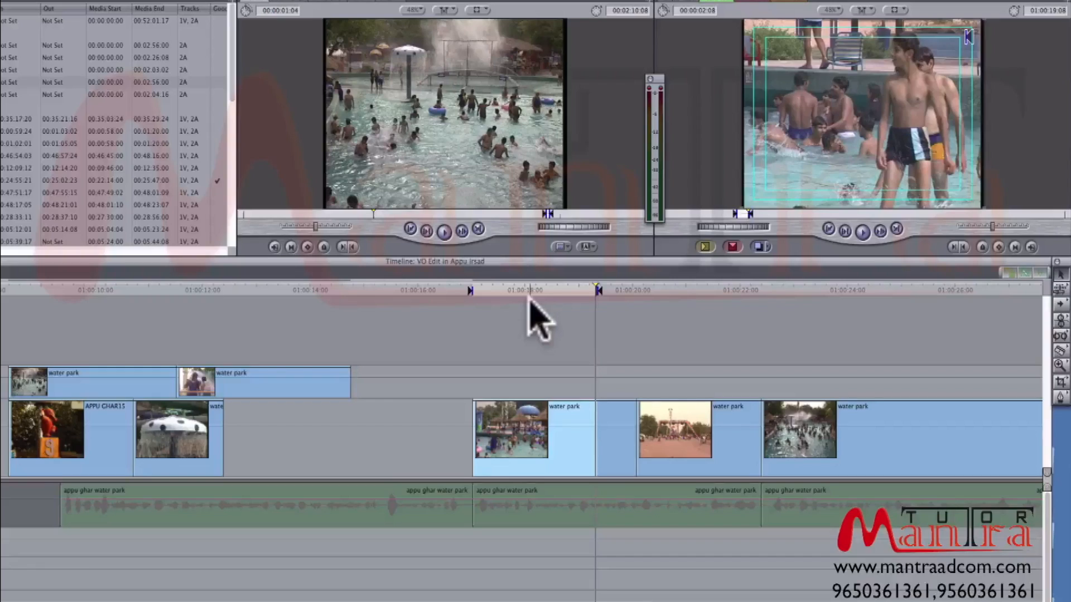
- Open the first pool clip after the gap in the Viewer, play its marked range and return to its In point
{"action": "double_click", "coordinate": [590, 452]}
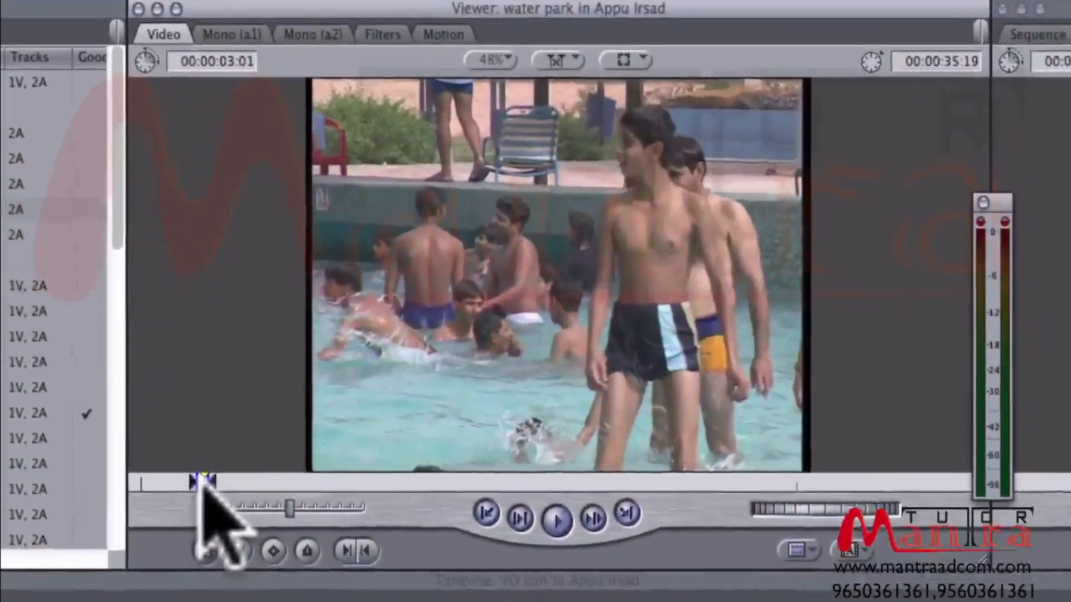
{"action": "left_click_drag", "start_coordinate": [230, 376], "coordinate": [225, 376]}
{"action": "double_click", "coordinate": [407, 599]}
{"action": "left_click_drag", "start_coordinate": [196, 521], "coordinate": [183, 521]}
{"action": "key", "text": "space"}
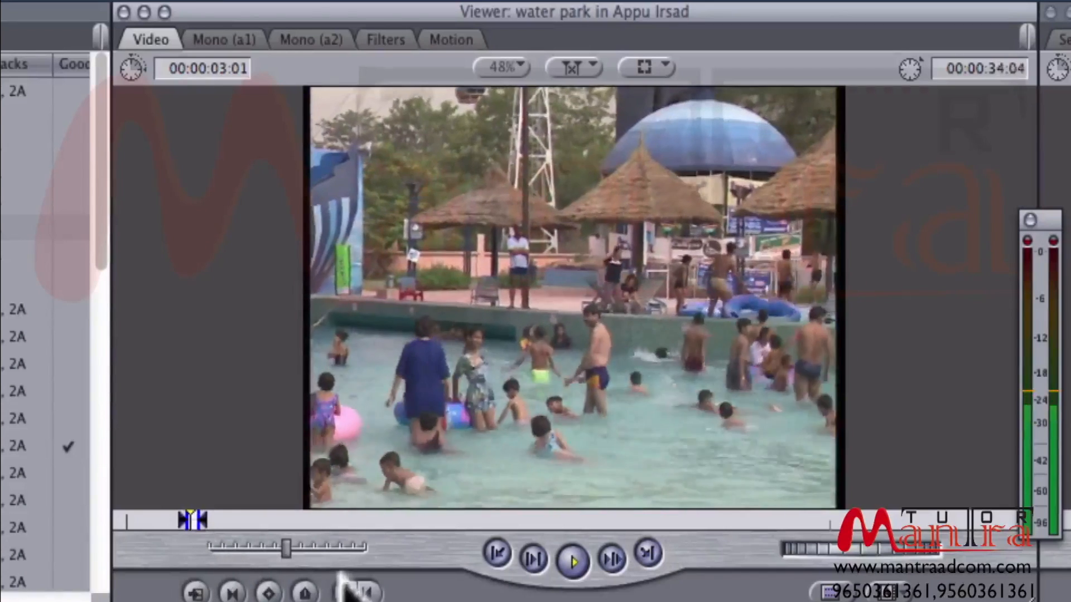
{"action": "key", "text": "space"}
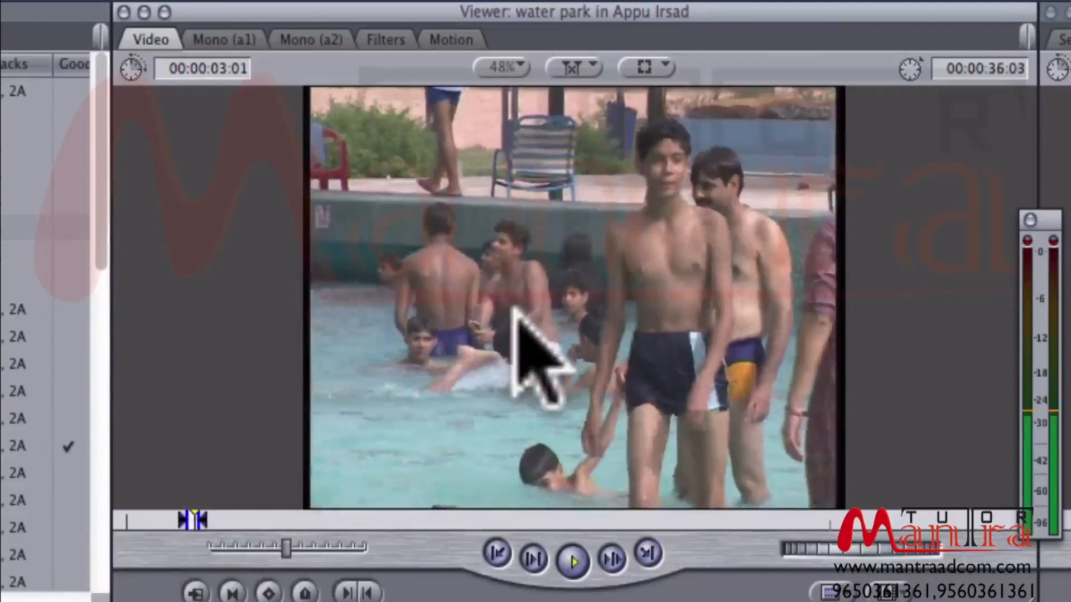
{"action": "key", "text": "shift+i"}
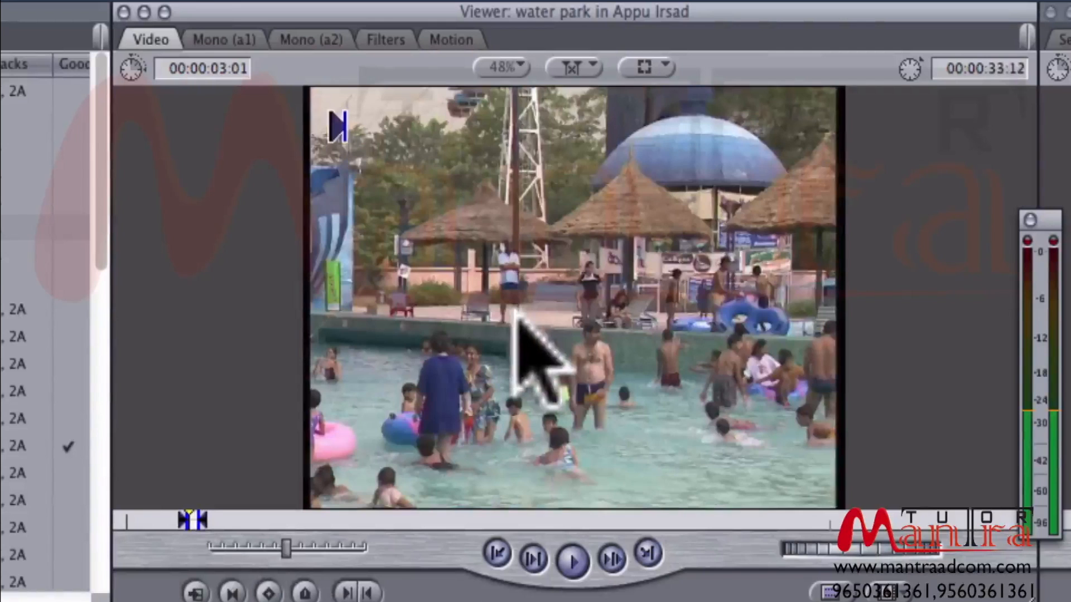
- Step back through the pool clip in the Viewer, mark a new In point at 00:00:25:01 and play from it
{"action": "key", "text": "Left"}
{"action": "key", "text": "Left"}
{"action": "key", "text": "Left"}
{"action": "key", "text": "Left"}
{"action": "key", "text": "Left"}
{"action": "key", "text": "Left"}
{"action": "key", "text": "Left"}
{"action": "key", "text": "Left"}
{"action": "key", "text": "Left"}
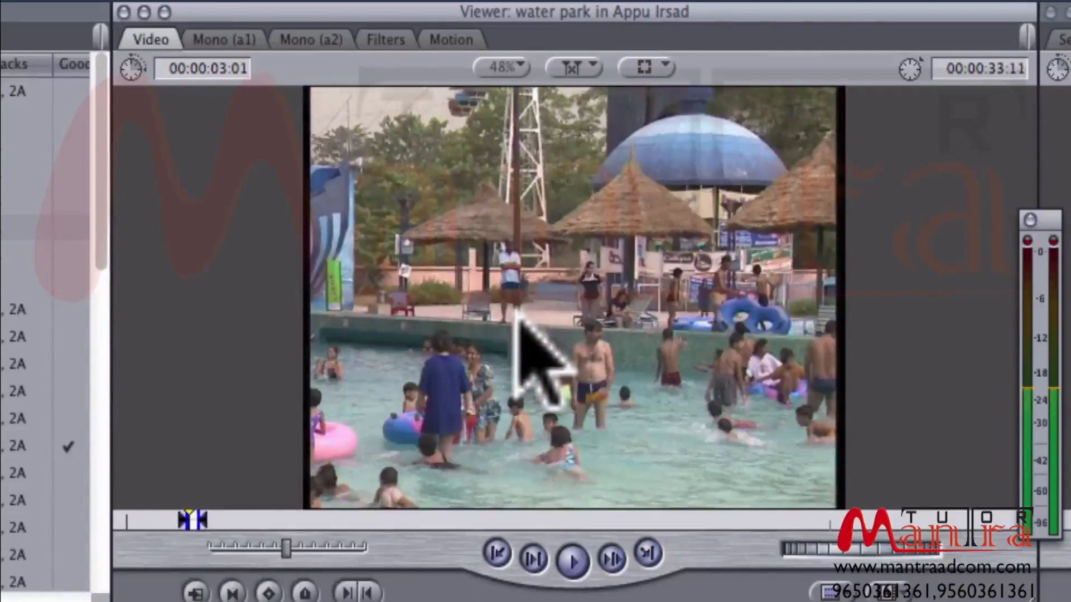
{"action": "key", "text": "Left"}
{"action": "key", "text": "Left"}
{"action": "key", "text": "Left"}
{"action": "key", "text": "Left"}
{"action": "key", "text": "Left"}
{"action": "key", "text": "Left"}
{"action": "key", "text": "Left"}
{"action": "key", "text": "Left"}
{"action": "key", "text": "Left"}
{"action": "key", "text": "Left"}
{"action": "key", "text": "Left"}
{"action": "key", "text": "Left"}
{"action": "key", "text": "Left"}
{"action": "key", "text": "Left"}
{"action": "key", "text": "Left"}
{"action": "key", "text": "Left"}
{"action": "key", "text": "Left"}
{"action": "key", "text": "Left"}
{"action": "key", "text": "Left"}
{"action": "key", "text": "Left"}
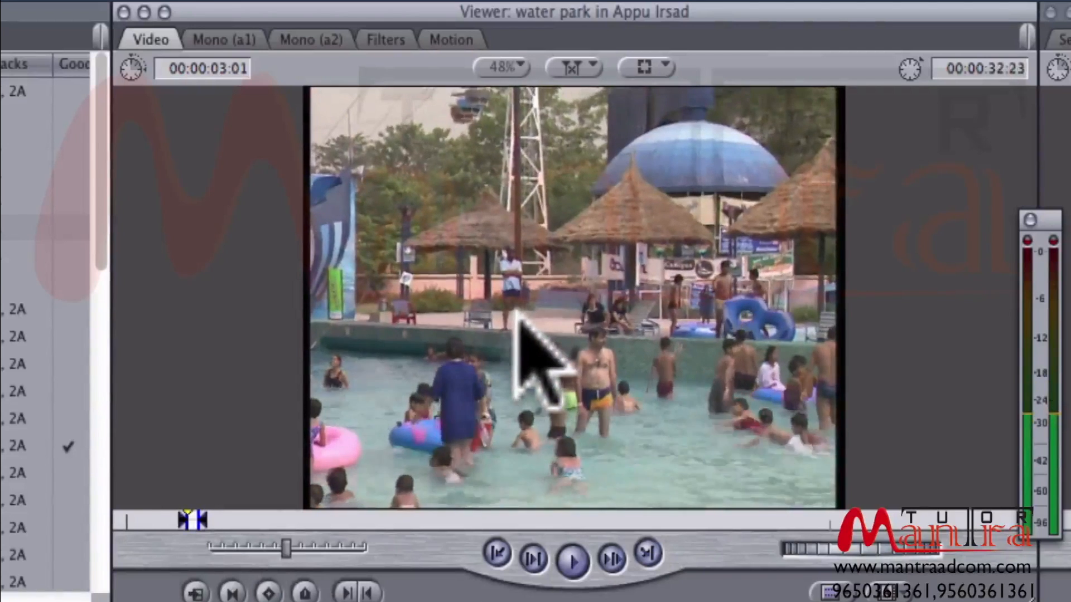
{"action": "key", "text": "Left"}
{"action": "key", "text": "Left"}
{"action": "key", "text": "Left"}
{"action": "key", "text": "Left"}
{"action": "key", "text": "Left"}
{"action": "key", "text": "Left"}
{"action": "key", "text": "Left"}
{"action": "key", "text": "Left"}
{"action": "key", "text": "Left"}
{"action": "key", "text": "Left"}
{"action": "key", "text": "Left"}
{"action": "key", "text": "Left"}
{"action": "key", "text": "Left"}
{"action": "key", "text": "Left"}
{"action": "key", "text": "Left"}
{"action": "key", "text": "Left"}
{"action": "key", "text": "Left"}
{"action": "key", "text": "Left"}
{"action": "key", "text": "Left"}
{"action": "key", "text": "Left"}
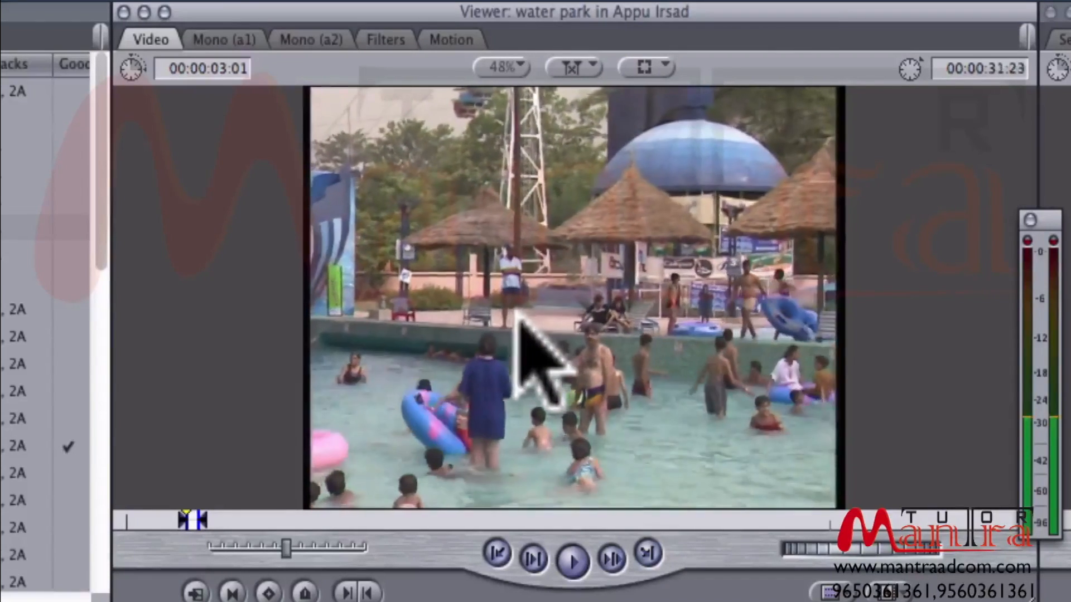
{"action": "key", "text": "Left"}
{"action": "key", "text": "Left"}
{"action": "key", "text": "Left"}
{"action": "key", "text": "Left"}
{"action": "key", "text": "Left"}
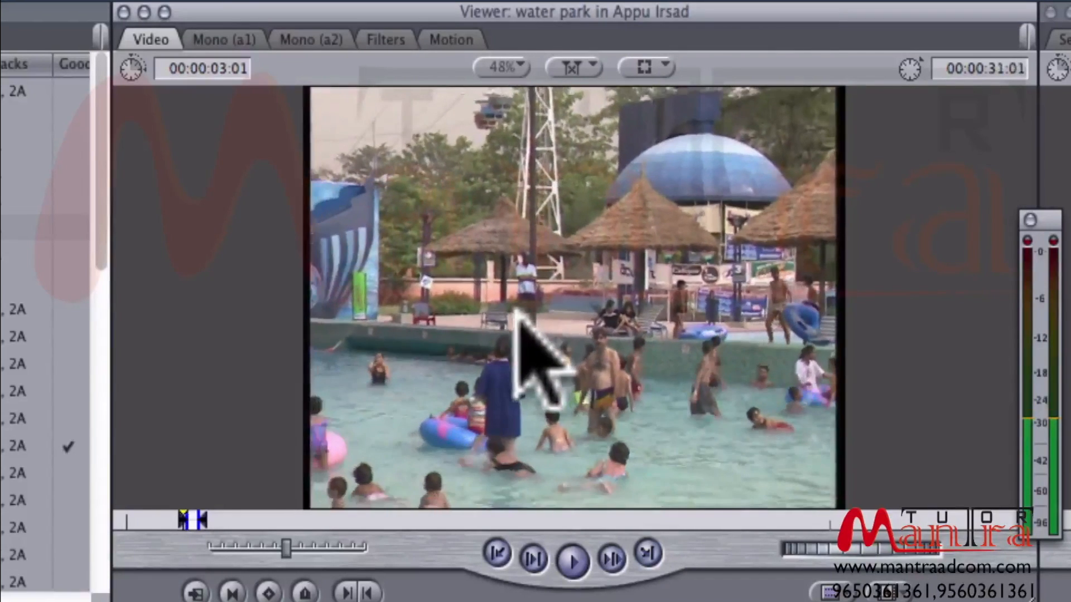
{"action": "key", "text": "shift+Left"}
{"action": "key", "text": "shift+Left"}
{"action": "key", "text": "shift+Left"}
{"action": "key", "text": "shift+Left"}
{"action": "key", "text": "shift+Left"}
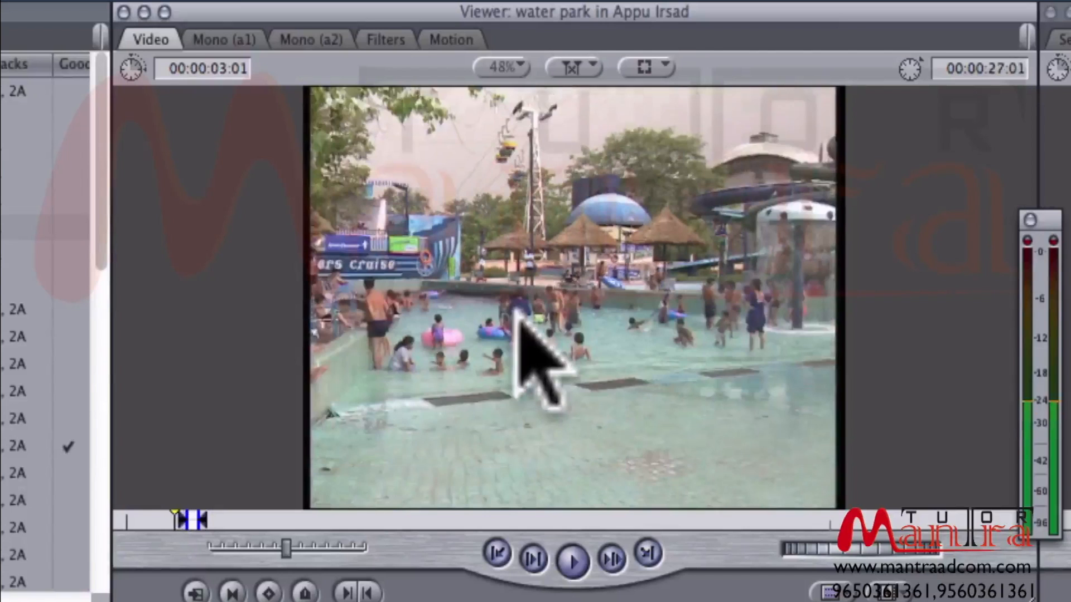
{"action": "key", "text": "shift+Left"}
{"action": "key", "text": "shift+Left"}
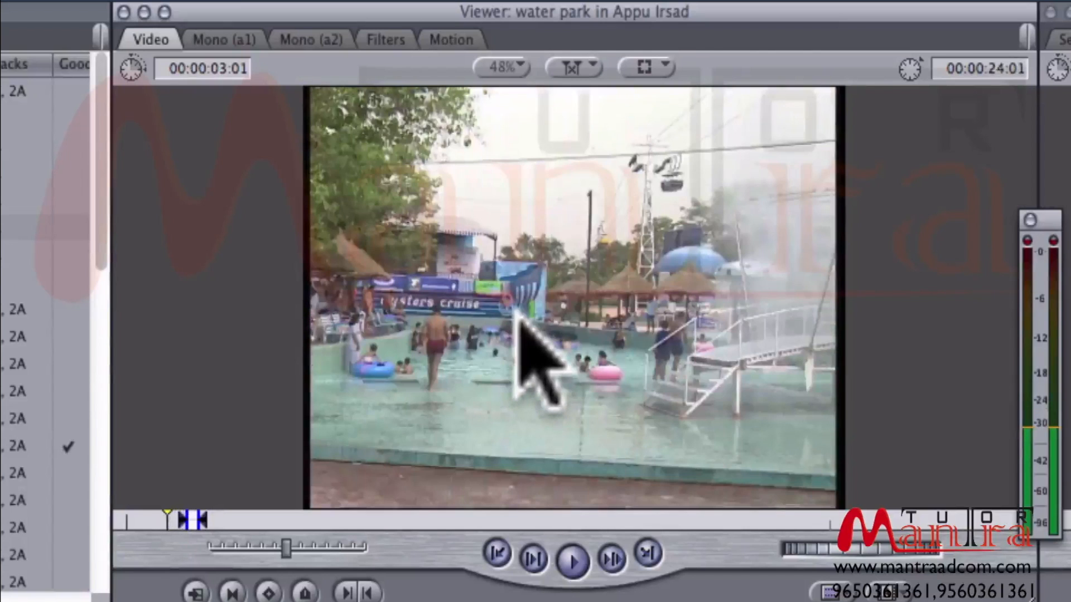
{"action": "key", "text": "shift+Right"}
{"action": "key", "text": "i"}
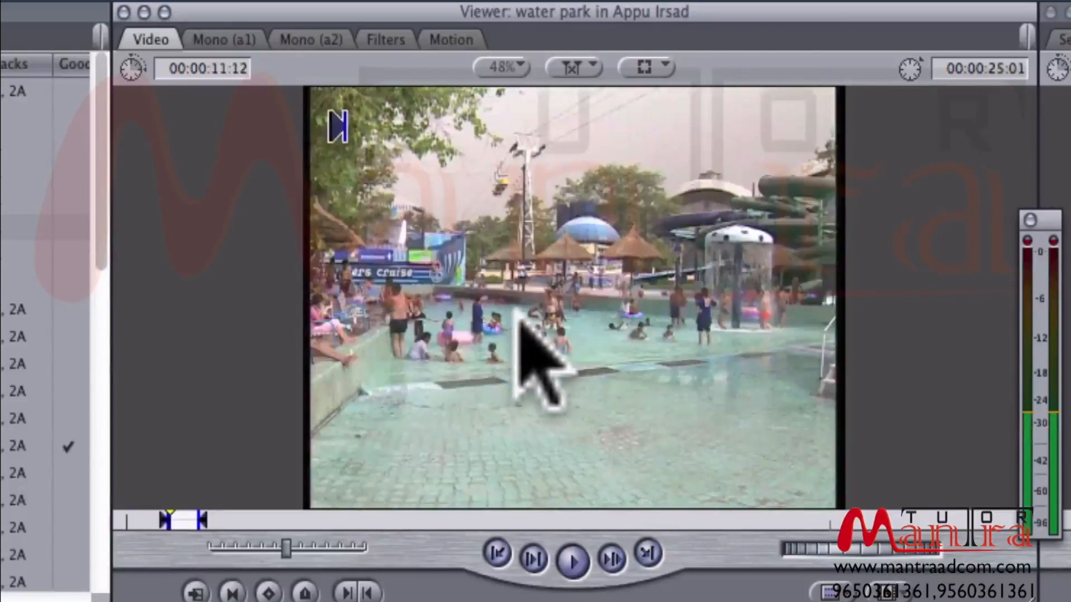
{"action": "key", "text": "space"}
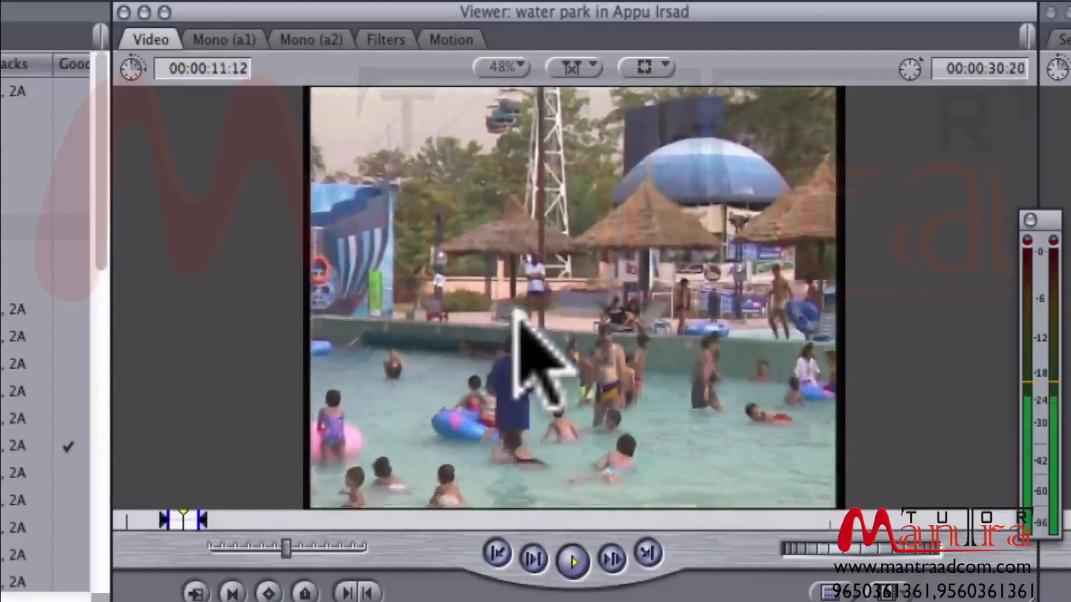
{"action": "key", "text": "space"}
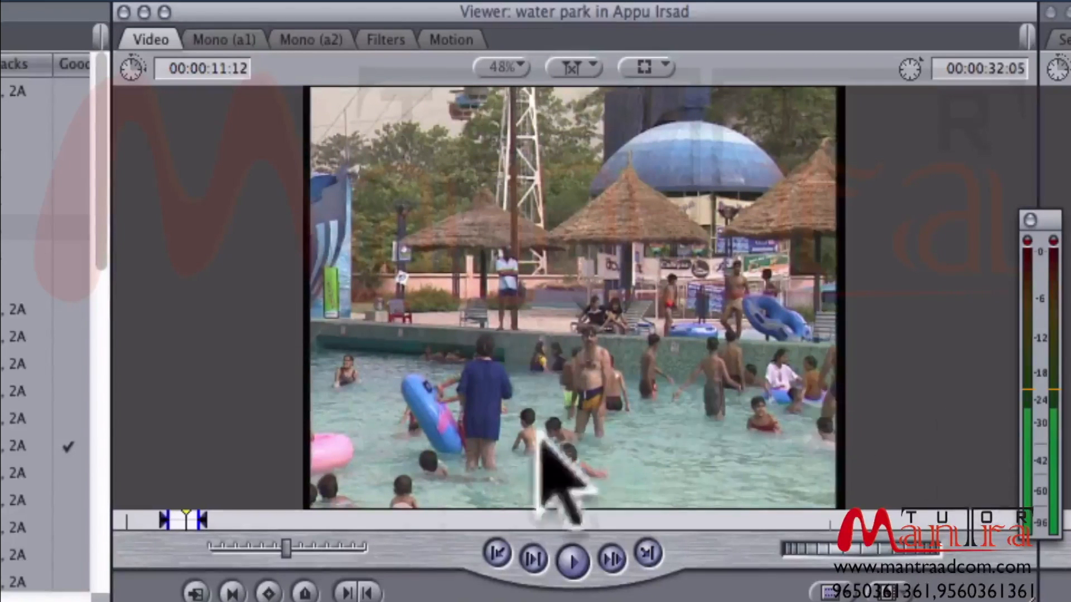
- Go to the wide crowded pool shot near 00:01:47:00 in the Viewer clip and step back to find where it begins
{"action": "left_click", "coordinate": [360, 519]}
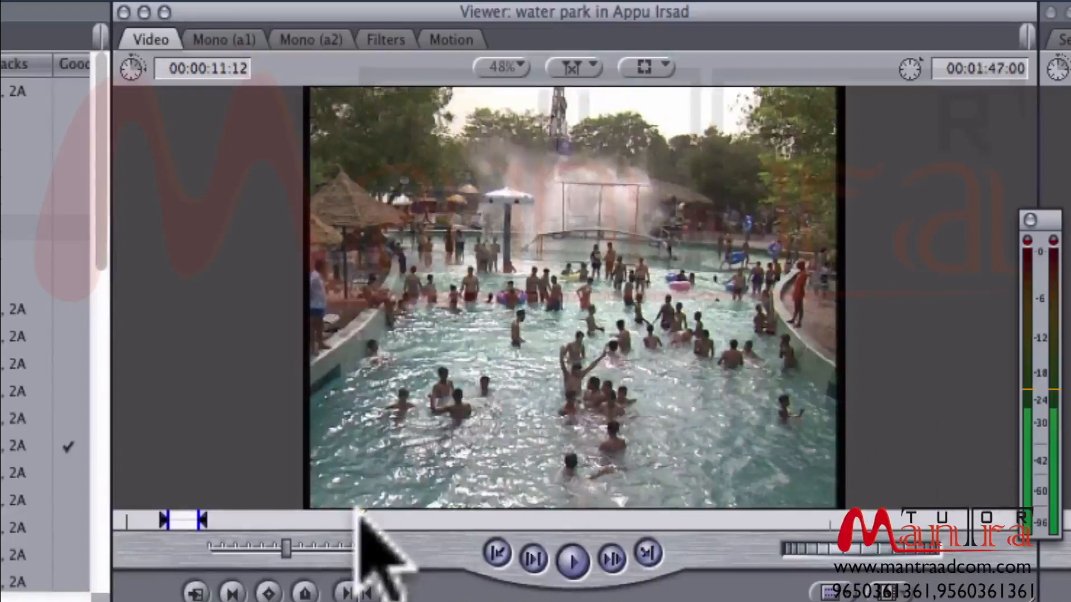
{"action": "left_click", "coordinate": [361, 519]}
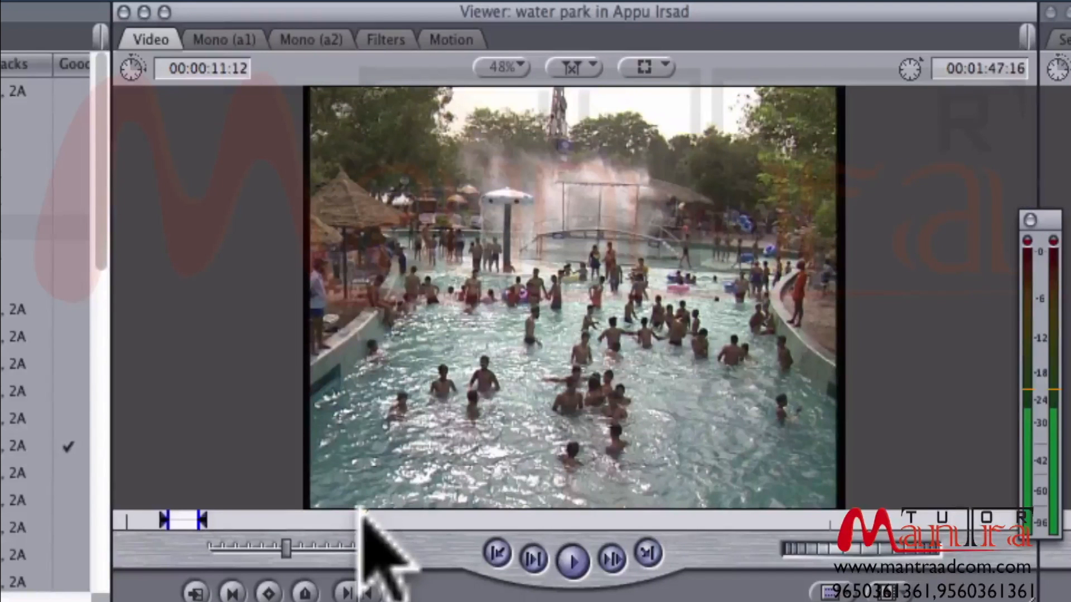
{"action": "key", "text": "shift+Left"}
{"action": "key", "text": "shift+Left"}
{"action": "key", "text": "shift+Left"}
{"action": "key", "text": "shift+Left"}
{"action": "key", "text": "shift+Left"}
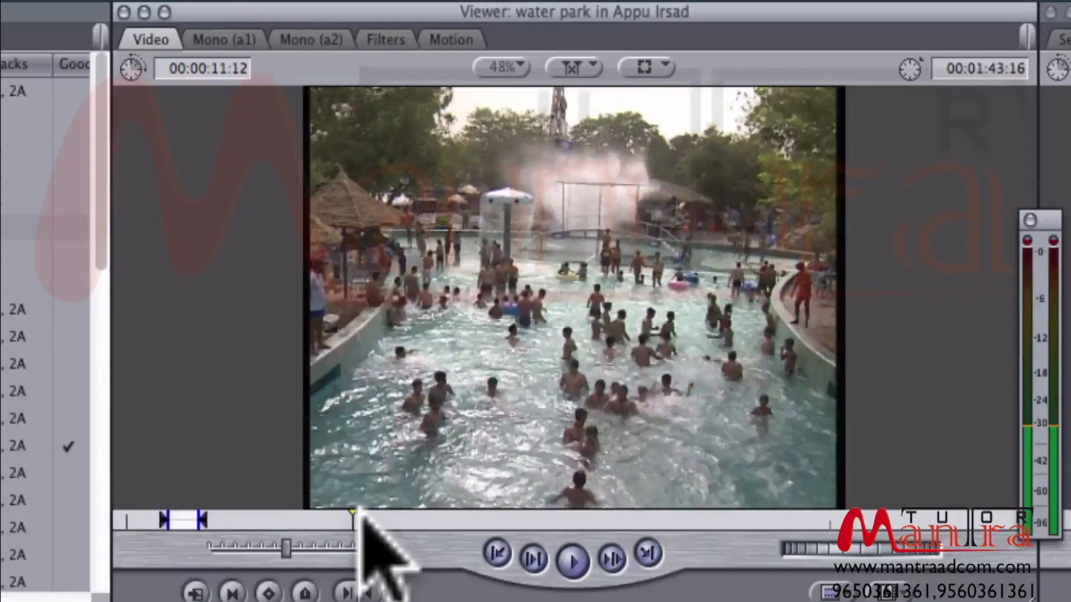
{"action": "key", "text": "shift+Left"}
{"action": "key", "text": "shift+Left"}
{"action": "key", "text": "shift+Left"}
{"action": "key", "text": "shift+Left"}
{"action": "key", "text": "shift+Left"}
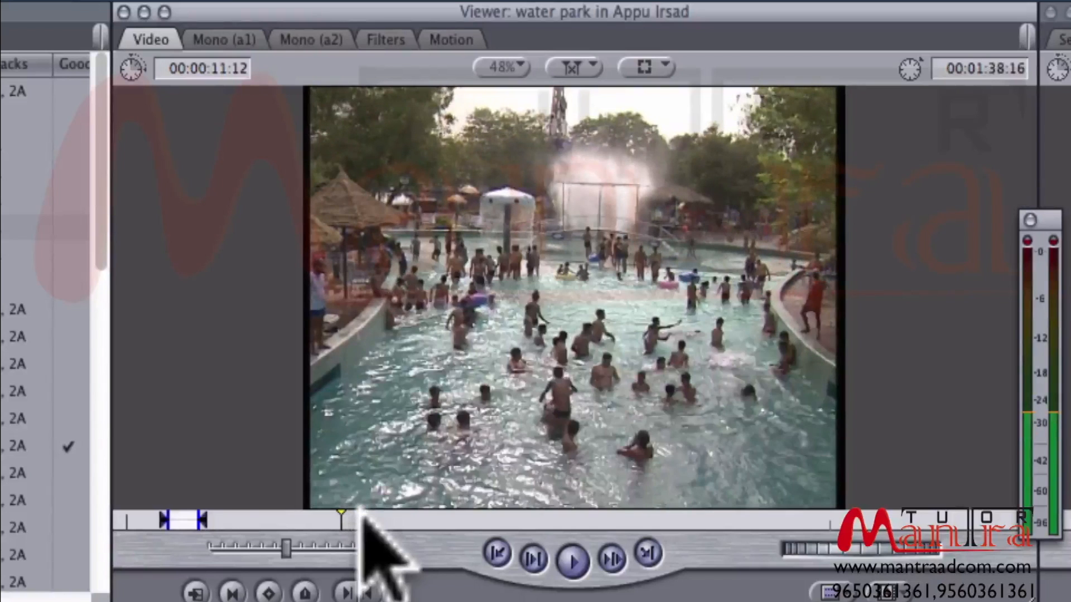
{"action": "key", "text": "shift+Left"}
{"action": "key", "text": "shift+Left"}
{"action": "key", "text": "shift+Left"}
{"action": "key", "text": "shift+Left"}
{"action": "key", "text": "shift+Left"}
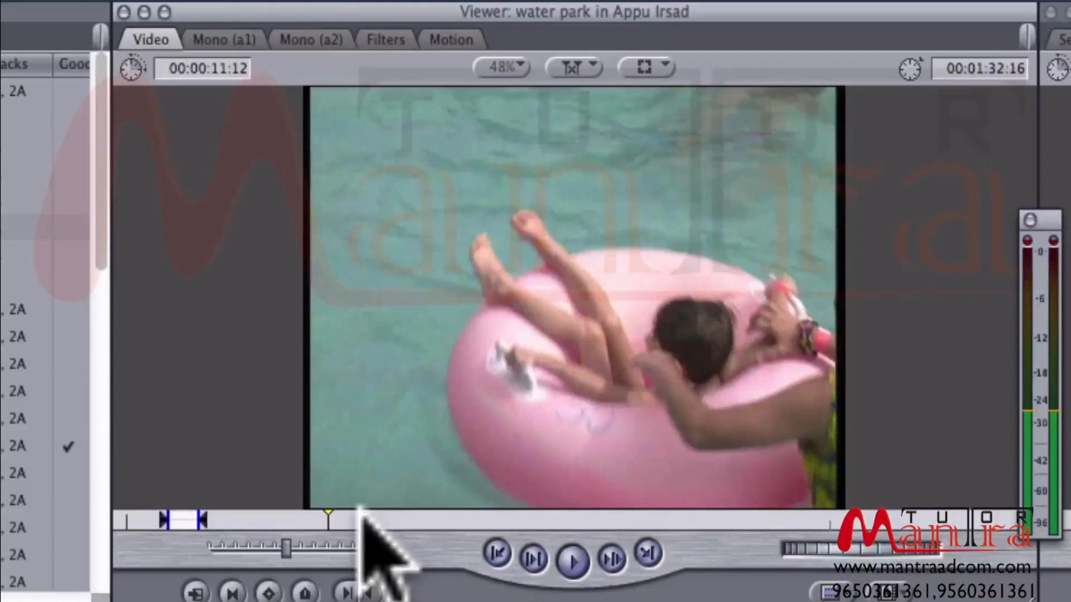
{"action": "key", "text": "shift+Right"}
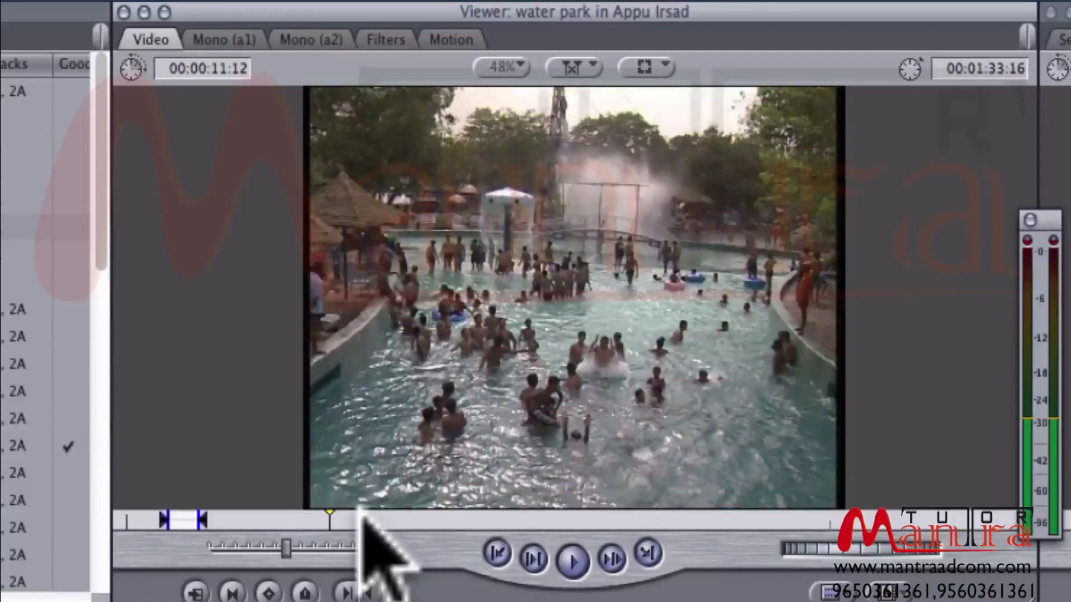
- Locate the first frame of the wide crowded pool shot in the Viewer and mark an In point at 00:01:33:03
{"action": "key", "text": "Left"}
{"action": "key", "text": "Left"}
{"action": "key", "text": "Left"}
{"action": "key", "text": "Left"}
{"action": "key", "text": "Left"}
{"action": "key", "text": "Left"}
{"action": "key", "text": "Left"}
{"action": "key", "text": "Left"}
{"action": "key", "text": "Left"}
{"action": "key", "text": "Left"}
{"action": "key", "text": "Left"}
{"action": "key", "text": "Left"}
{"action": "key", "text": "Left"}
{"action": "key", "text": "Left"}
{"action": "key", "text": "Left"}
{"action": "key", "text": "Left"}
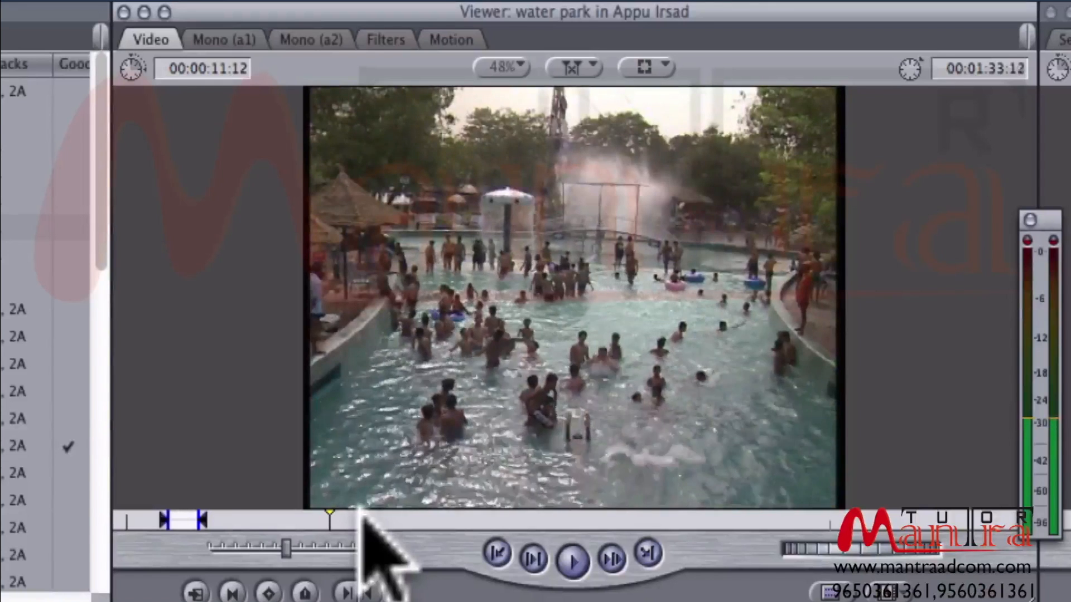
{"action": "key", "text": "Left"}
{"action": "key", "text": "Left"}
{"action": "key", "text": "Left"}
{"action": "key", "text": "Left"}
{"action": "key", "text": "Left"}
{"action": "key", "text": "Right"}
{"action": "key", "text": "Right"}
{"action": "key", "text": "Right"}
{"action": "key", "text": "Right"}
{"action": "key", "text": "Right"}
{"action": "key", "text": "Right"}
{"action": "key", "text": "Right"}
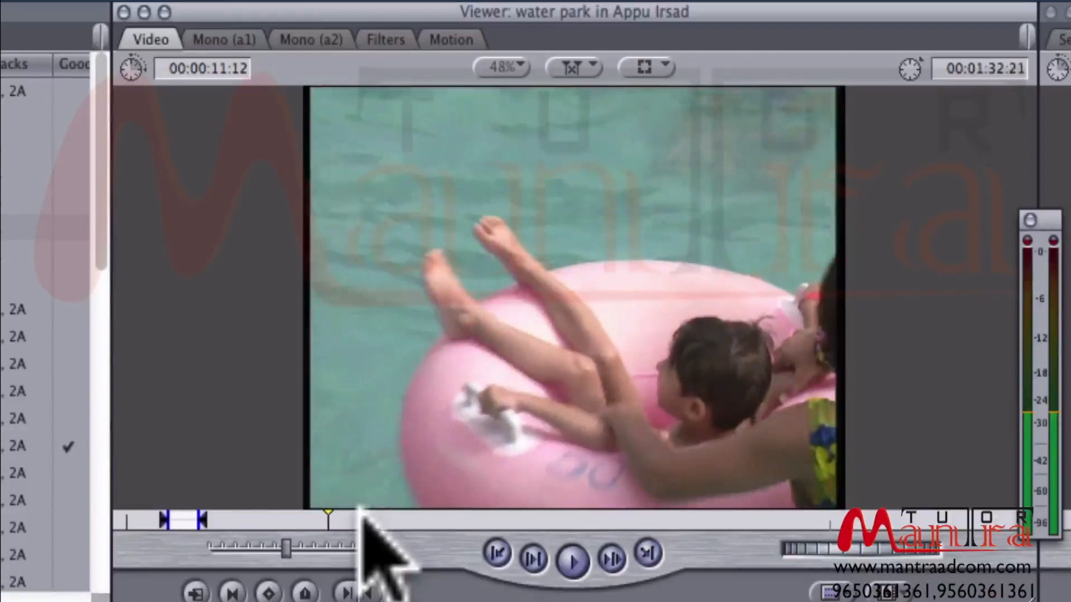
{"action": "key", "text": "Right"}
{"action": "key", "text": "Left"}
{"action": "key", "text": "Right"}
{"action": "key", "text": "Left"}
{"action": "key", "text": "Right"}
{"action": "key", "text": "Left"}
{"action": "key", "text": "Right"}
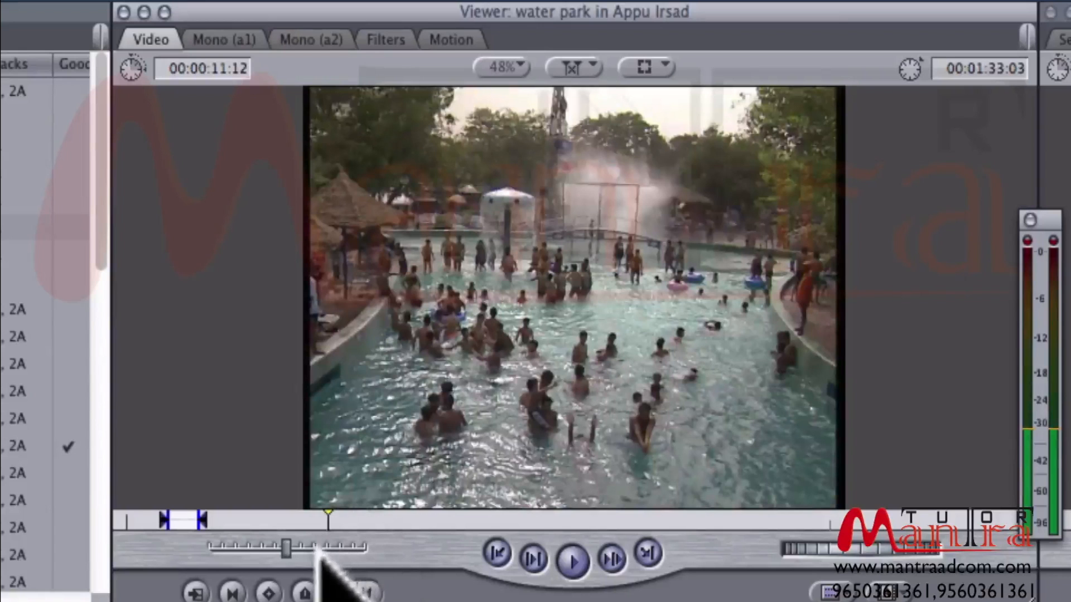
{"action": "key", "text": "Left"}
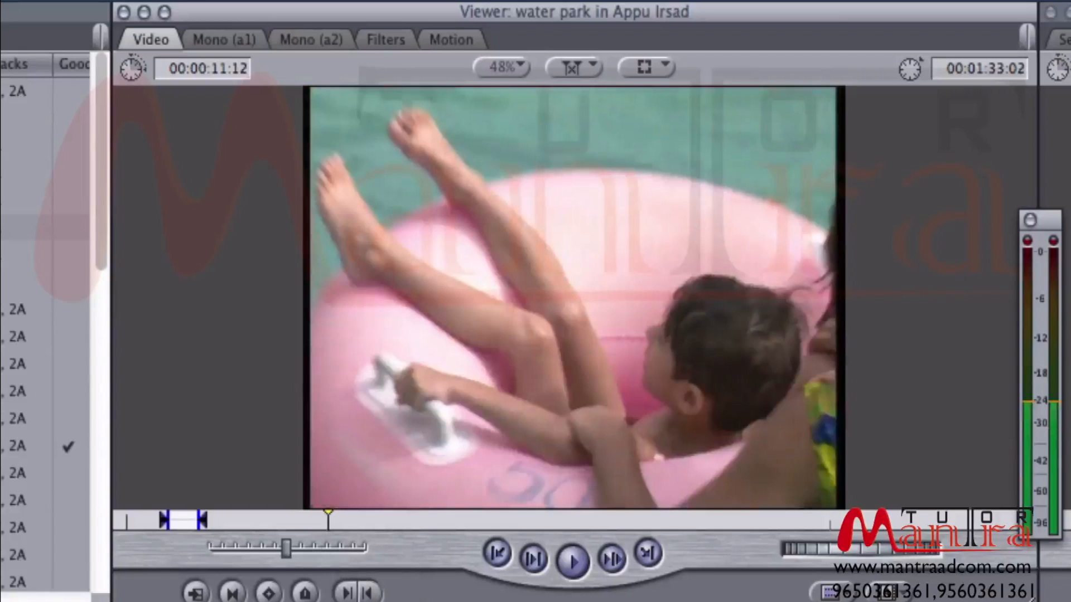
{"action": "key", "text": "Right"}
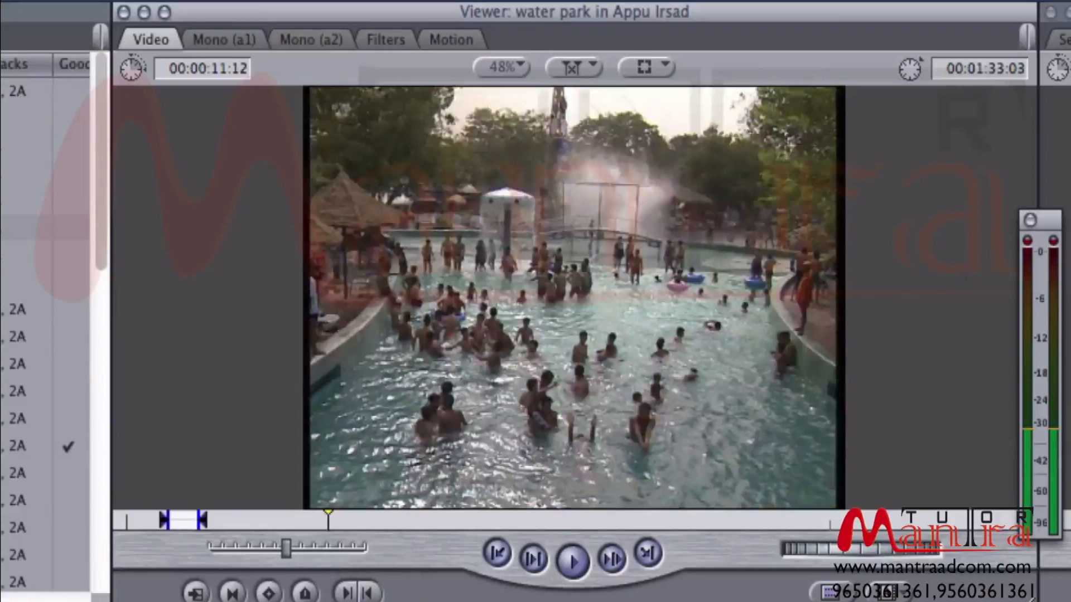
{"action": "key", "text": "o"}
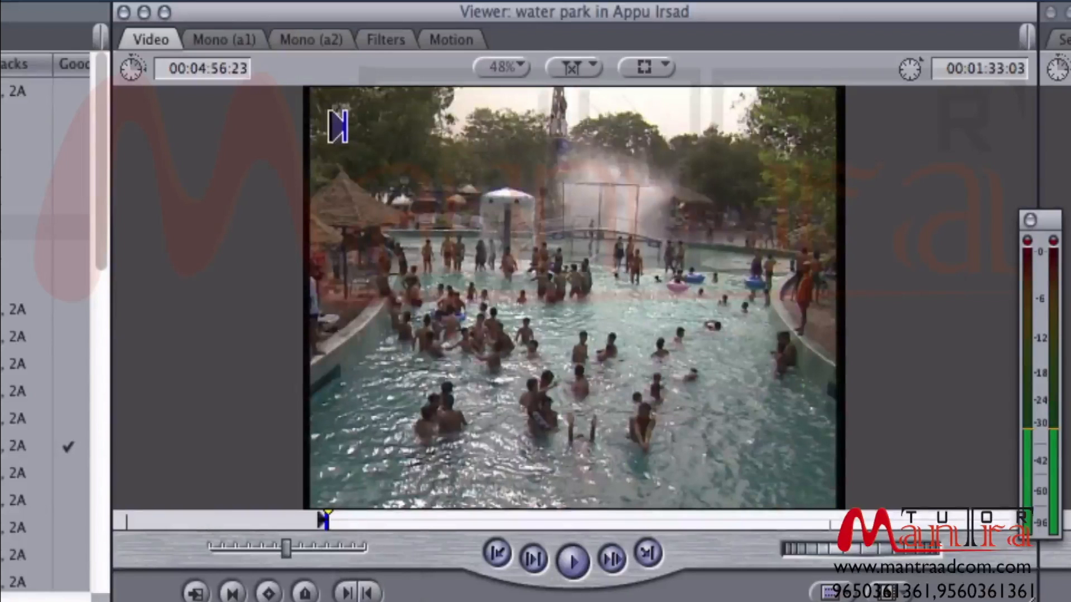
- Play the crowded pool shot from 00:01:48:22 in the Viewer and mark an Out point at 00:01:51:03
{"action": "mouse_move", "coordinate": [371, 523]}
{"action": "left_mouse_down"}
{"action": "mouse_move", "coordinate": [355, 516]}
{"action": "mouse_move", "coordinate": [383, 518]}
{"action": "mouse_move", "coordinate": [365, 519]}
{"action": "left_mouse_up"}
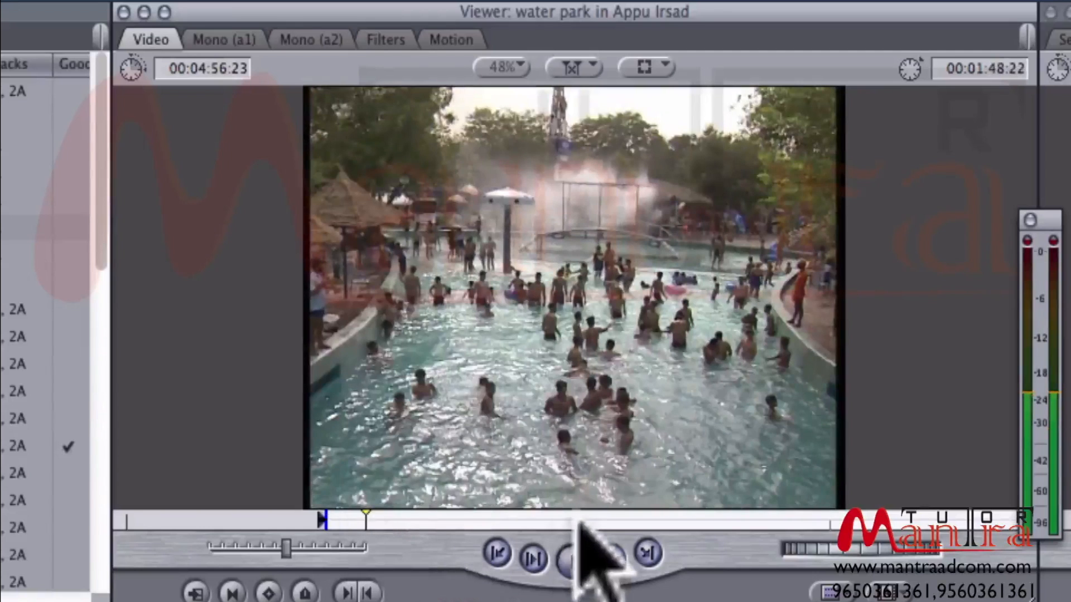
{"action": "key", "text": "space"}
{"action": "key", "text": "o"}
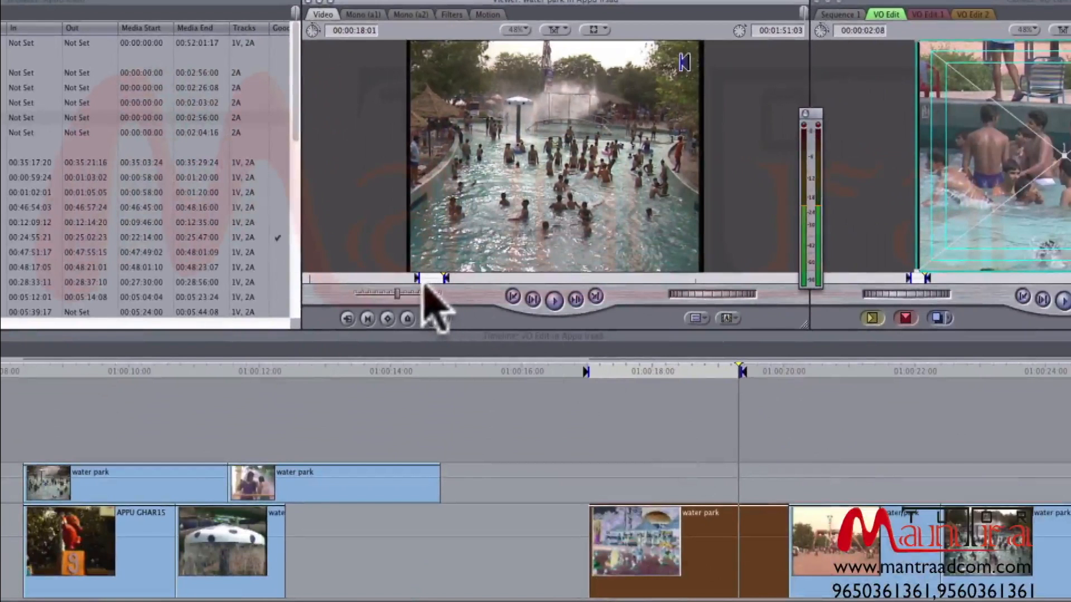
- Scrub through the marked range in the Viewer and move the In point to 00:01:34:03
{"action": "left_click_drag", "start_coordinate": [426, 277], "coordinate": [429, 278]}
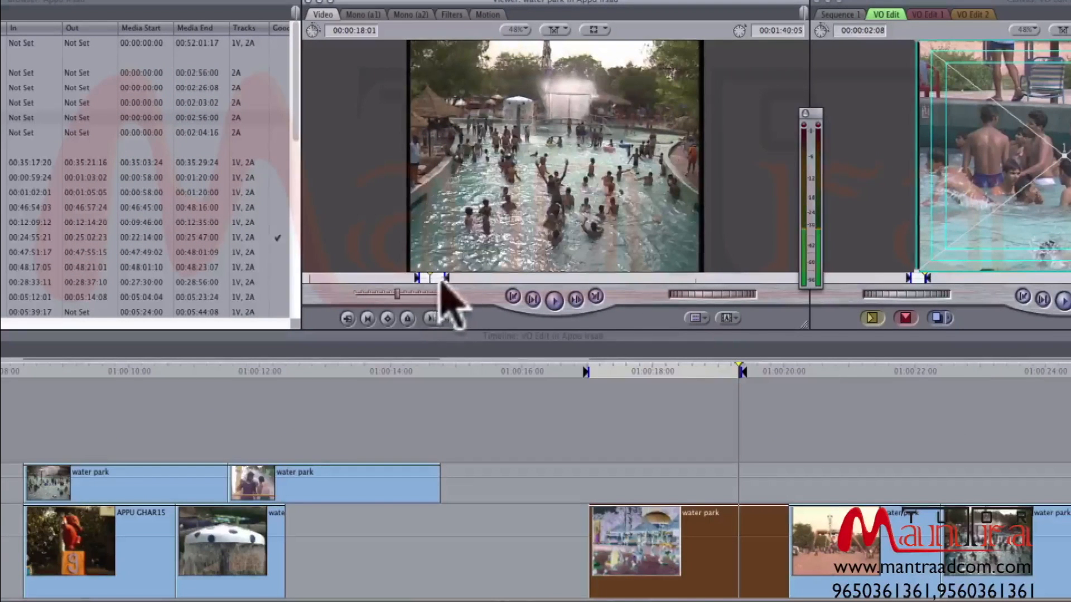
{"action": "left_click", "coordinate": [432, 278]}
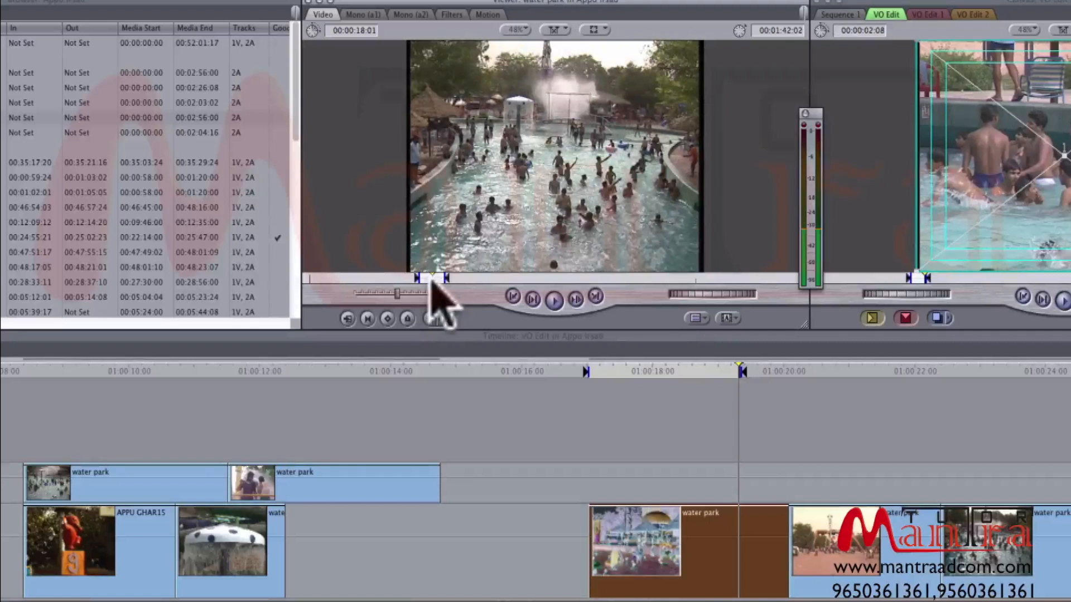
{"action": "left_click_drag", "start_coordinate": [431, 279], "coordinate": [421, 280]}
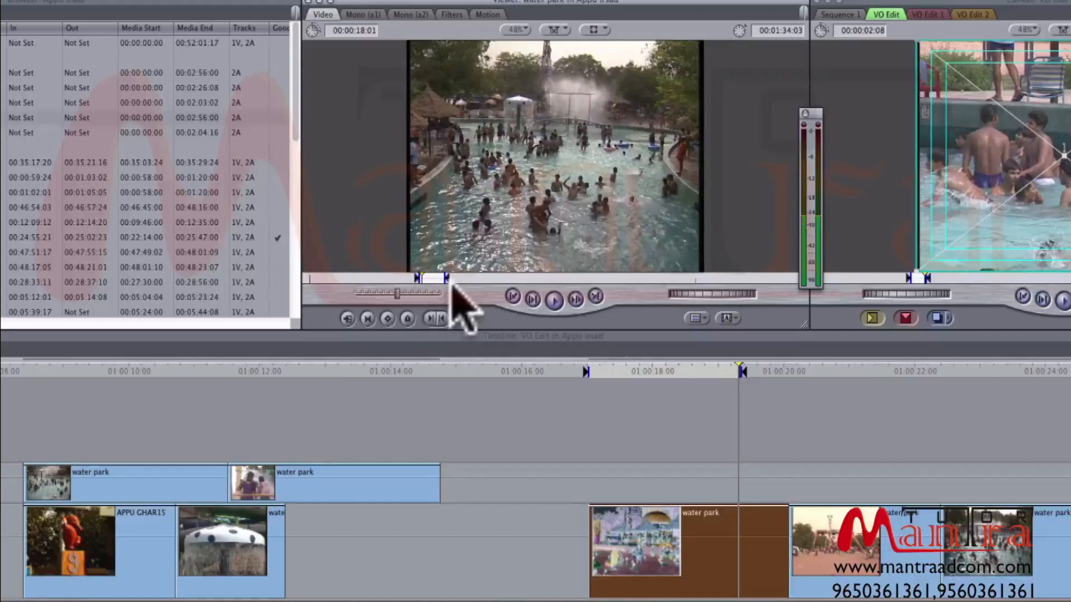
{"action": "key", "text": "i"}
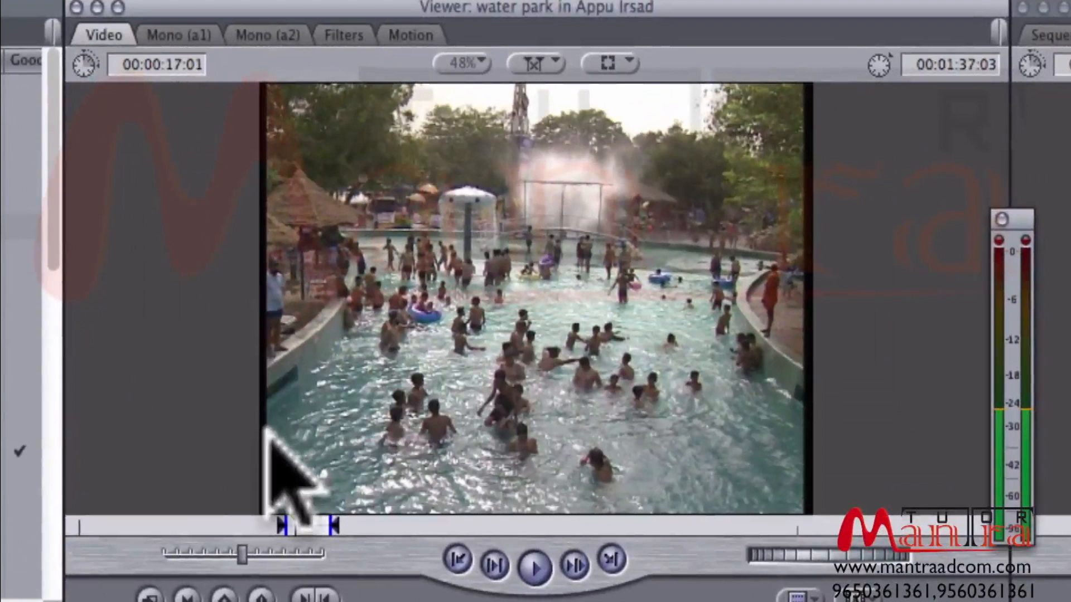
- Mark a new Viewer range with In at 00:01:48:06 and Out at 00:01:52:06, on the children in the yellow tube
{"action": "left_click_drag", "start_coordinate": [410, 529], "coordinate": [320, 518]}
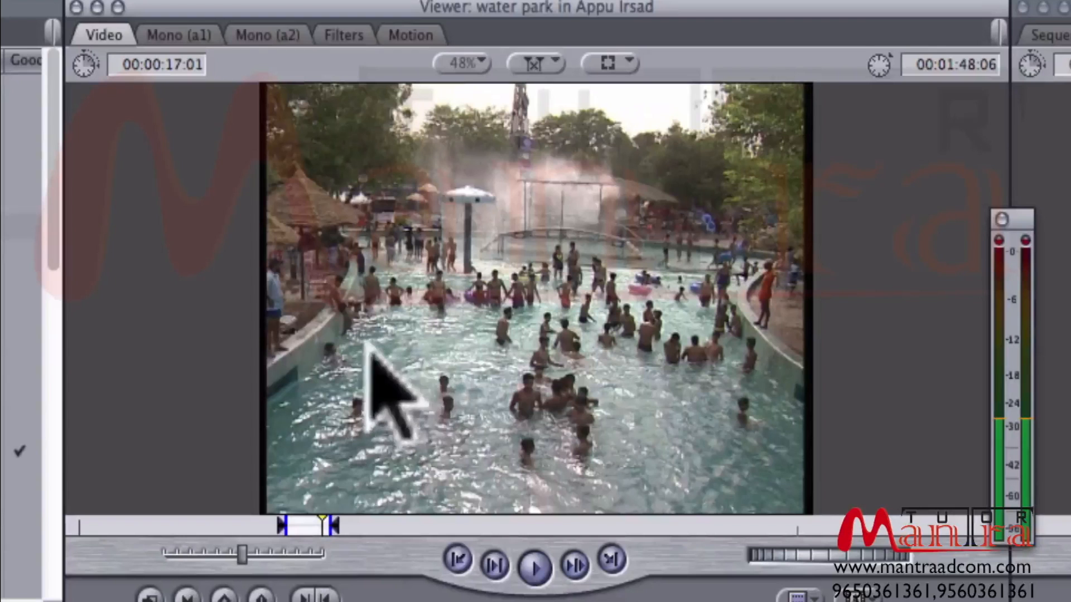
{"action": "key", "text": "i"}
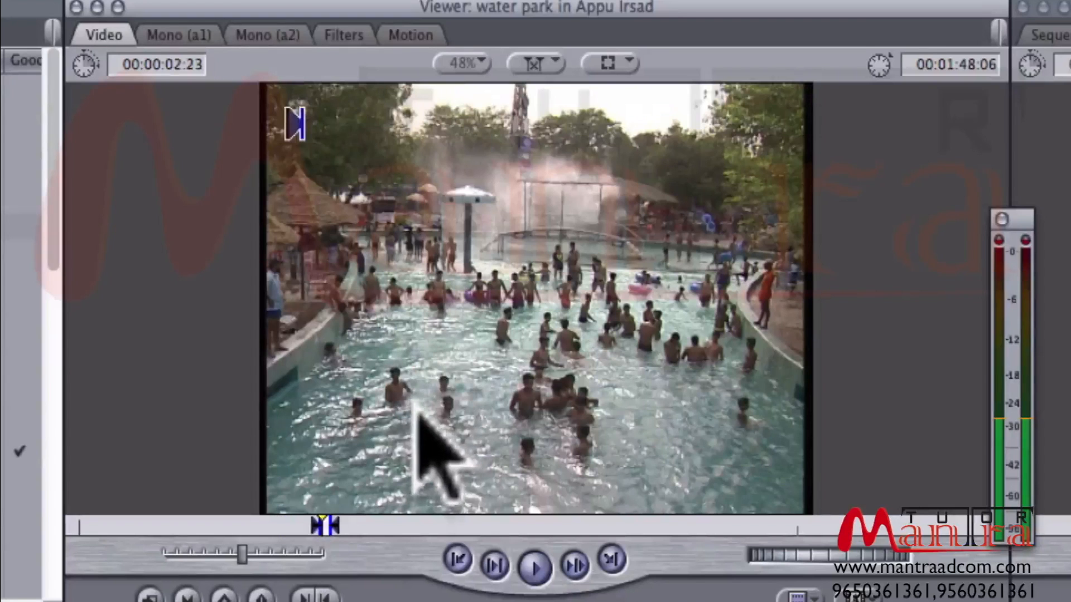
{"action": "key", "text": "space"}
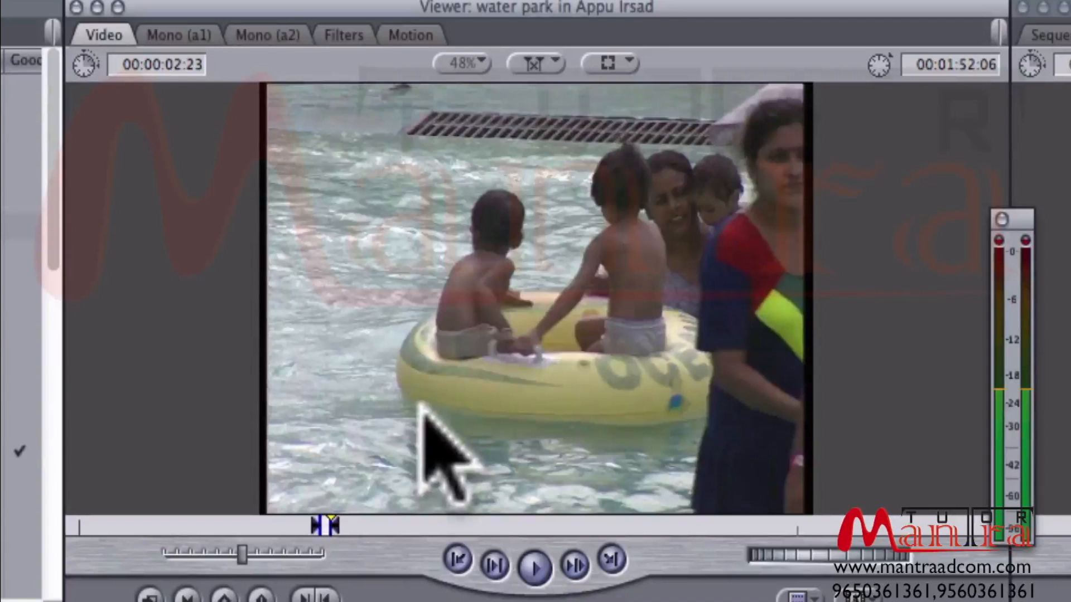
{"action": "key", "text": "o"}
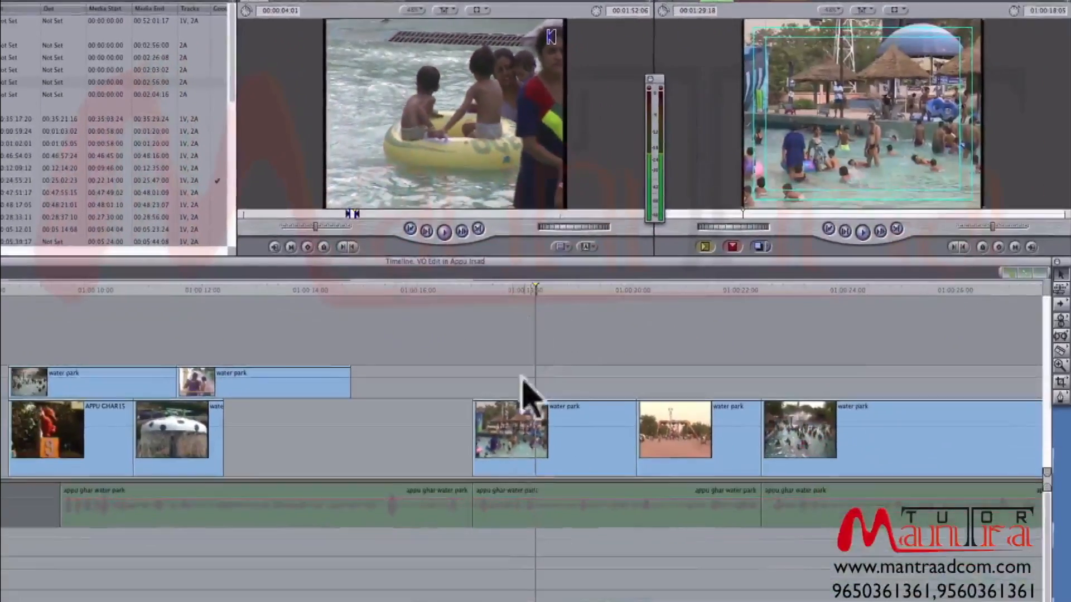
- Try extending the start of the first pool clip after the gap on V1 back into the gap, and undo these timeline edits
{"action": "left_click_drag", "start_coordinate": [473, 441], "coordinate": [370, 437]}
{"action": "left_click", "coordinate": [633, 445]}
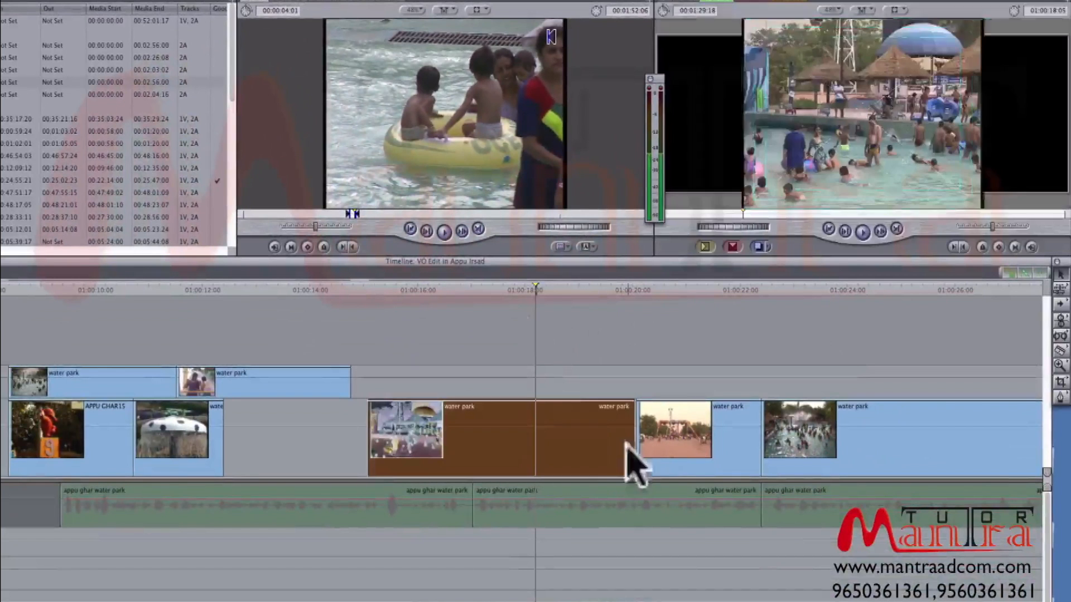
{"action": "left_click_drag", "start_coordinate": [633, 442], "coordinate": [583, 431]}
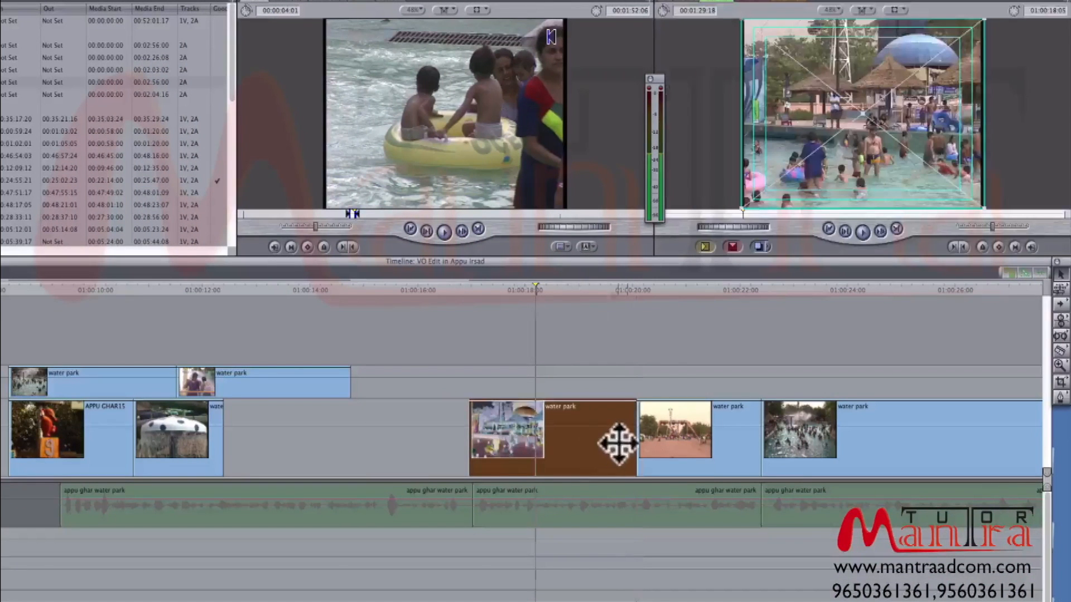
{"action": "key", "text": "super+z"}
{"action": "key", "text": "super+z"}
{"action": "key", "text": "super+z"}
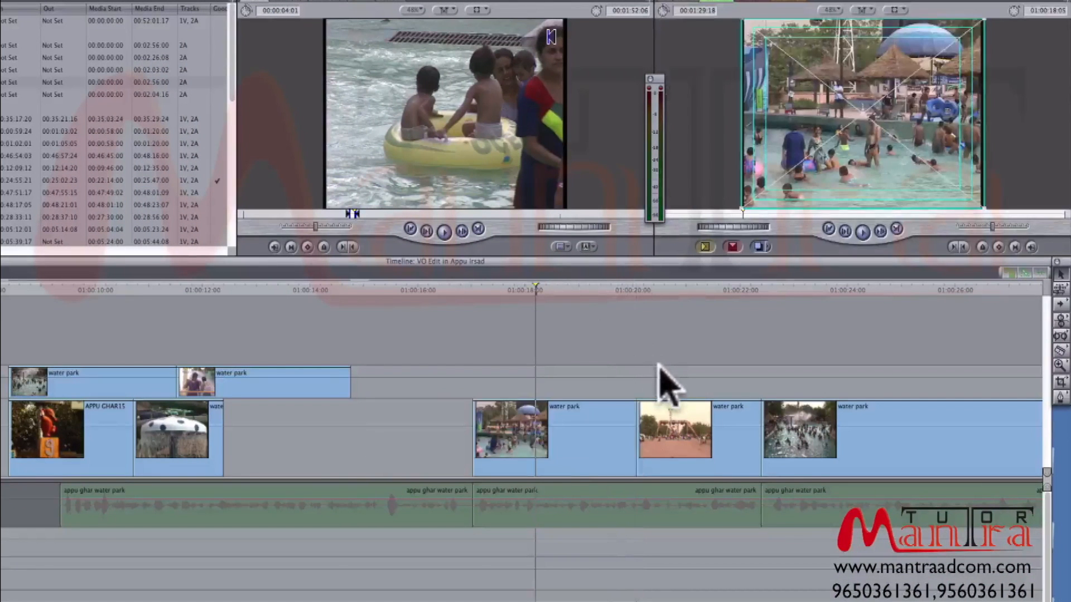
- Trim the tail of the first pool clip after the gap, butt it against the next clip, and extend its start back to about 01:00:17:00
{"action": "mouse_move", "coordinate": [583, 289]}
{"action": "left_mouse_down"}
{"action": "mouse_move", "coordinate": [614, 291]}
{"action": "mouse_move", "coordinate": [599, 290]}
{"action": "left_mouse_up"}
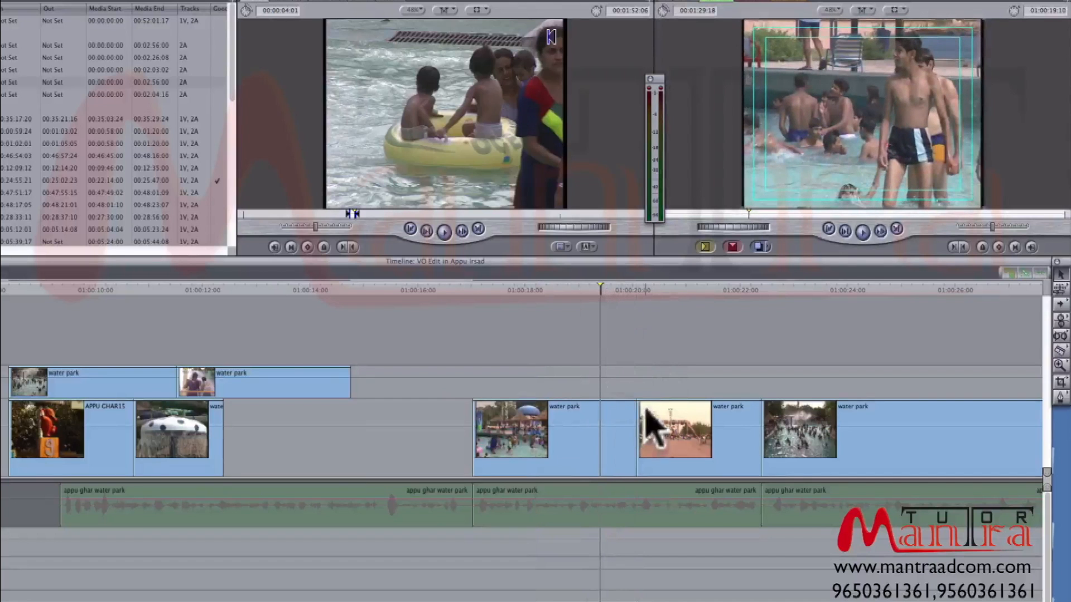
{"action": "left_click_drag", "start_coordinate": [630, 430], "coordinate": [593, 428]}
{"action": "left_click", "coordinate": [518, 290]}
{"action": "left_click", "coordinate": [568, 423]}
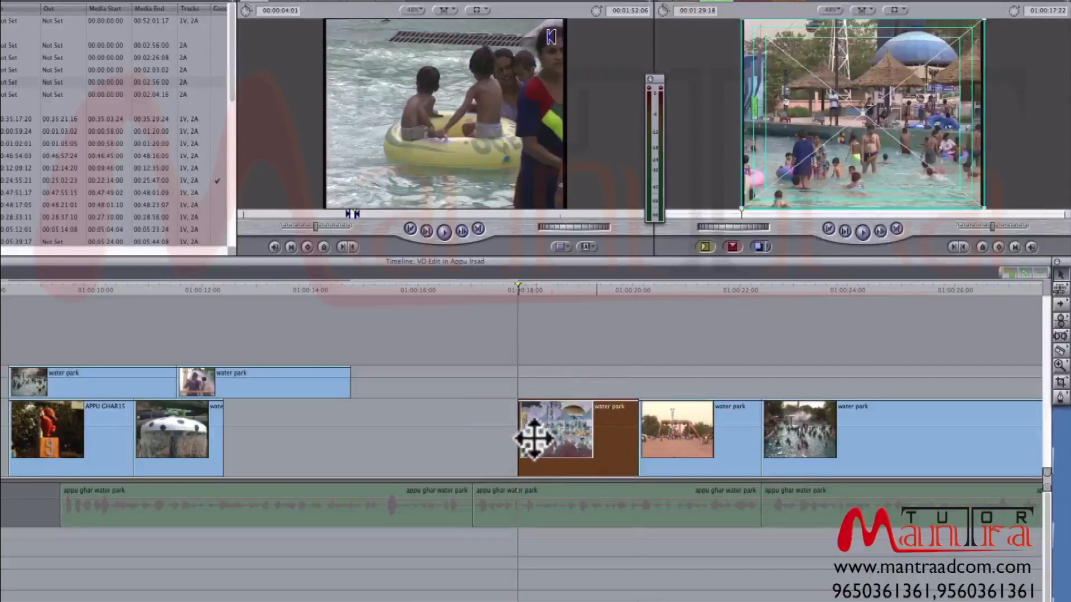
{"action": "left_click_drag", "start_coordinate": [518, 438], "coordinate": [472, 444]}
- Turn the A1 voice-over track's audio back on and play the V1 shots from the first pool clip after the gap
{"action": "left_click", "coordinate": [473, 287]}
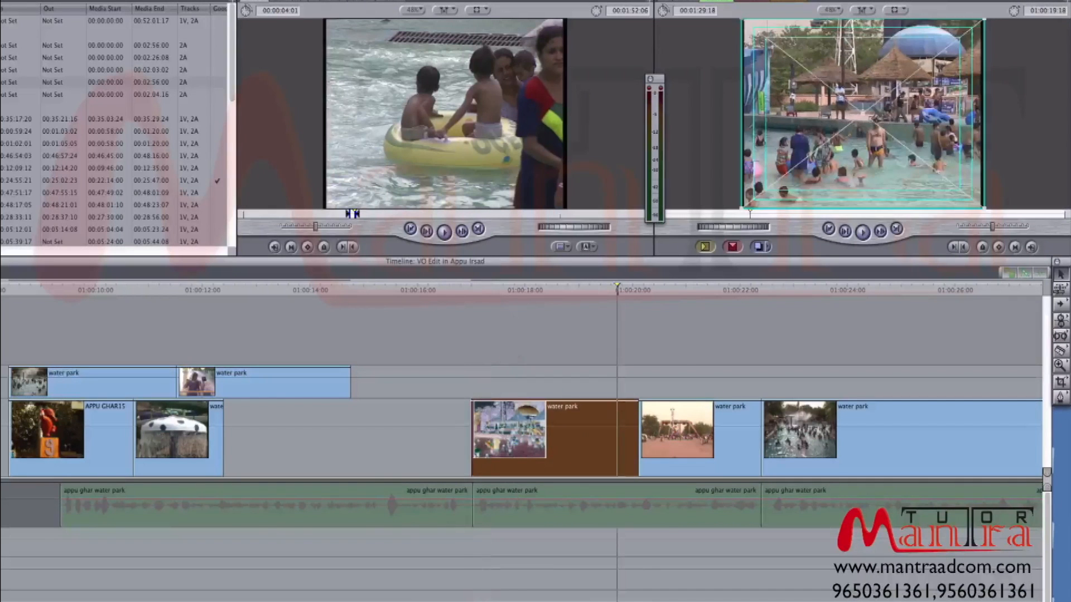
{"action": "left_click", "coordinate": [2, 506]}
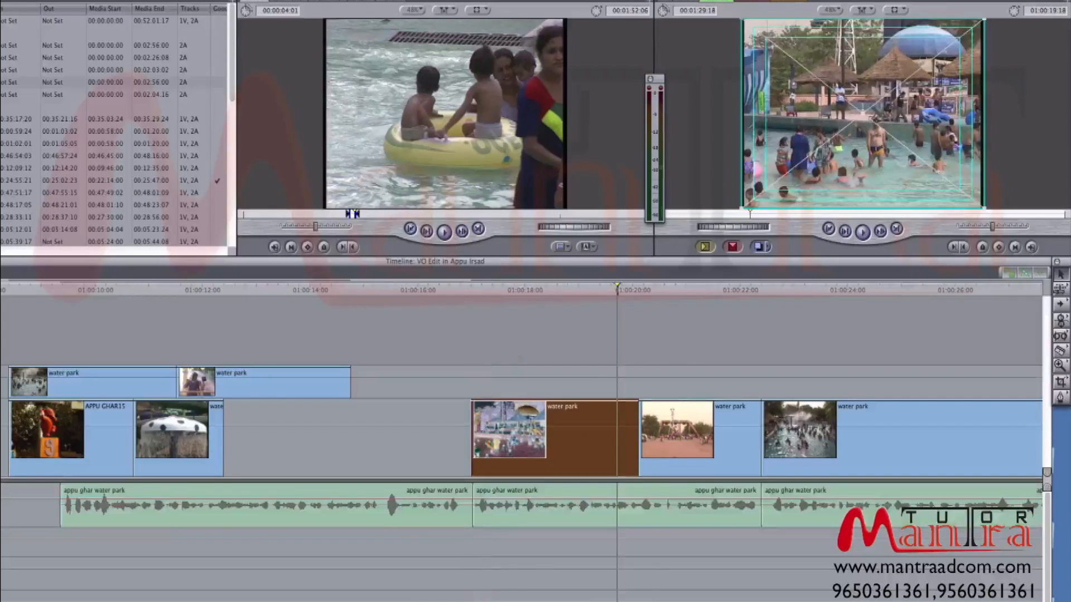
{"action": "key", "text": "space"}
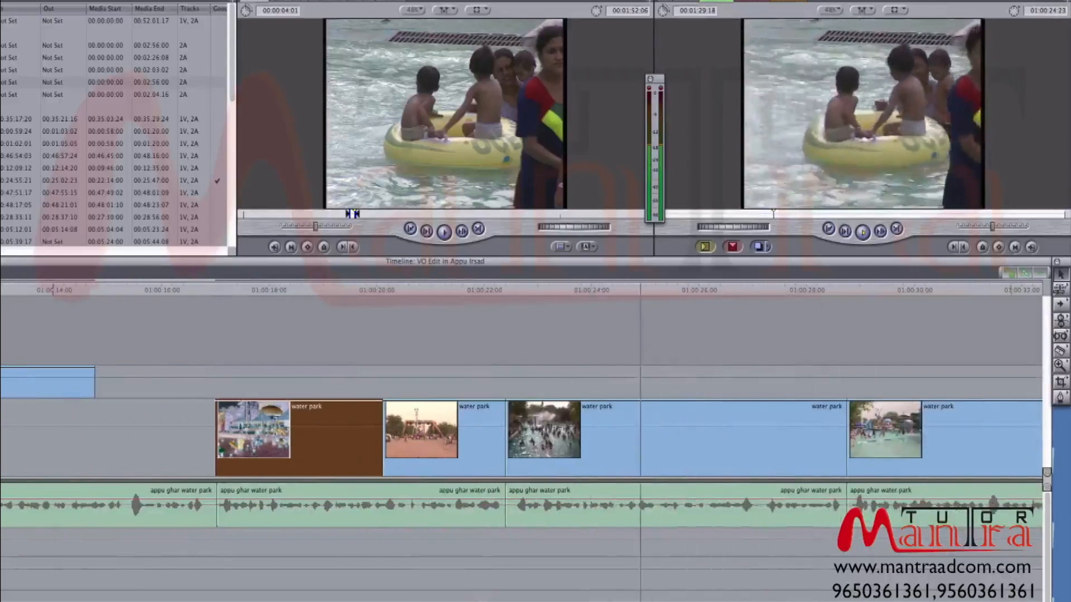
{"action": "left_click_drag", "start_coordinate": [612, 287], "coordinate": [540, 297]}
{"action": "key", "text": "space"}
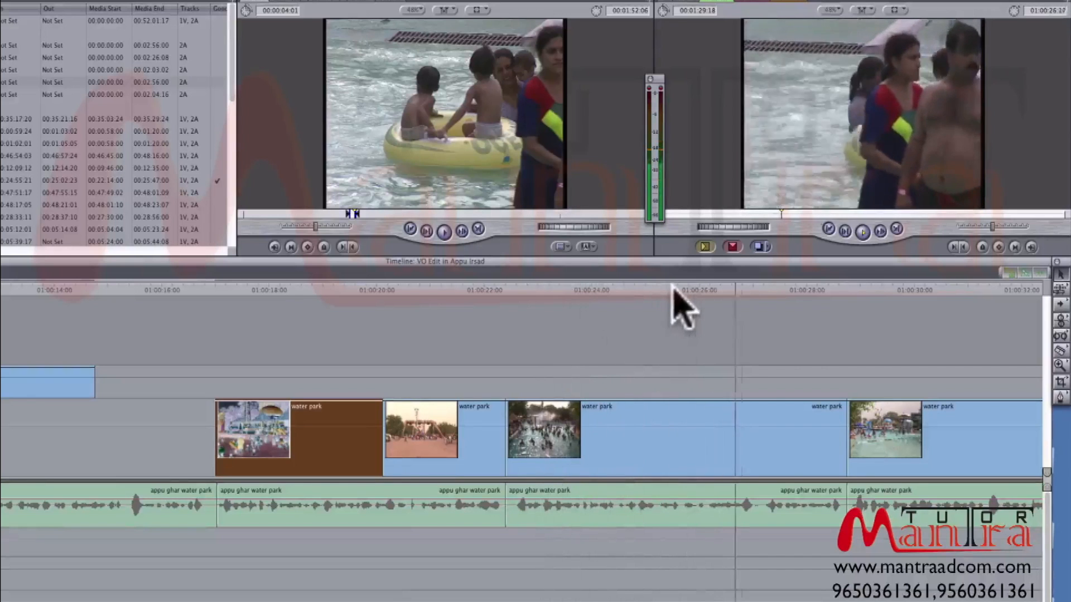
{"action": "key", "text": "space"}
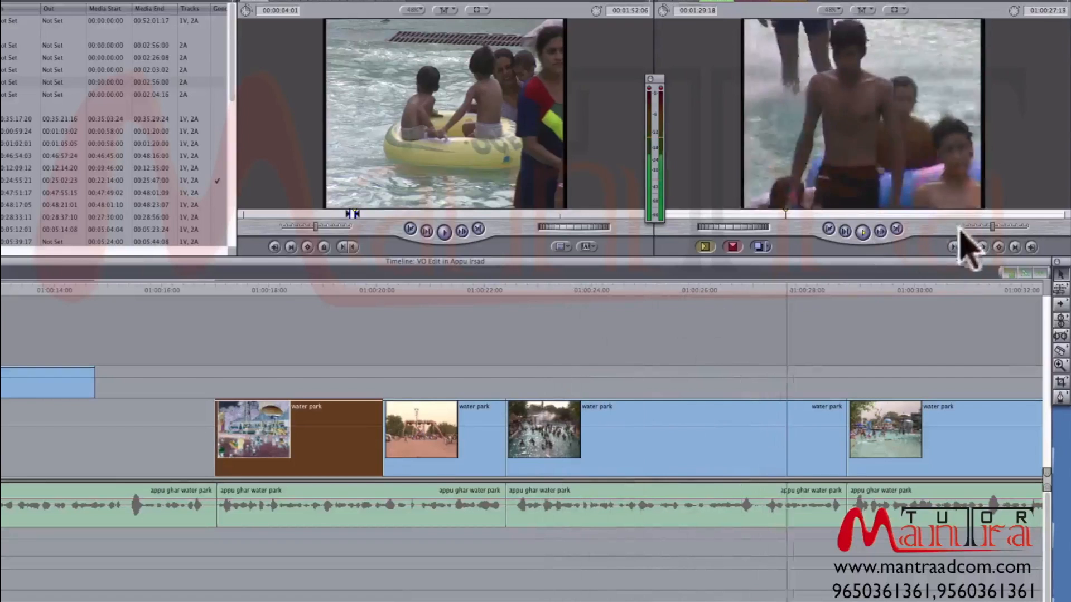
- Replay the long crowded pool clip from its start through the yellow tube and boys shots to its end
{"action": "left_click", "coordinate": [752, 291]}
{"action": "left_click_drag", "start_coordinate": [752, 292], "coordinate": [512, 347]}
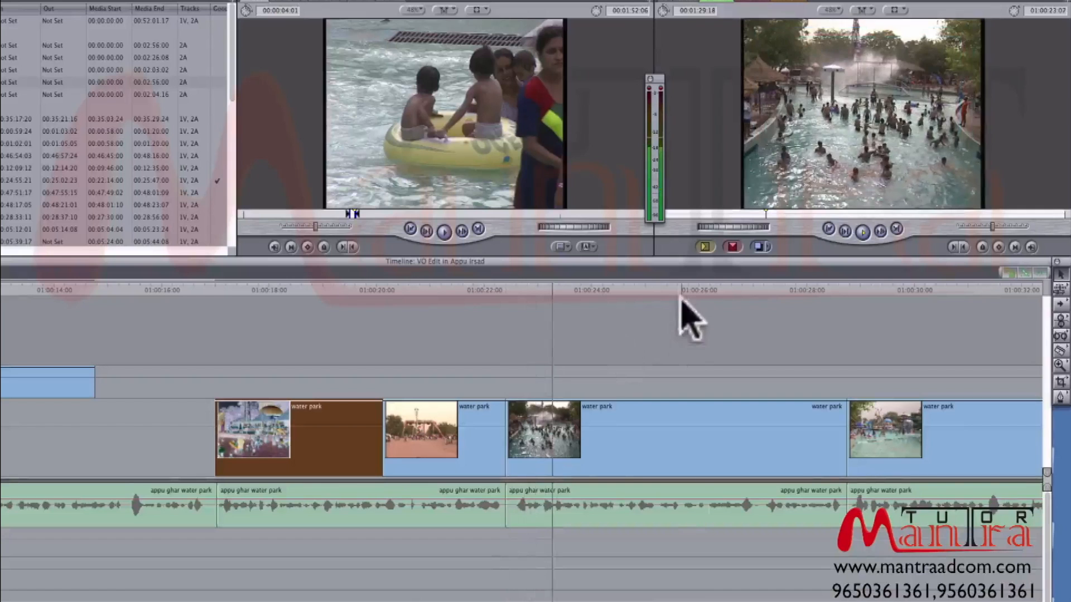
{"action": "left_click", "coordinate": [695, 288]}
{"action": "key", "text": "Up"}
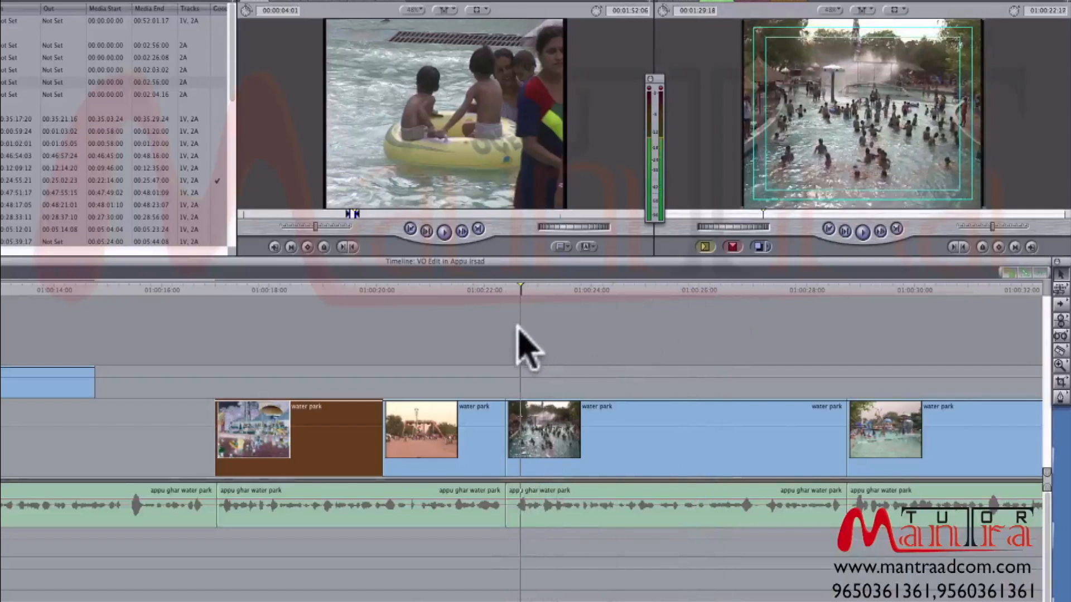
{"action": "key", "text": "space"}
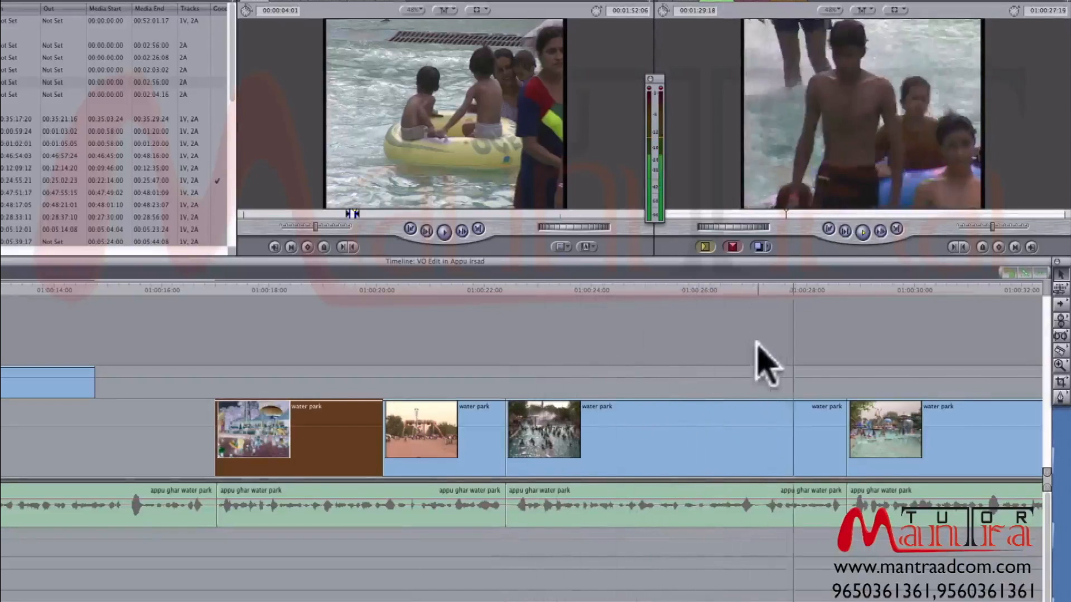
{"action": "key", "text": "space"}
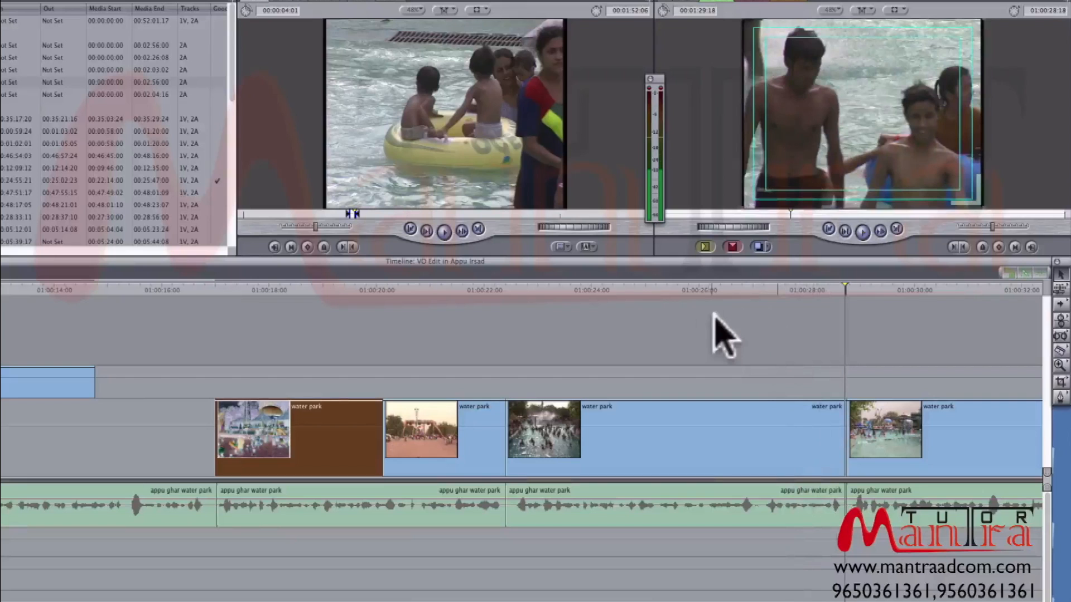
- Split the long pool clip at 01:00:27:23 and trim the end of its first part back to about 01:00:26:12
{"action": "left_click_drag", "start_coordinate": [763, 291], "coordinate": [800, 291]}
{"action": "left_click", "coordinate": [805, 421]}
{"action": "key", "text": "v"}
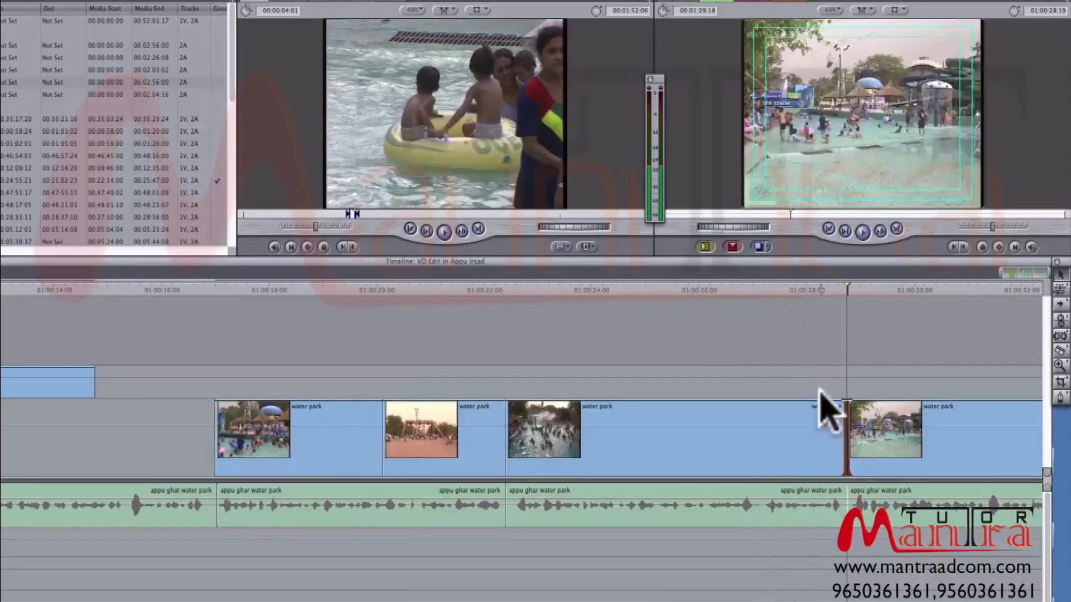
{"action": "left_click", "coordinate": [801, 291]}
{"action": "left_click", "coordinate": [820, 446]}
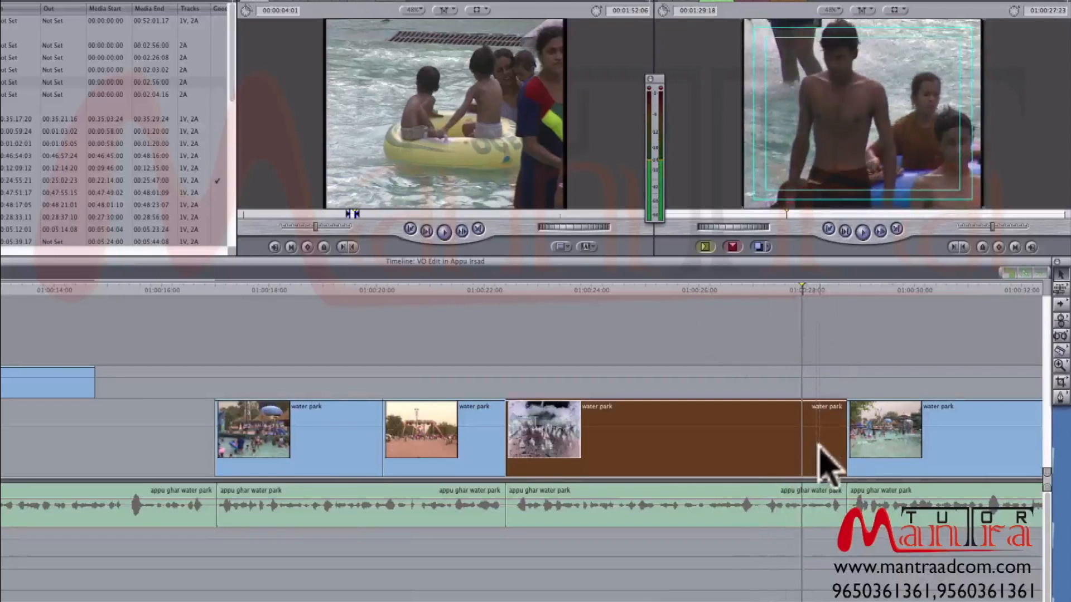
{"action": "left_click_drag", "start_coordinate": [802, 429], "coordinate": [737, 428]}
{"action": "left_click_drag", "start_coordinate": [728, 429], "coordinate": [727, 429]}
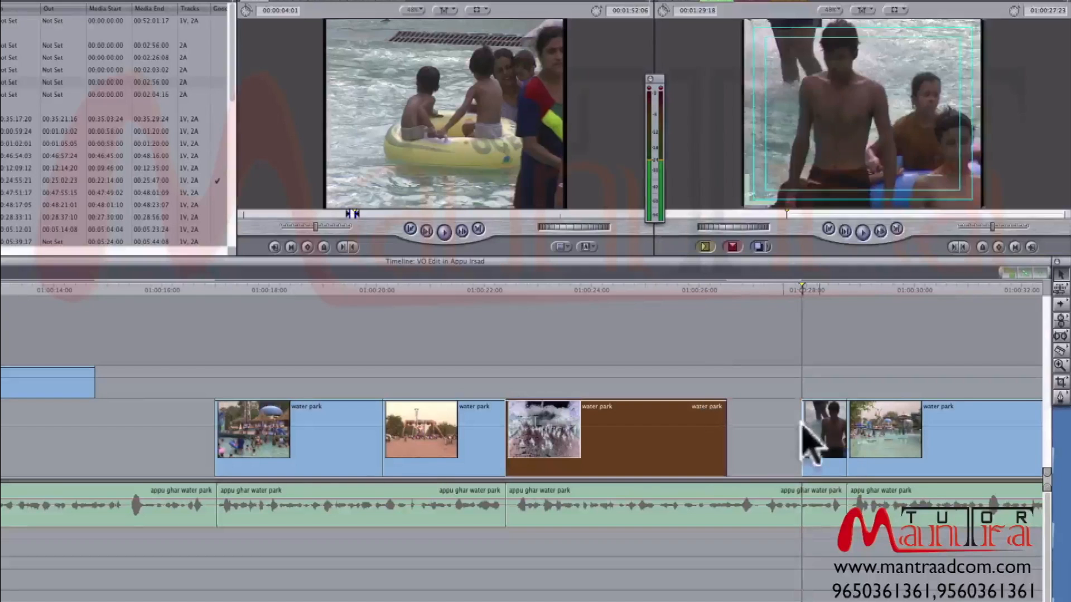
- Move the split-off clip of the boys in the pool back to 01:00:25:09 and extend its end to the following pool clip
{"action": "mouse_move", "coordinate": [831, 441]}
{"action": "left_mouse_down"}
{"action": "mouse_move", "coordinate": [753, 424]}
{"action": "mouse_move", "coordinate": [848, 430]}
{"action": "left_mouse_up"}
{"action": "left_click", "coordinate": [732, 291]}
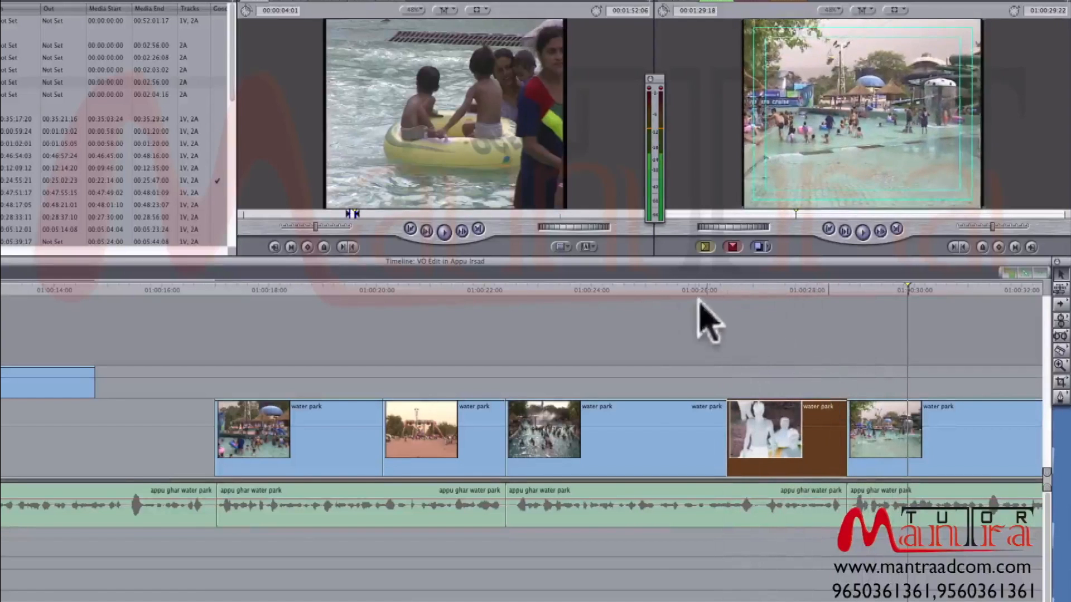
{"action": "left_click", "coordinate": [663, 291]}
{"action": "left_click_drag", "start_coordinate": [744, 406], "coordinate": [686, 411]}
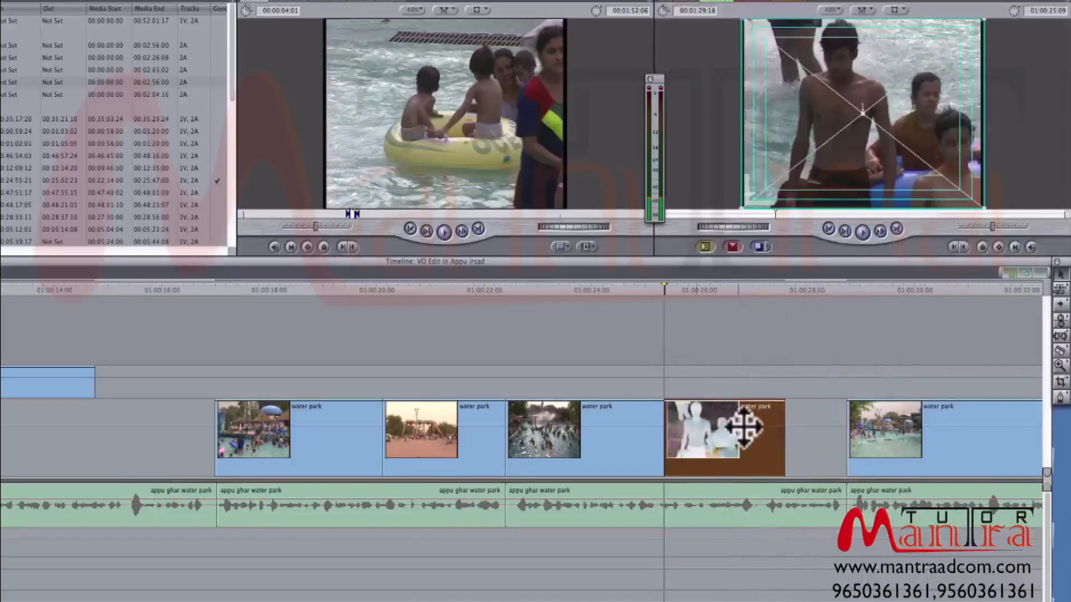
{"action": "left_click_drag", "start_coordinate": [783, 427], "coordinate": [856, 424]}
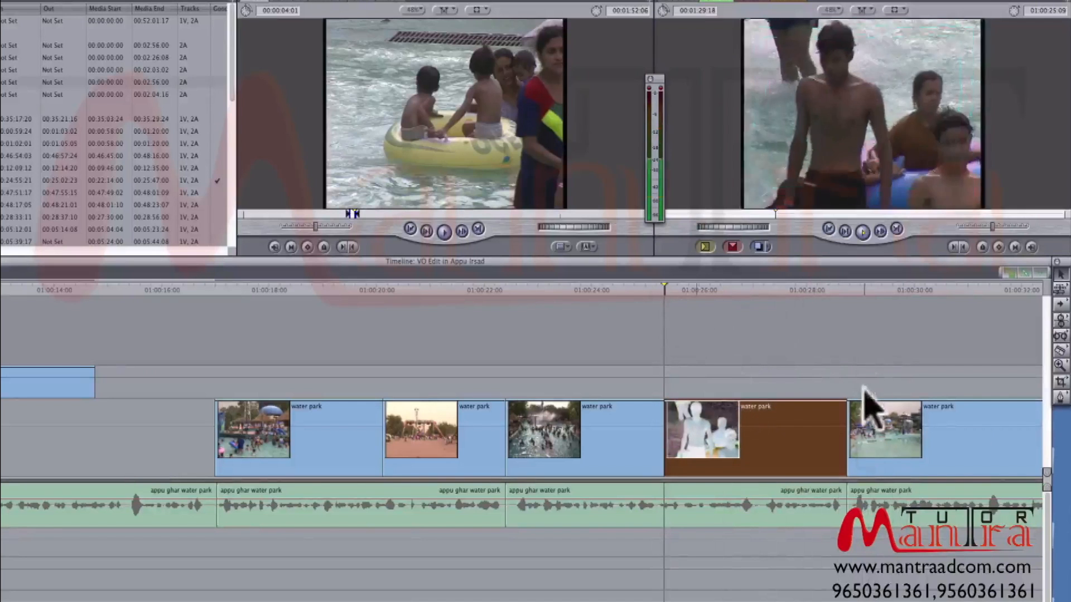
- Play the pool clip after the boys shot and replay its end up to the water slide clip
{"action": "left_click", "coordinate": [846, 289]}
{"action": "key", "text": "space"}
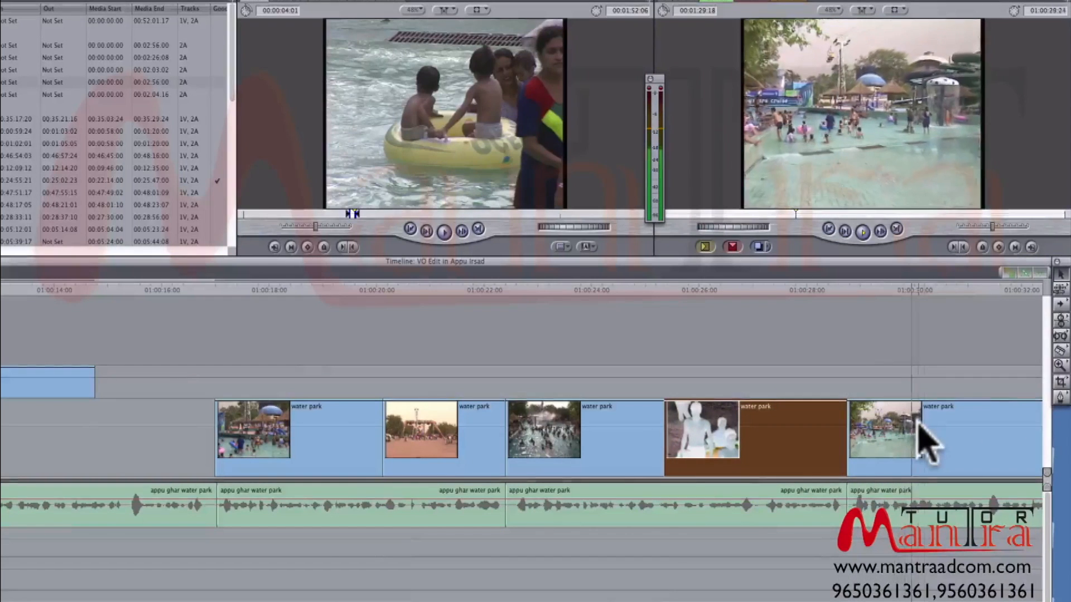
{"action": "key", "text": "super+minus"}
{"action": "key", "text": "super+equal"}
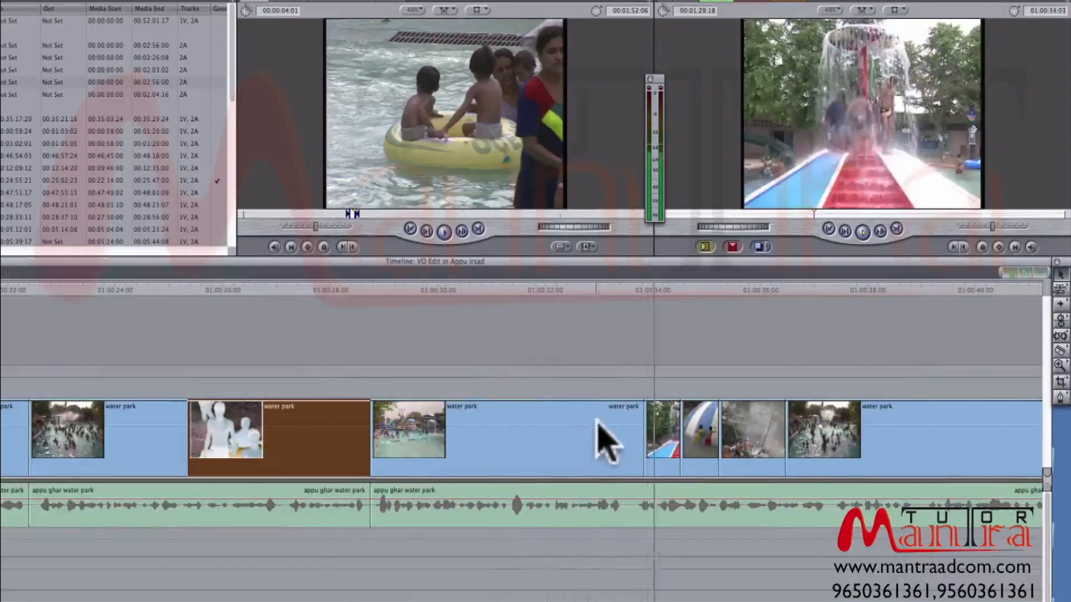
{"action": "left_click", "coordinate": [619, 290]}
{"action": "key", "text": "space"}
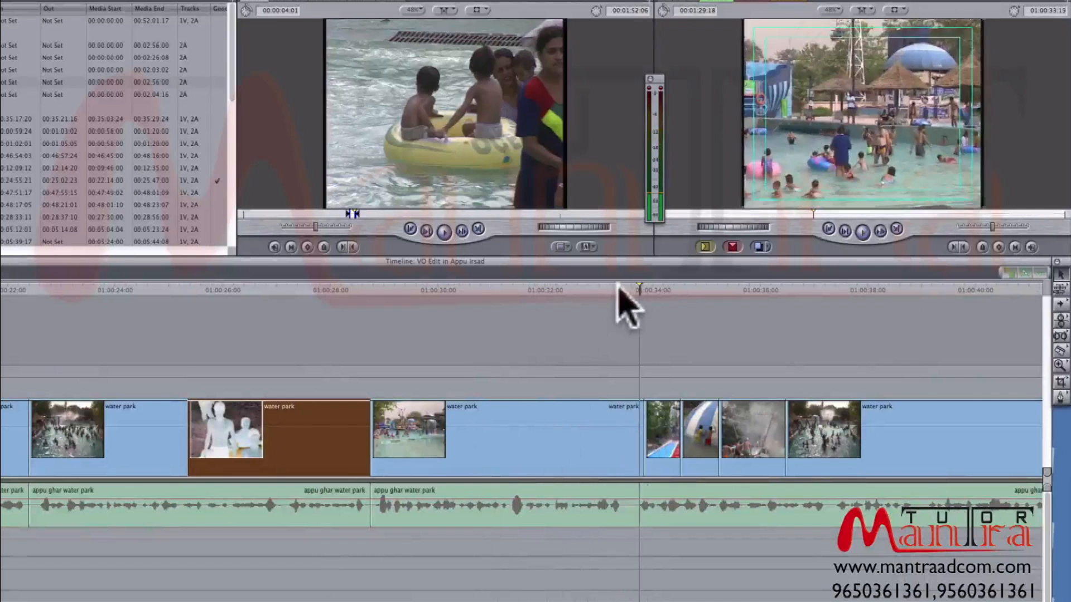
{"action": "left_click", "coordinate": [609, 288]}
{"action": "key", "text": "space"}
{"action": "key", "text": "space"}
- Shift the footage in the pool clip before the water slide by trimming, moving and extending it to refill its slot between the neighbouring clips
{"action": "left_click_drag", "start_coordinate": [371, 431], "coordinate": [501, 433]}
{"action": "left_click_drag", "start_coordinate": [543, 426], "coordinate": [416, 419]}
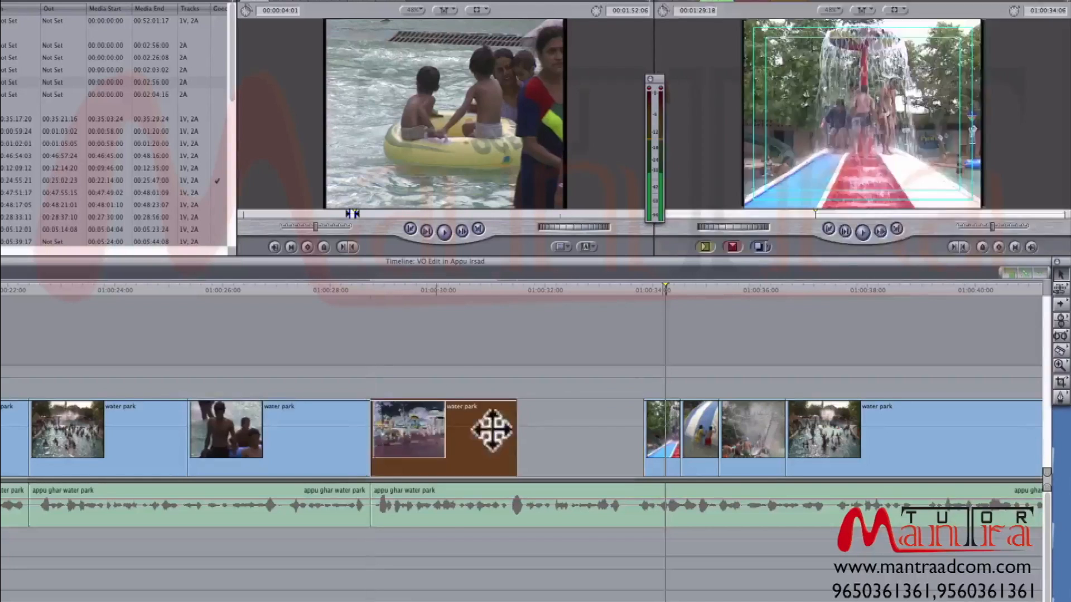
{"action": "left_click_drag", "start_coordinate": [520, 428], "coordinate": [591, 420]}
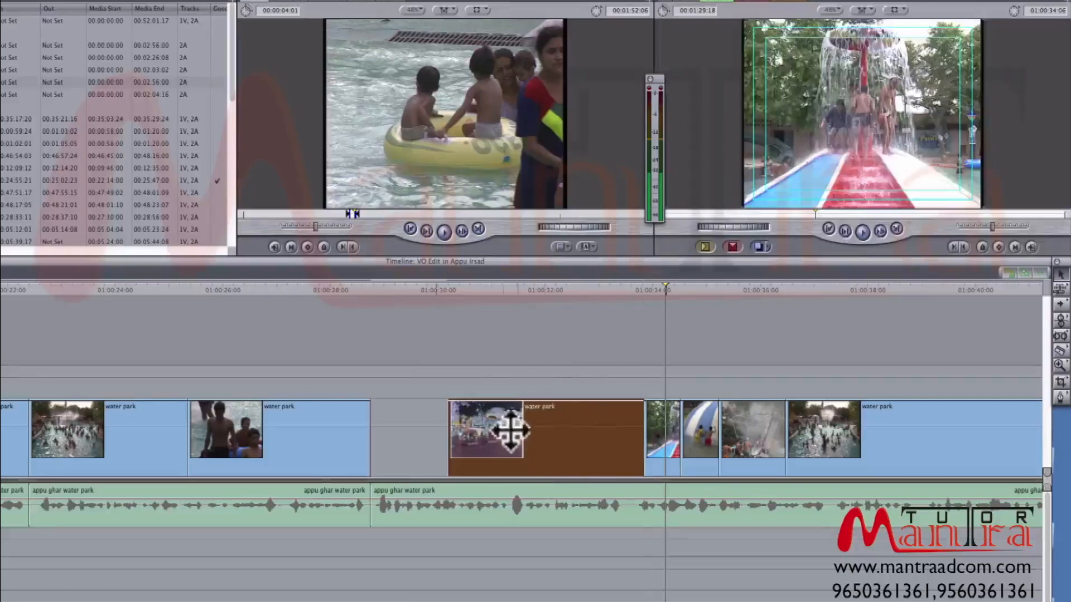
{"action": "left_click_drag", "start_coordinate": [449, 430], "coordinate": [371, 430]}
- Play back from the refilled pool clip through the slide shots, then scrub over the start of the next crowded pool clip
{"action": "left_click", "coordinate": [366, 289]}
{"action": "key", "text": "space"}
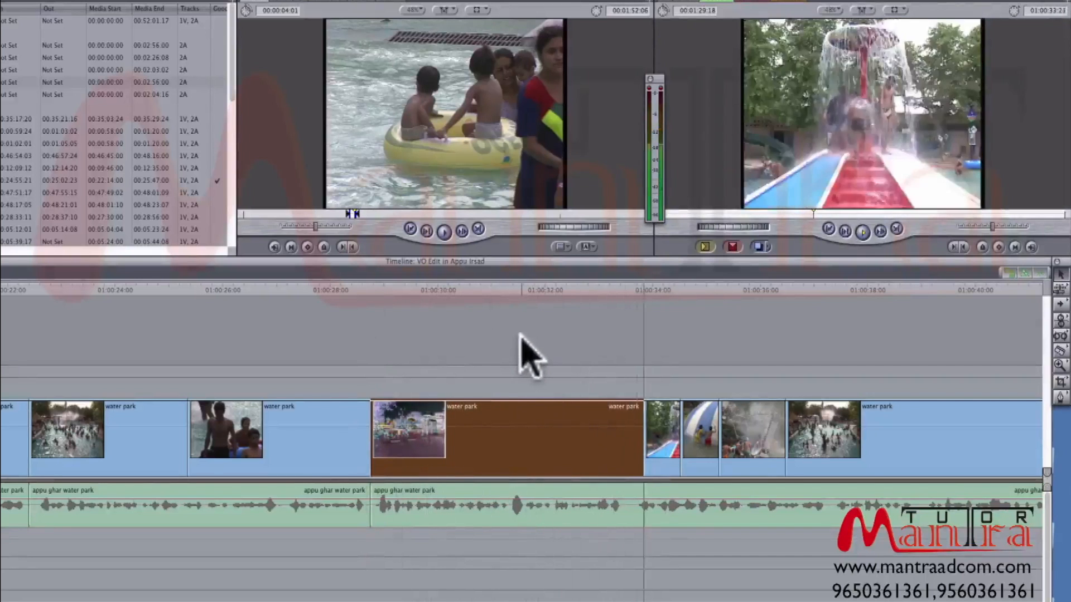
{"action": "key", "text": "space"}
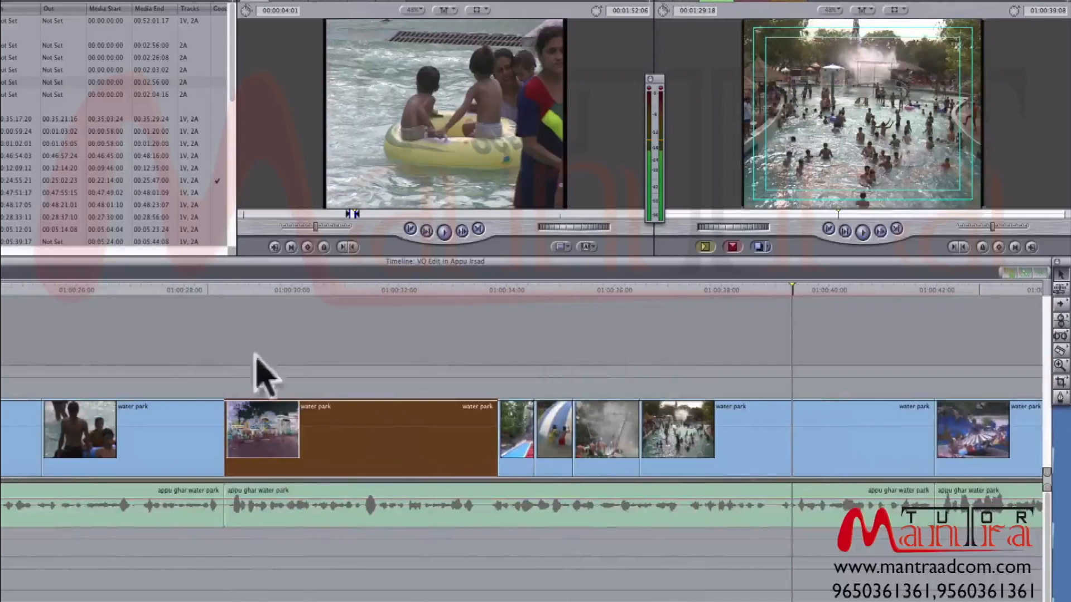
{"action": "left_click", "coordinate": [679, 290]}
{"action": "left_click_drag", "start_coordinate": [636, 297], "coordinate": [663, 303]}
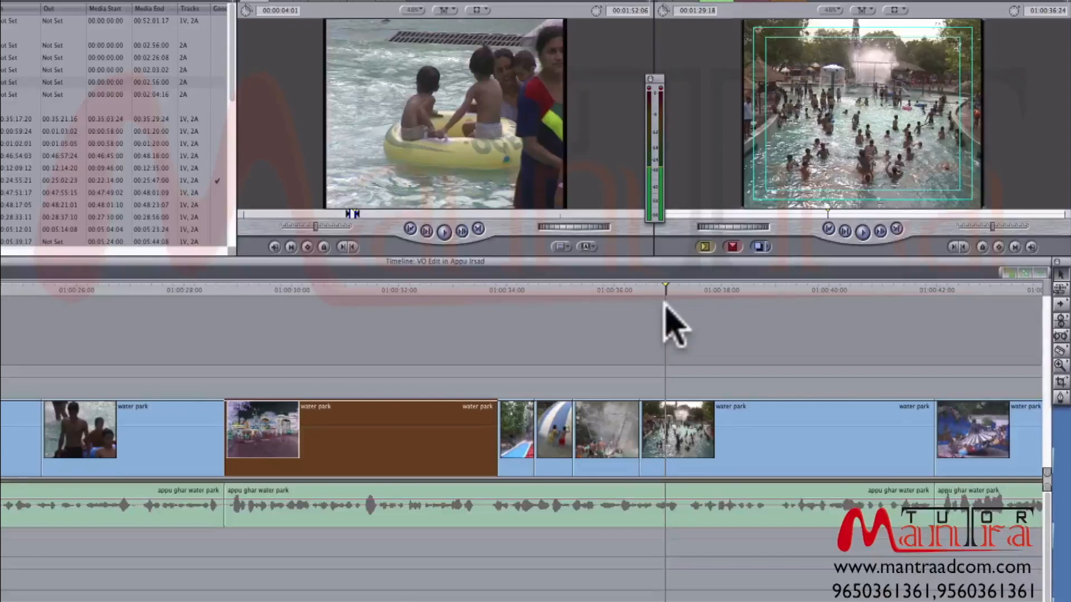
- Play the crowded pool clip into the spinning ride and replay the ride clip from about 01:00:42:00 against the voice-over
{"action": "key", "text": "super+minus"}
{"action": "key", "text": "space"}
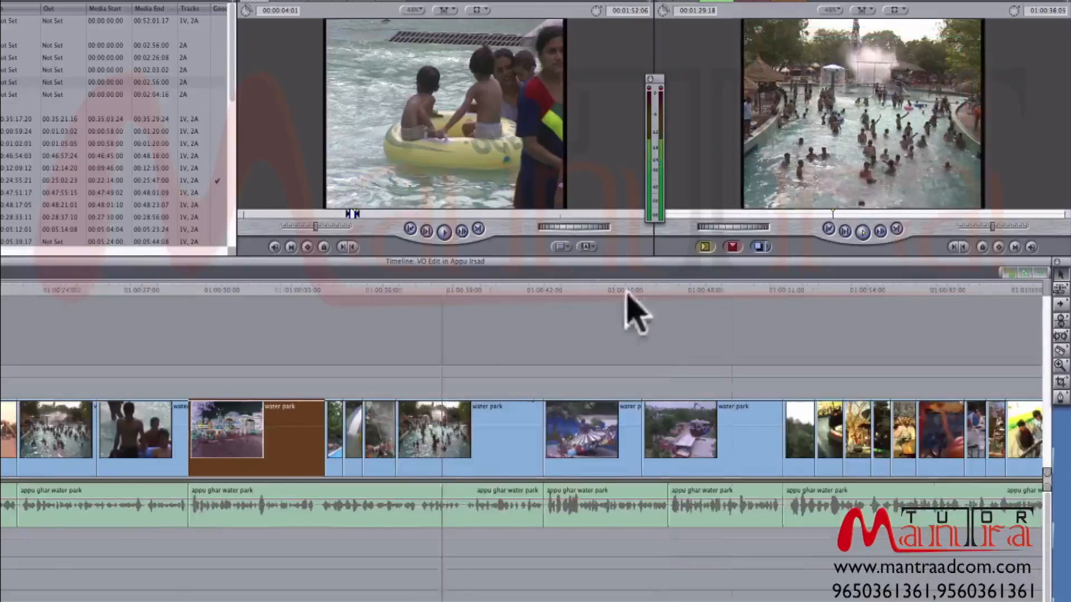
{"action": "key", "text": "space"}
{"action": "key", "text": "space"}
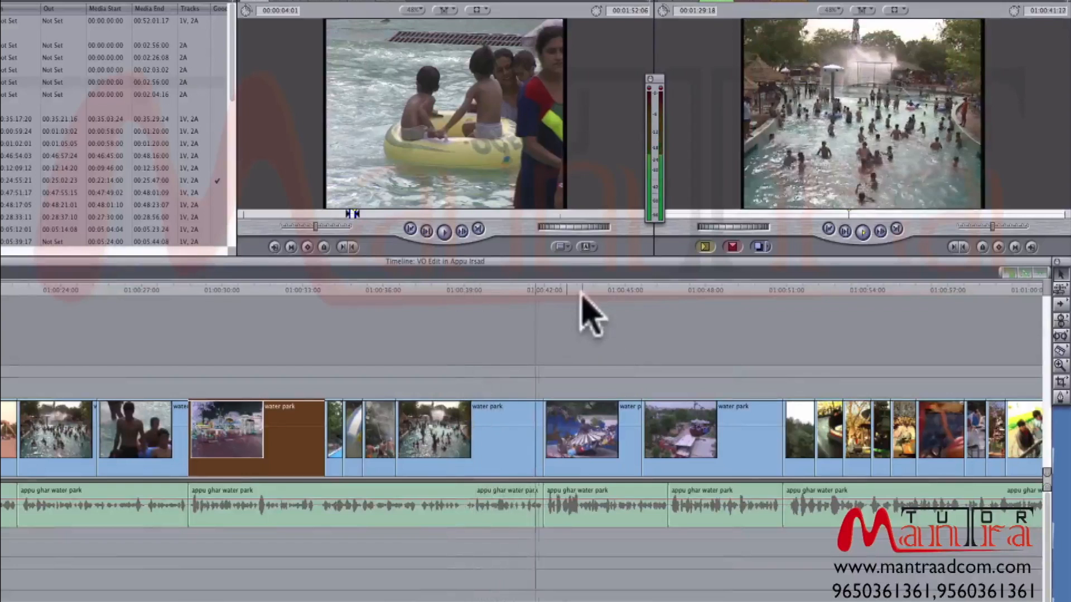
{"action": "key", "text": "space"}
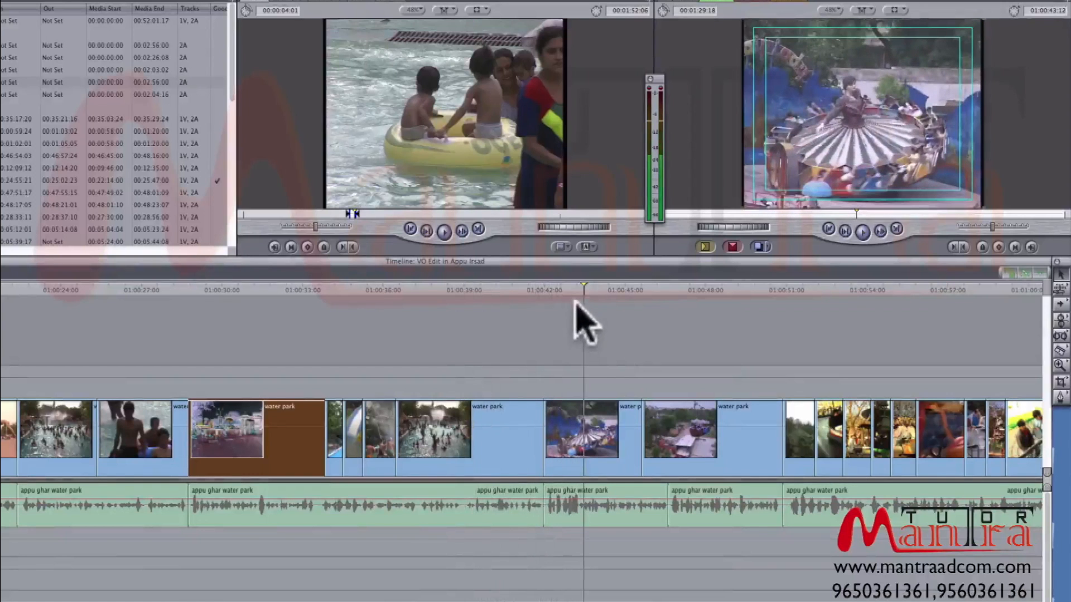
{"action": "left_click", "coordinate": [547, 287]}
{"action": "key", "text": "space"}
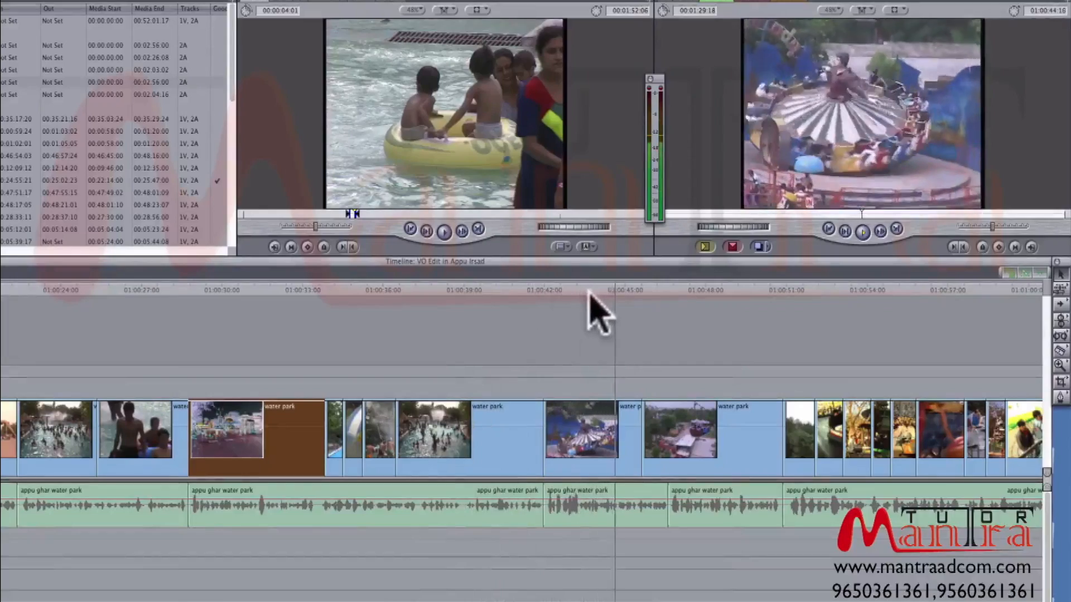
{"action": "key", "text": "space"}
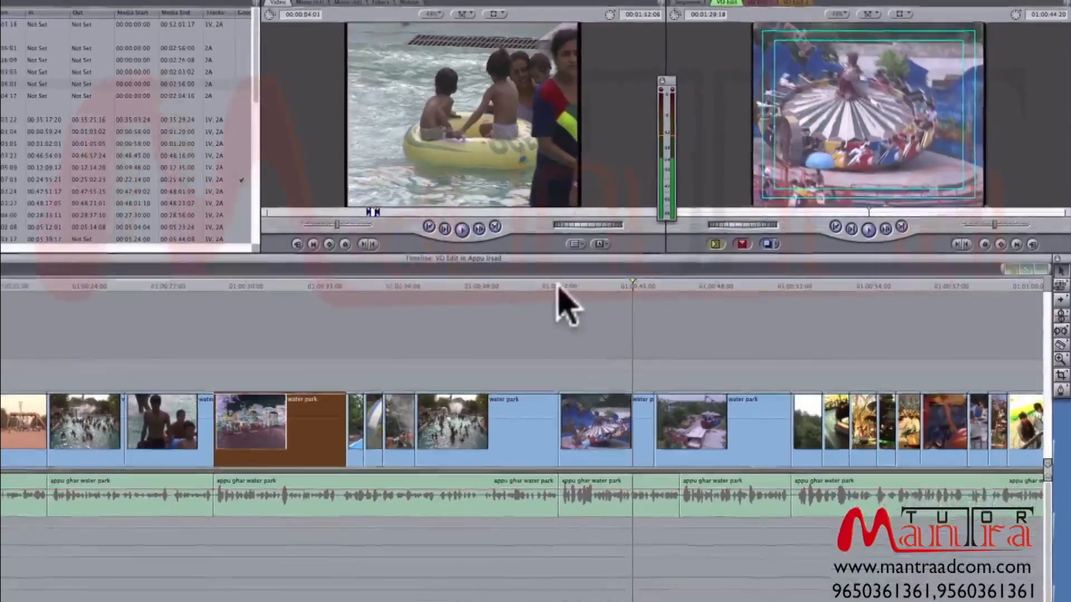
{"action": "left_click", "coordinate": [542, 288]}
{"action": "key", "text": "space"}
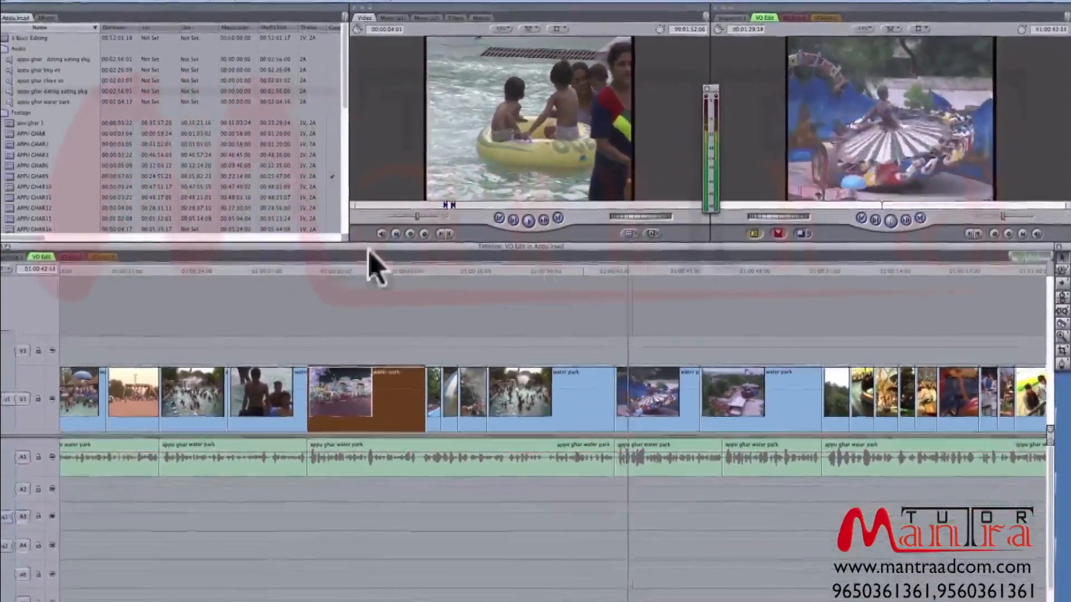
- Open APPU GHAR42 in the Viewer, cue it near its In point, and replace the spinning ride clip on V1 with it
{"action": "double_click", "coordinate": [4, 210]}
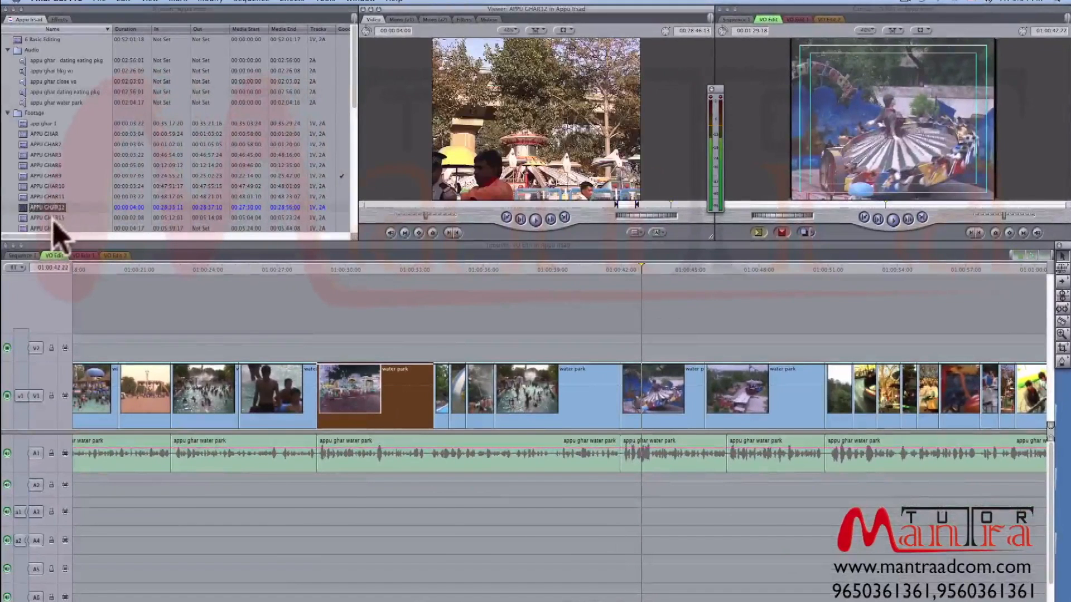
{"action": "double_click", "coordinate": [51, 218]}
{"action": "scroll", "coordinate": [50, 217], "scroll_direction": "down", "scroll_amount": 5}
{"action": "double_click", "coordinate": [43, 189]}
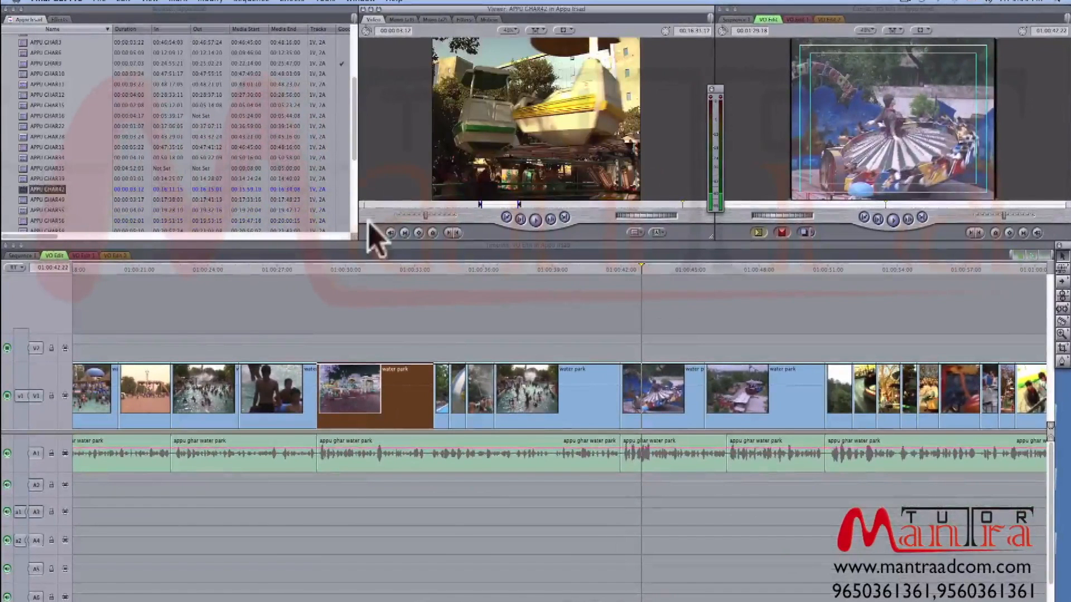
{"action": "mouse_move", "coordinate": [484, 205]}
{"action": "left_mouse_down"}
{"action": "mouse_move", "coordinate": [507, 204]}
{"action": "mouse_move", "coordinate": [482, 205]}
{"action": "left_mouse_up"}
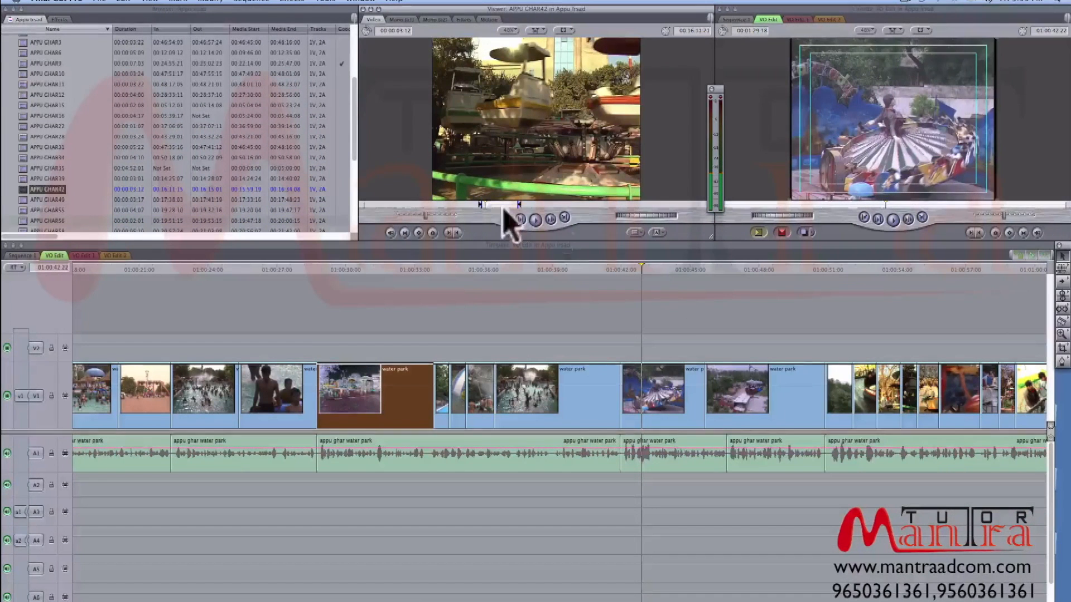
{"action": "left_click", "coordinate": [781, 233]}
- Play the sequence from the new APPU GHAR42 clip and replay the short ride shots around 01:00:54:00
{"action": "left_click_drag", "start_coordinate": [639, 269], "coordinate": [623, 268]}
{"action": "key", "text": "space"}
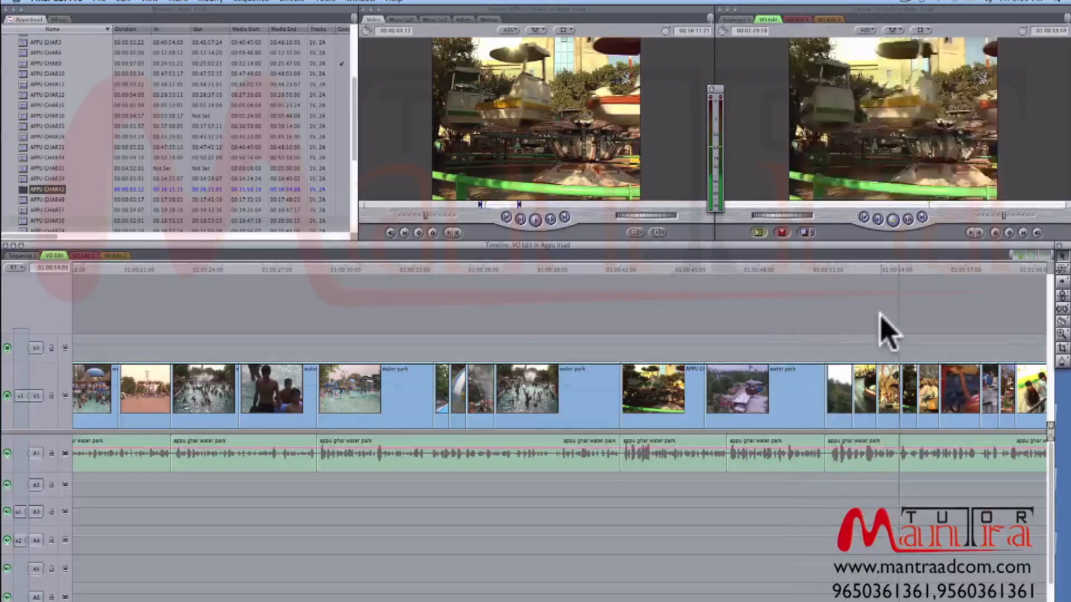
{"action": "left_click", "coordinate": [880, 268]}
{"action": "key", "text": "space"}
{"action": "key", "text": "space"}
{"action": "key", "text": "super+equal"}
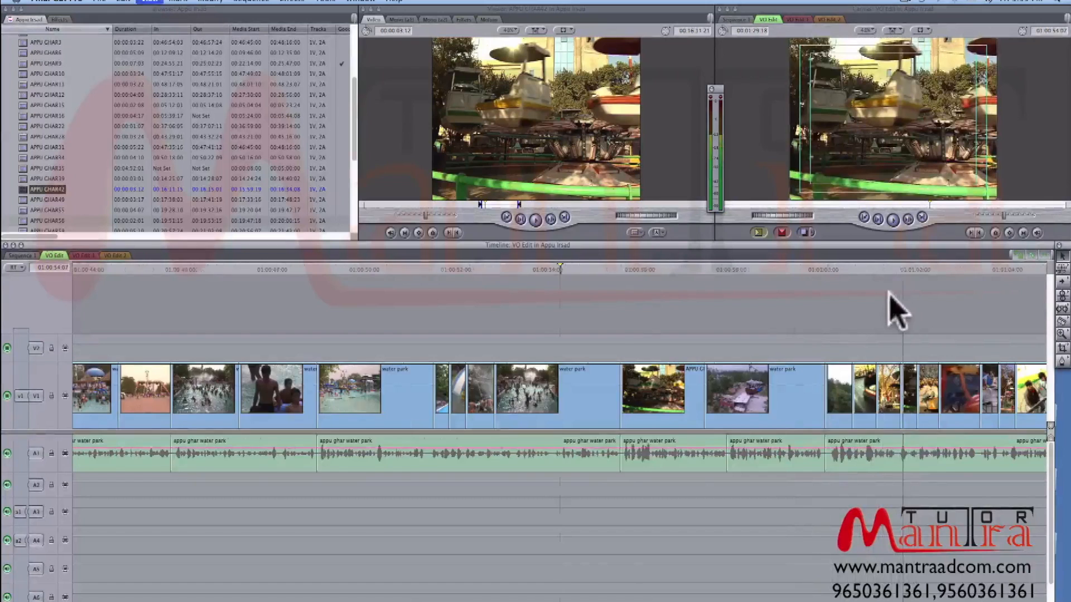
- Cue the playhead at the start of the APPU GHAR56 clip and play the short ride shots from there
{"action": "key", "text": "super+equal"}
{"action": "left_click_drag", "start_coordinate": [416, 268], "coordinate": [425, 291]}
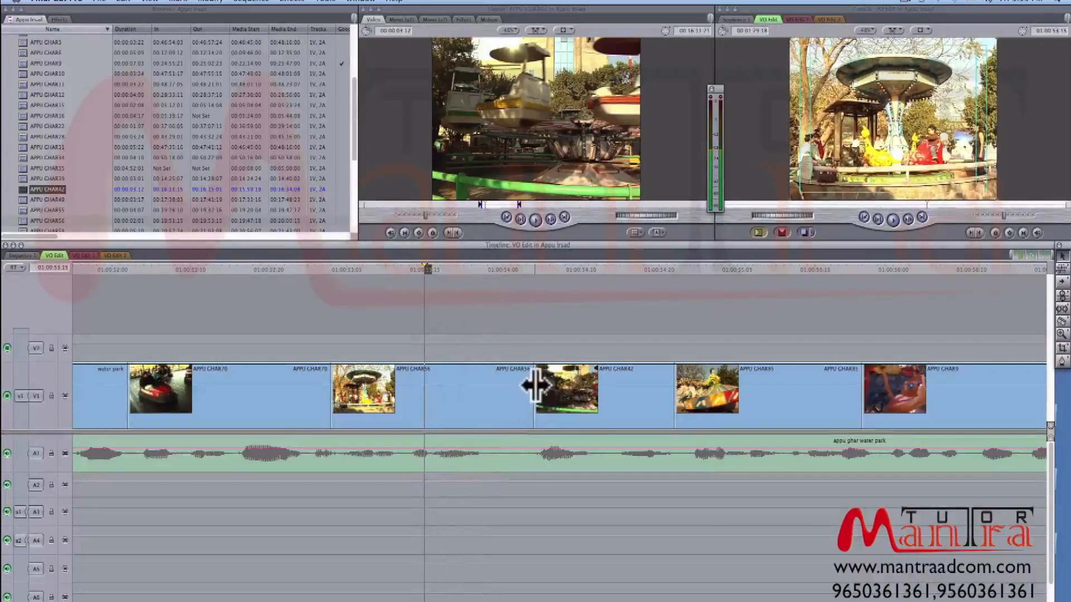
{"action": "left_click_drag", "start_coordinate": [531, 385], "coordinate": [335, 317]}
{"action": "left_click", "coordinate": [331, 270]}
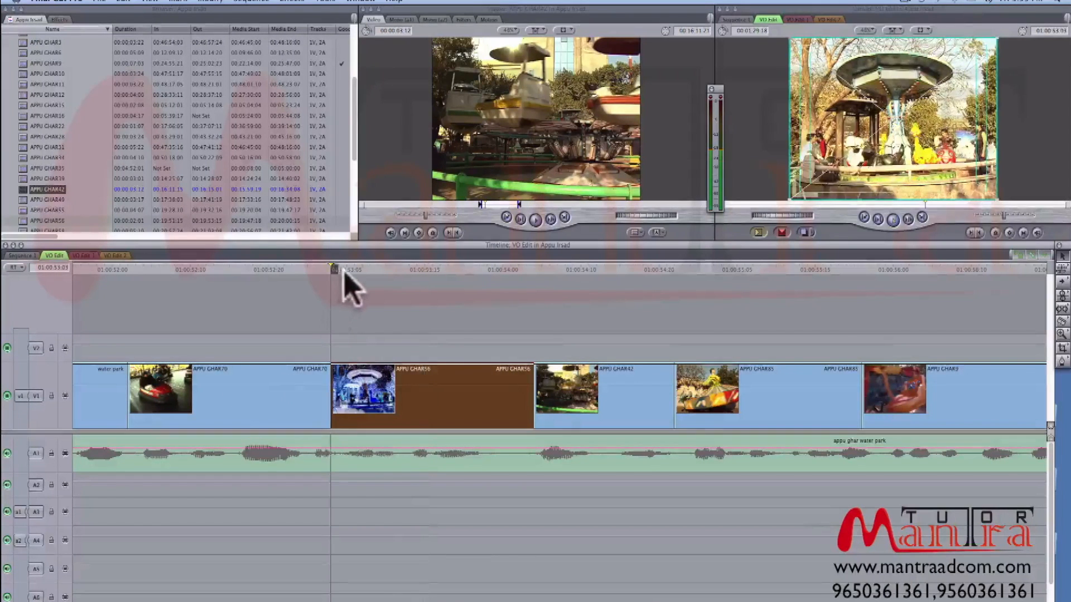
{"action": "key", "text": "space"}
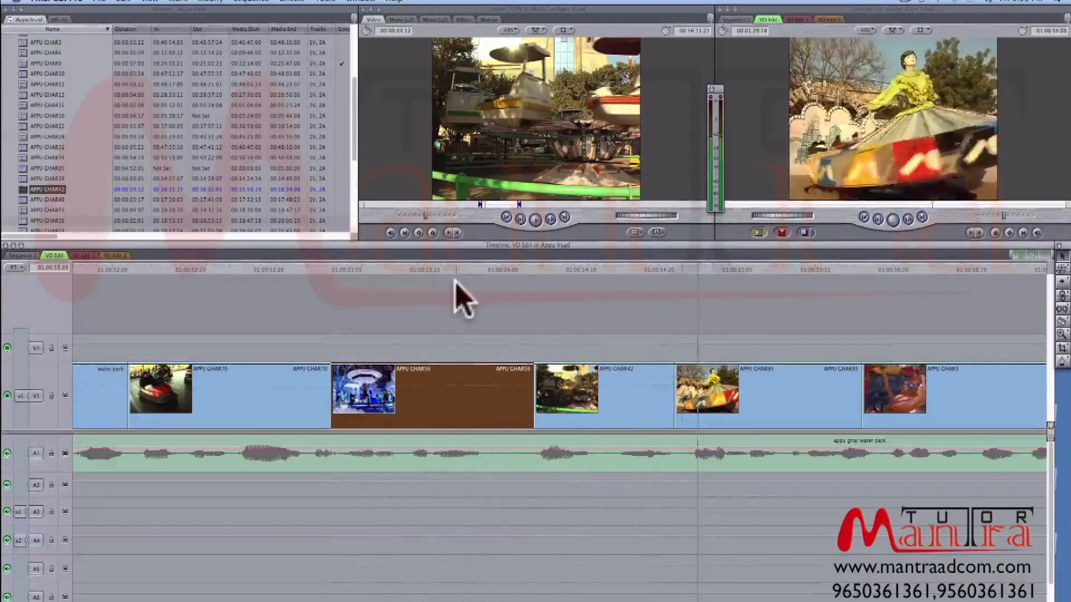
- Scrub the yellow-figure ride clip after APPU GHAR42 and play on through the APPU GHAR9 clip
{"action": "left_click", "coordinate": [689, 269]}
{"action": "left_click_drag", "start_coordinate": [686, 268], "coordinate": [783, 298]}
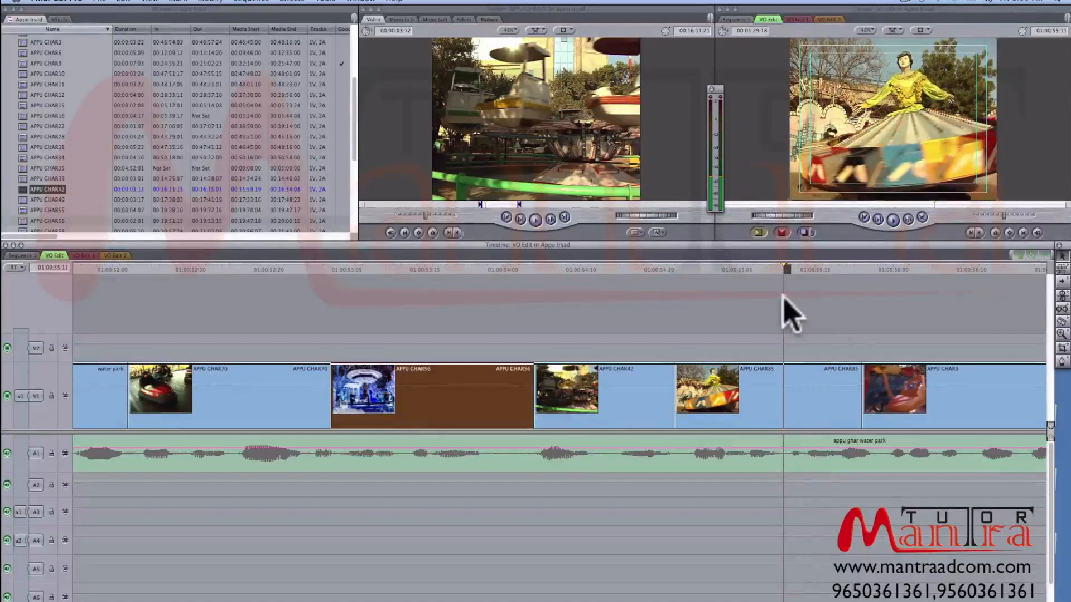
{"action": "key", "text": "space"}
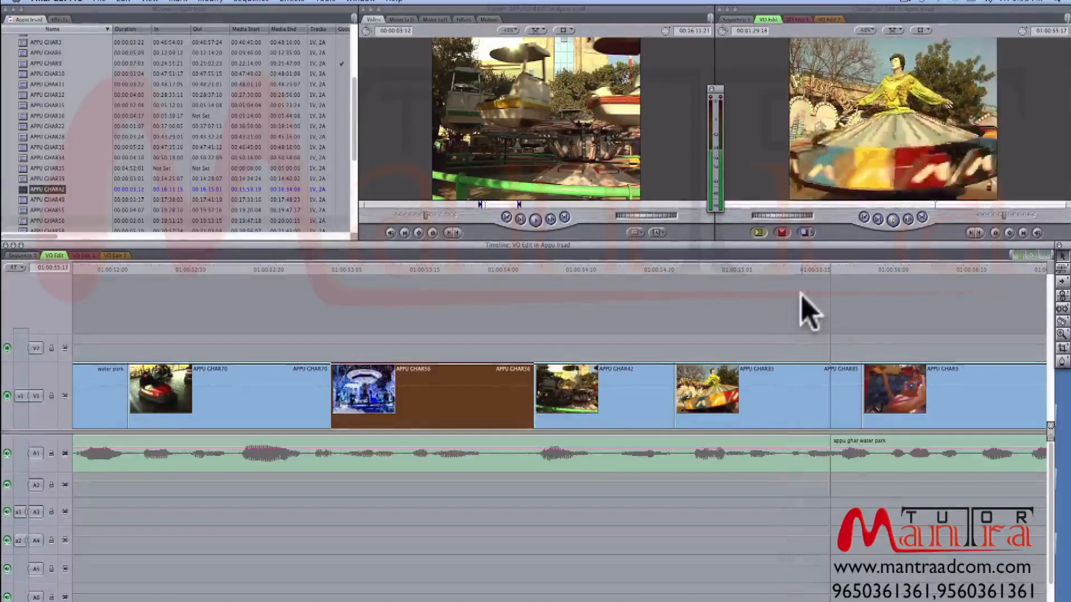
{"action": "key", "text": "space"}
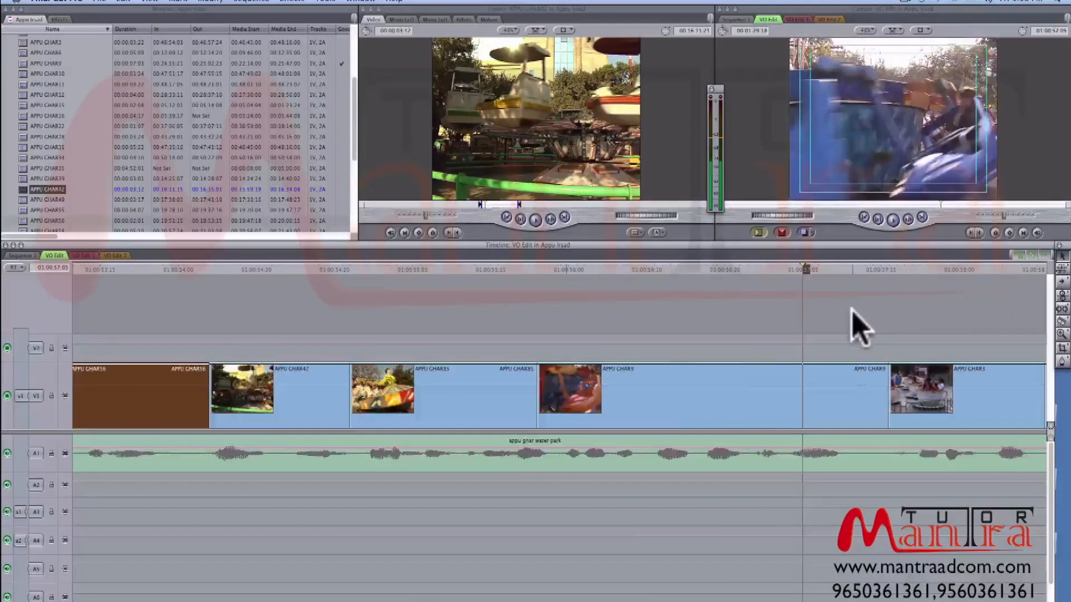
{"action": "key", "text": "super+minus"}
{"action": "key", "text": "space"}
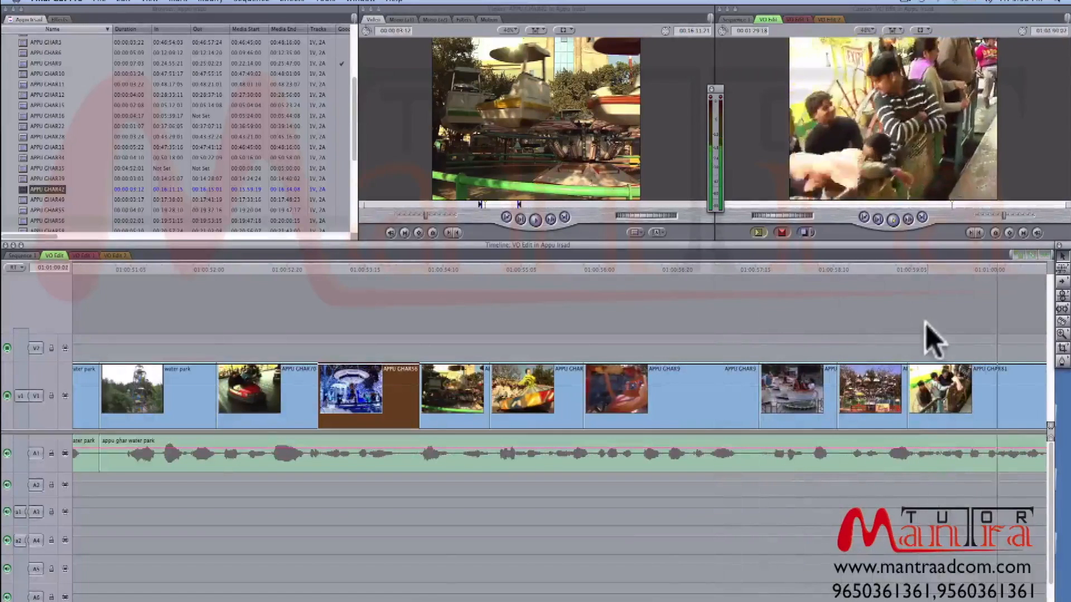
- Play the following crowd and ride shots through the long APPU GHAR83 clip to about 01:01:10:05
{"action": "key", "text": "super+minus"}
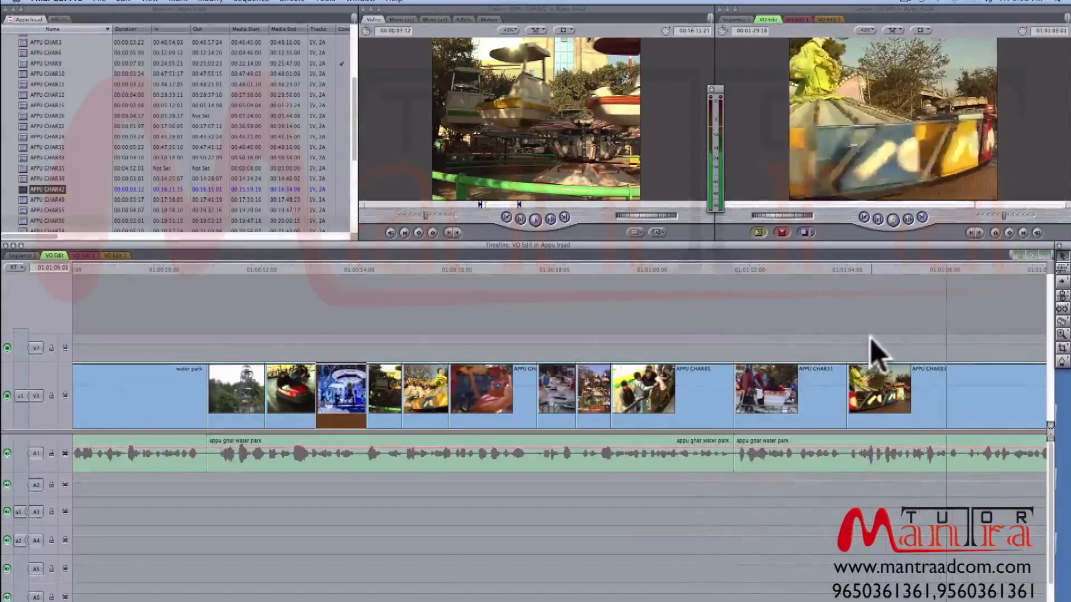
{"action": "key", "text": "super+minus"}
{"action": "left_click_drag", "start_coordinate": [693, 272], "coordinate": [726, 273]}
{"action": "key", "text": "space"}
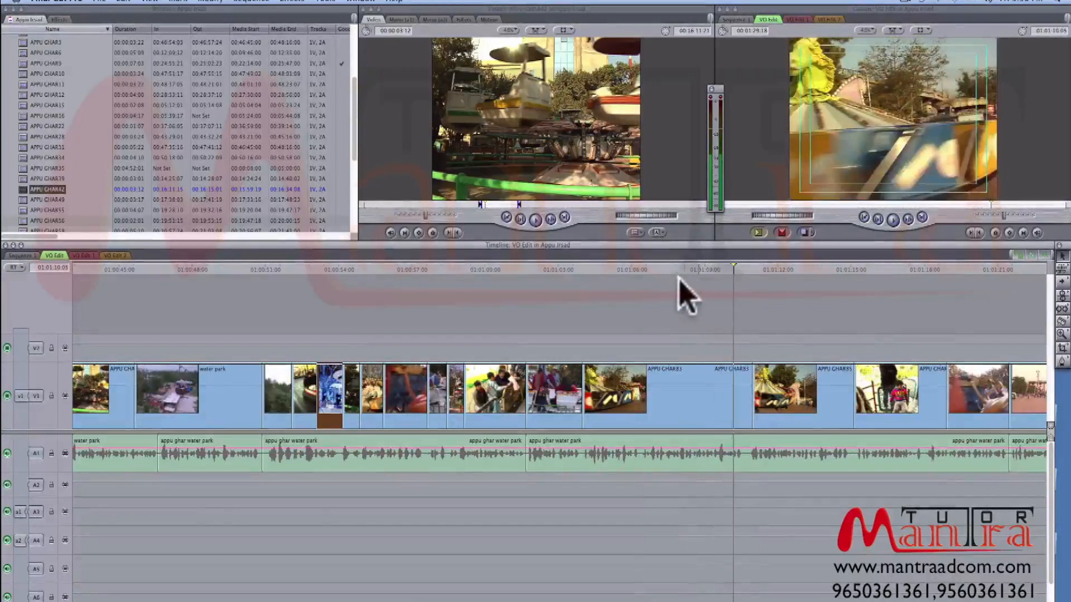
- Cue the sequence at 01:01:04:00, open the APPU GHAR83 clip in the Viewer and scrub through its footage
{"action": "left_click", "coordinate": [581, 267]}
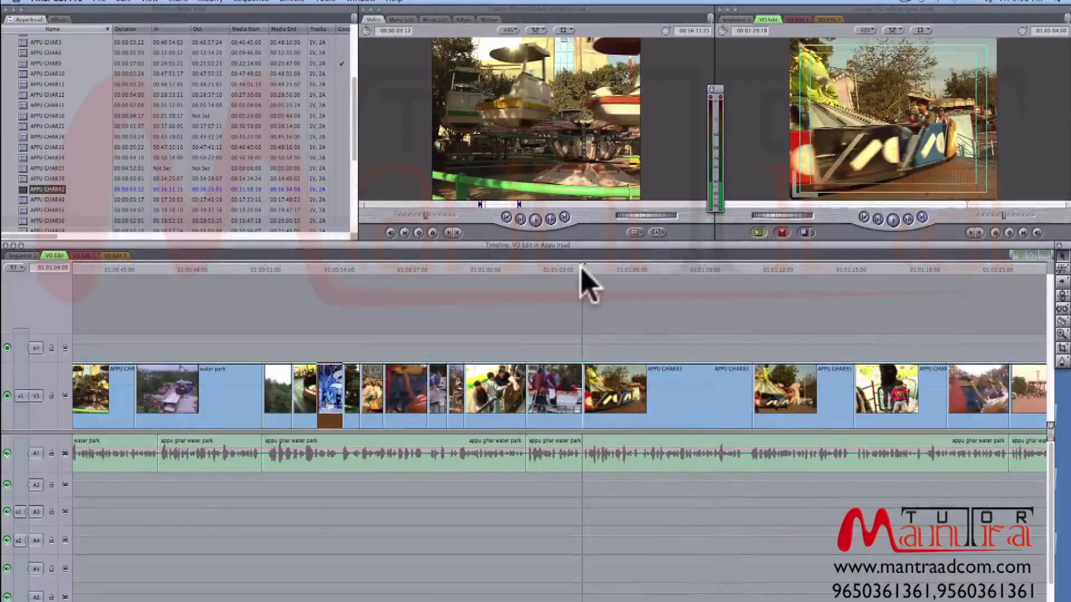
{"action": "left_click", "coordinate": [629, 398]}
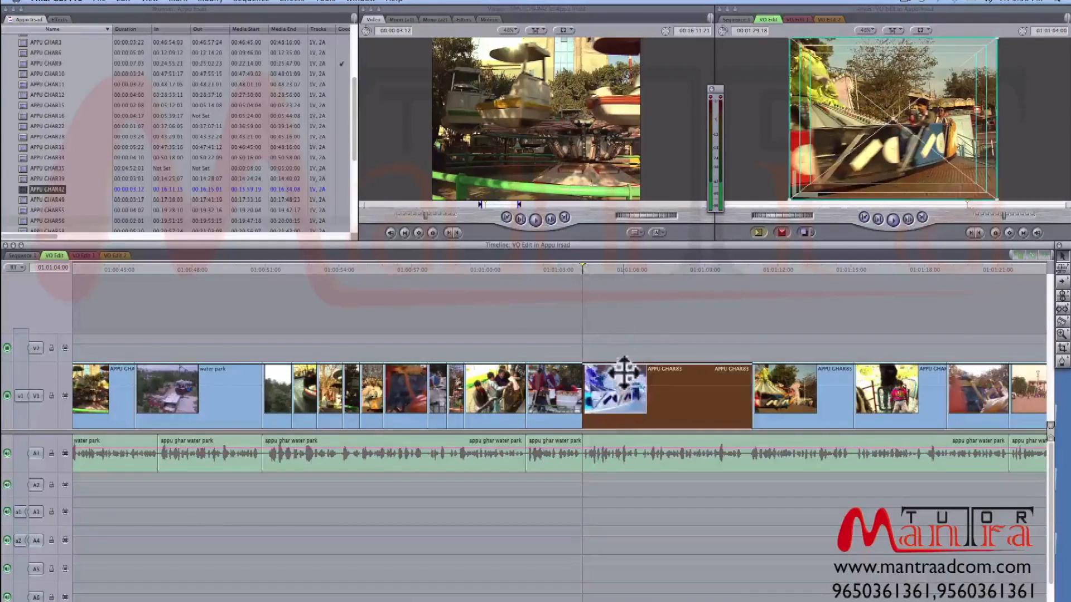
{"action": "double_click", "coordinate": [622, 379]}
{"action": "left_click_drag", "start_coordinate": [387, 205], "coordinate": [657, 207]}
{"action": "left_click", "coordinate": [663, 392]}
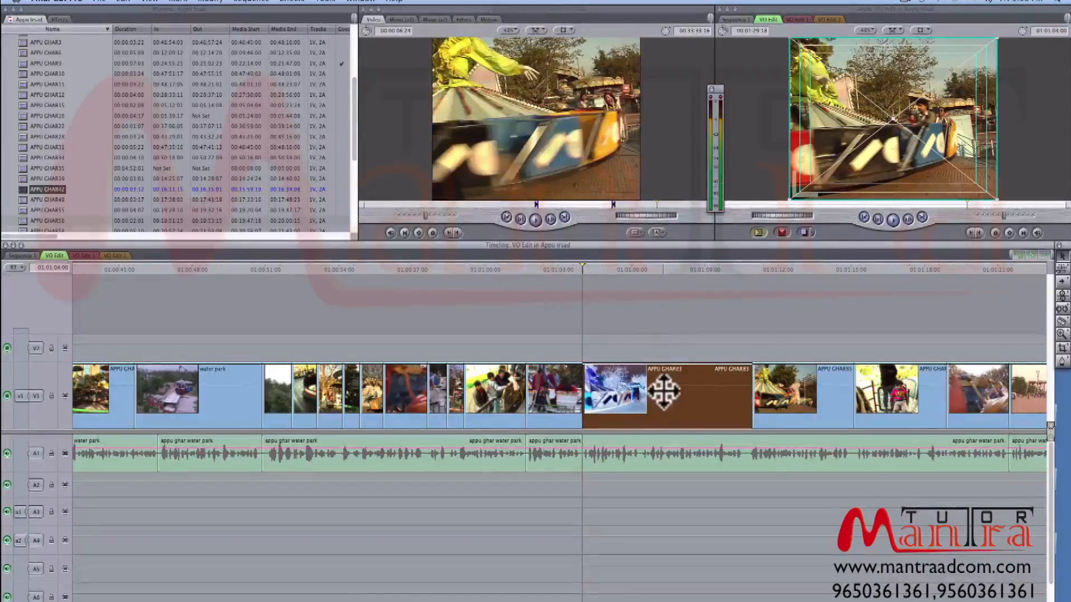
{"action": "key", "text": "shift+f"}
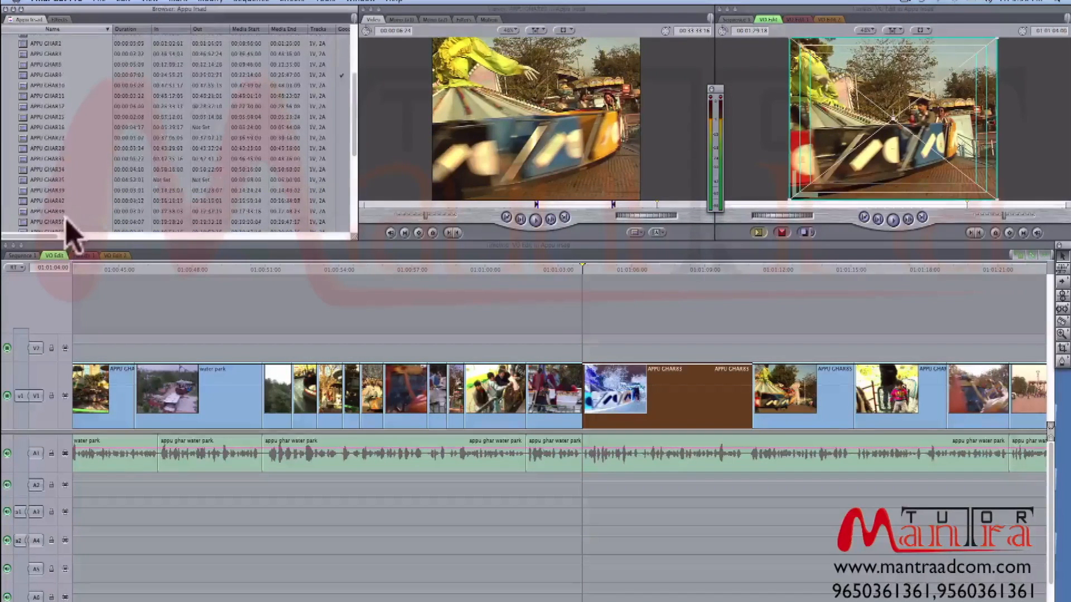
- Preview nearby source clips such as APPU GHAR81, APPU GHAR83, APPU GHAR86 and APPU GHAR88, ending with APPU GHAR85 open
{"action": "double_click", "coordinate": [48, 218]}
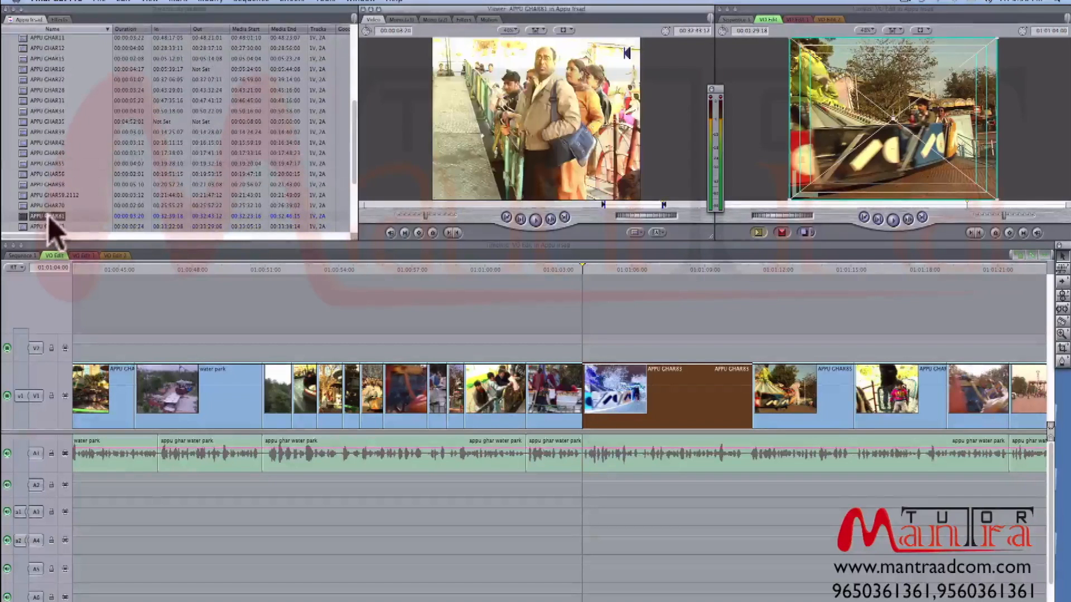
{"action": "double_click", "coordinate": [40, 227]}
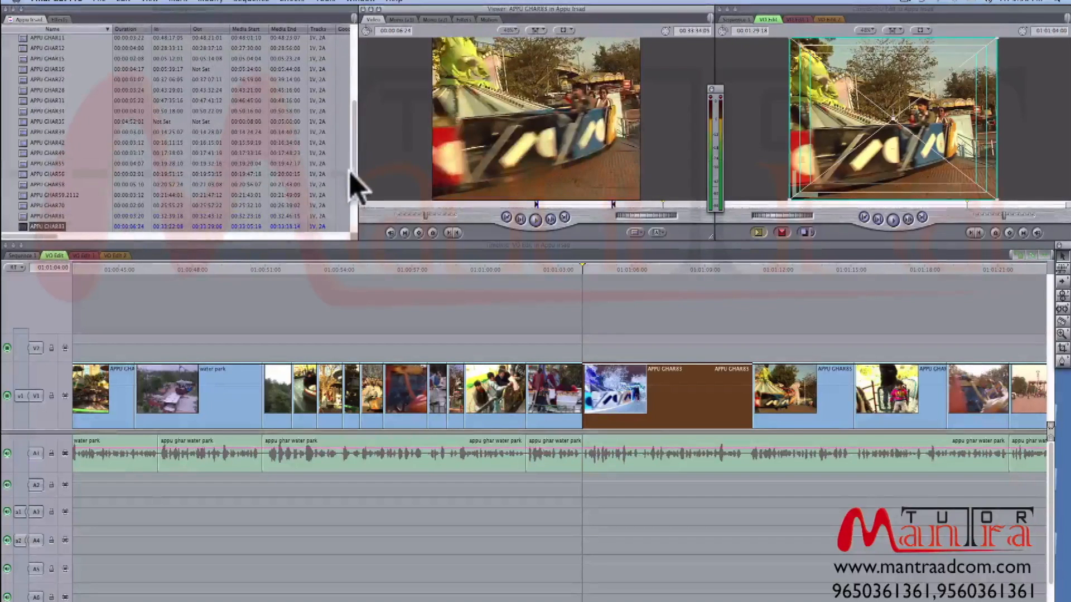
{"action": "left_click_drag", "start_coordinate": [353, 166], "coordinate": [353, 177]}
{"action": "double_click", "coordinate": [29, 210]}
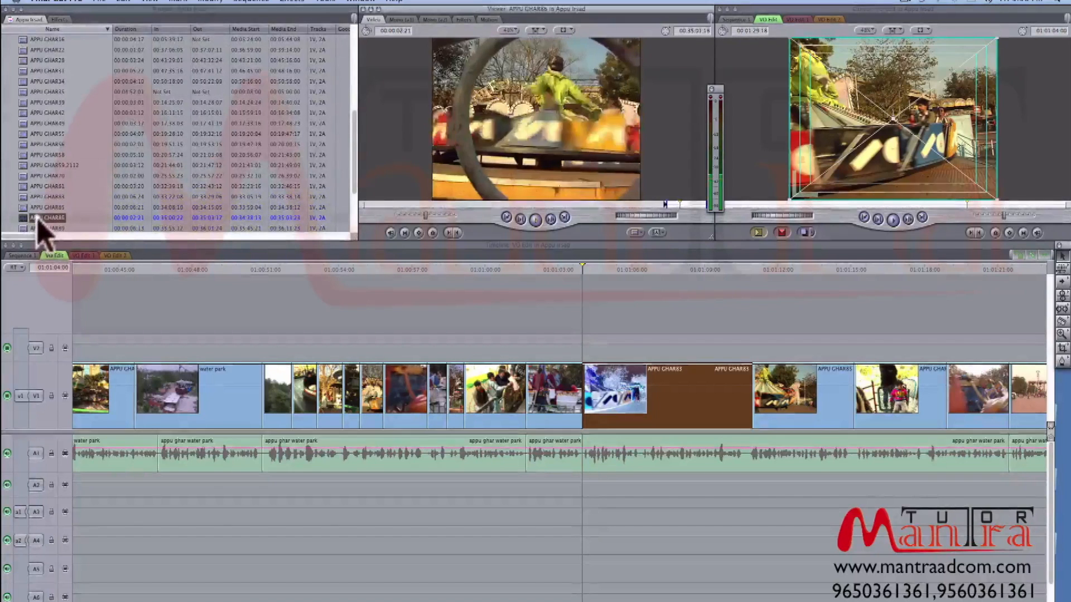
{"action": "double_click", "coordinate": [43, 228]}
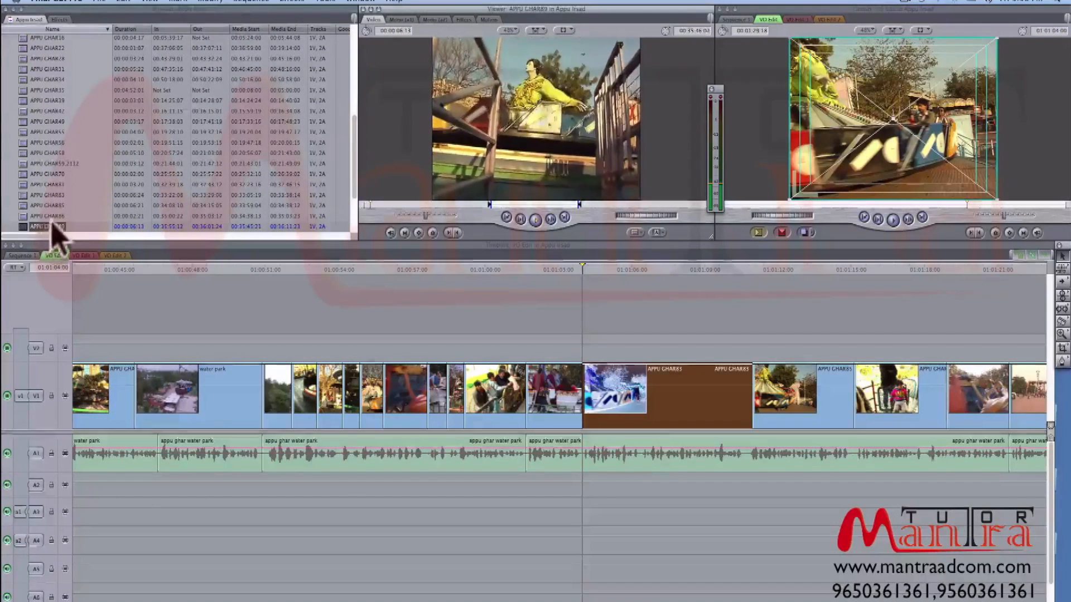
{"action": "double_click", "coordinate": [45, 206]}
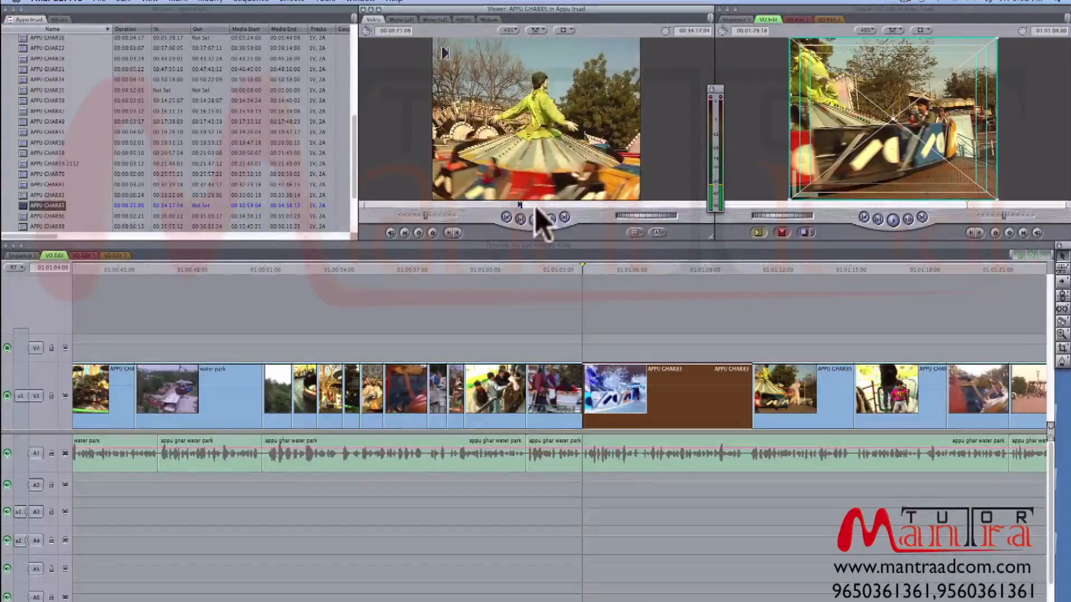
- Mark a short section of APPU GHAR85, place it on V2 over the start of APPU GHAR83 and play it
{"action": "key", "text": "o"}
{"action": "left_click_drag", "start_coordinate": [563, 167], "coordinate": [635, 351]}
{"action": "key", "text": "space"}
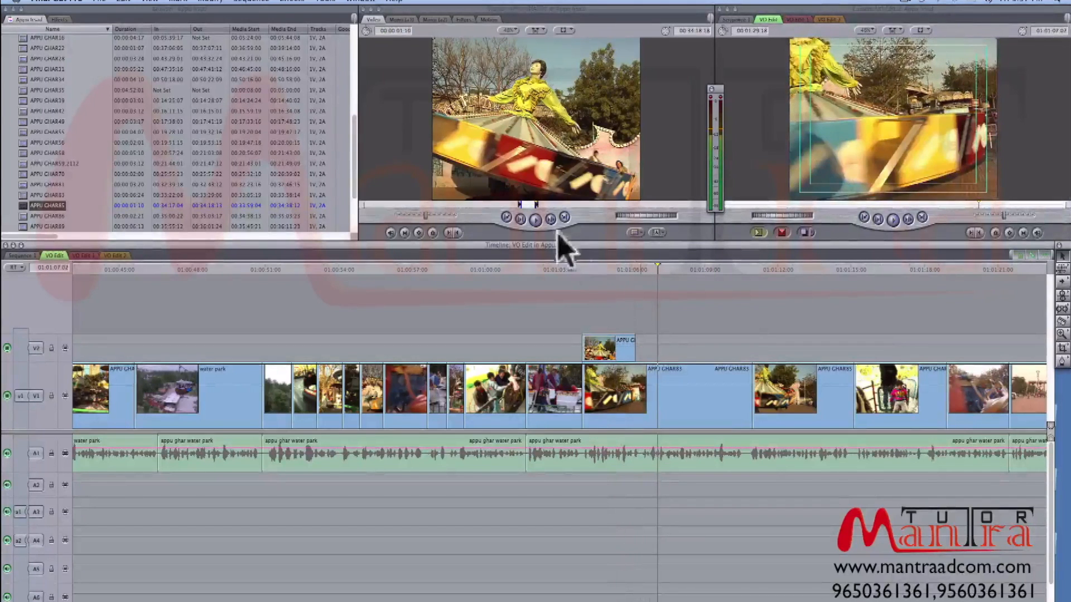
- Mark another section of APPU GHAR85 about 2:23 long and place it on V2 directly after the first one
{"action": "left_click_drag", "start_coordinate": [549, 206], "coordinate": [568, 205]}
{"action": "key", "text": "i"}
{"action": "key", "text": "space"}
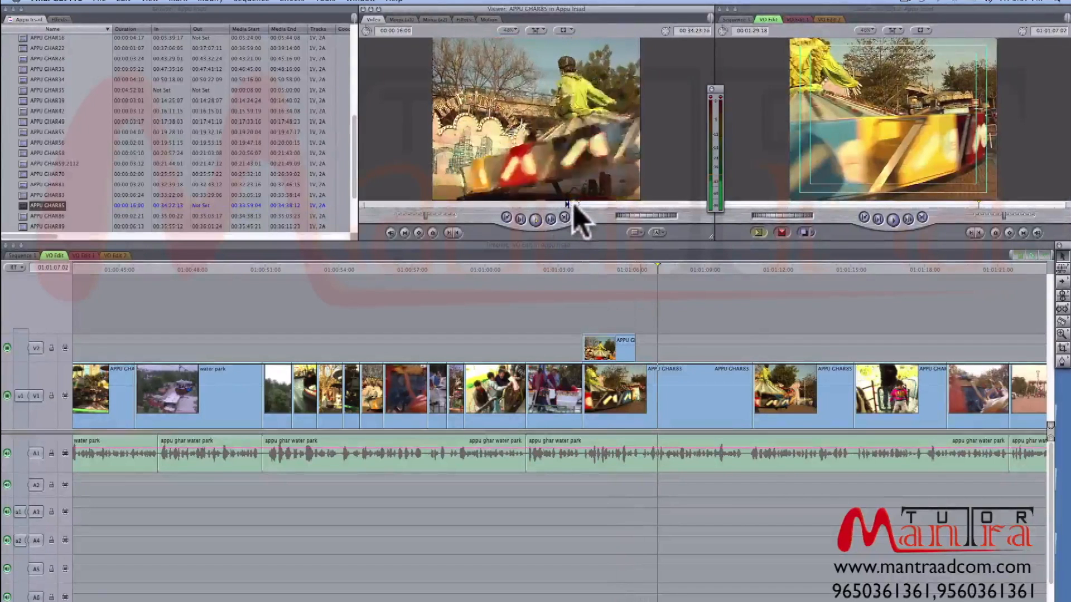
{"action": "key", "text": "o"}
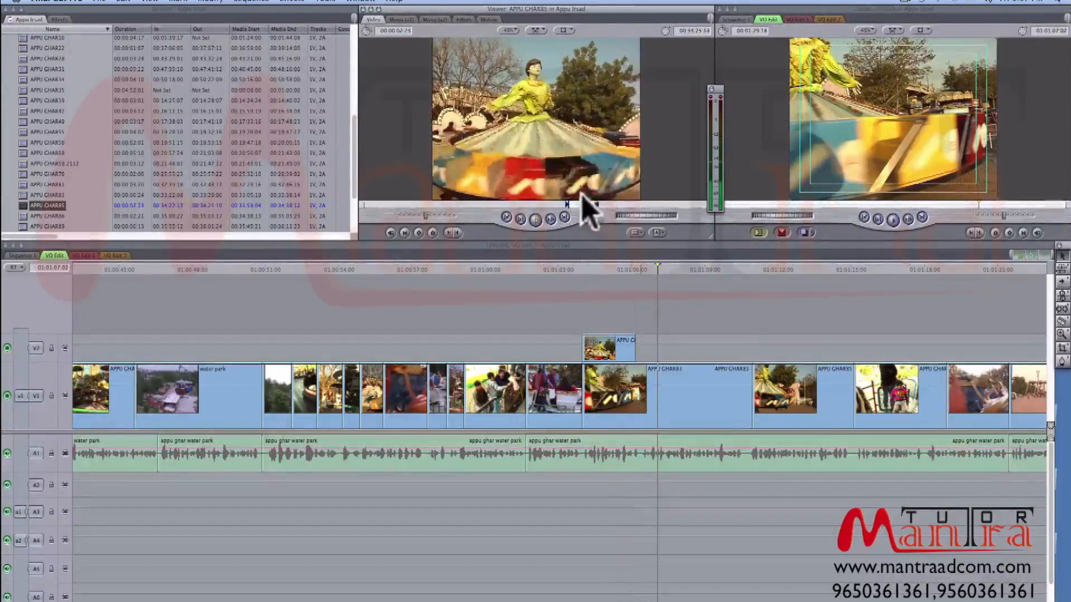
{"action": "left_click_drag", "start_coordinate": [623, 187], "coordinate": [645, 349]}
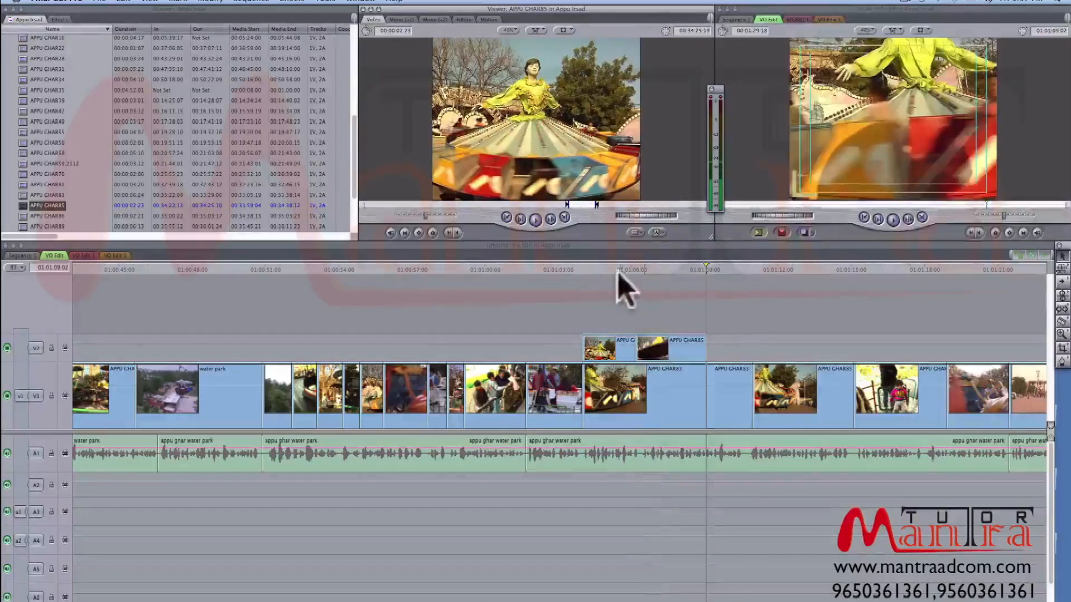
- Replay the two V2 clips, delete the first and move the second back to start at 01:01:04:00
{"action": "left_click", "coordinate": [609, 267]}
{"action": "key", "text": "space"}
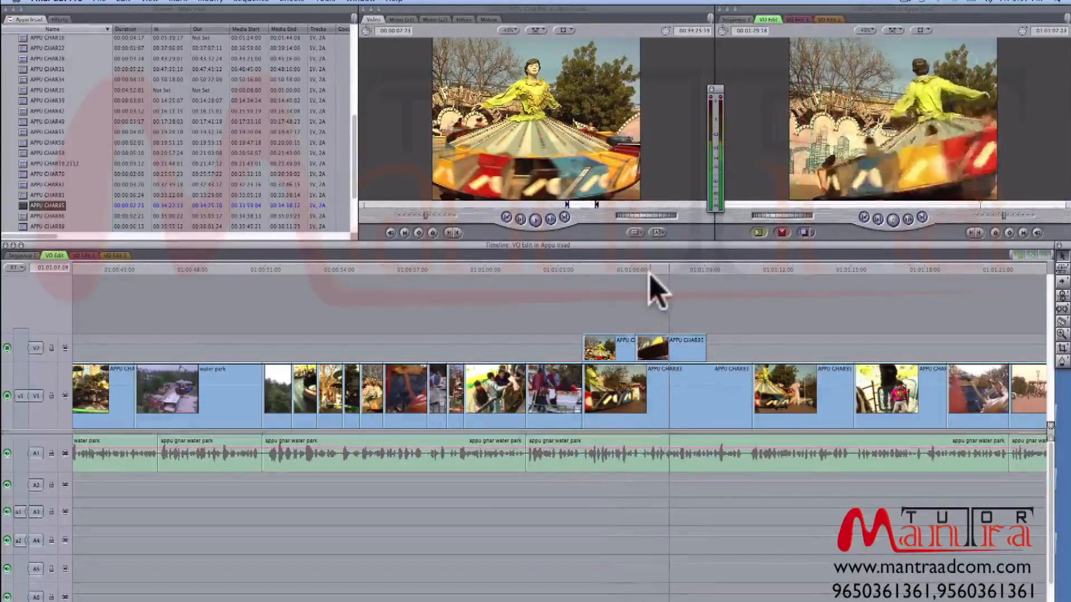
{"action": "left_click", "coordinate": [608, 270]}
{"action": "left_click", "coordinate": [605, 343]}
{"action": "key", "text": "Delete"}
{"action": "left_click_drag", "start_coordinate": [656, 343], "coordinate": [604, 341]}
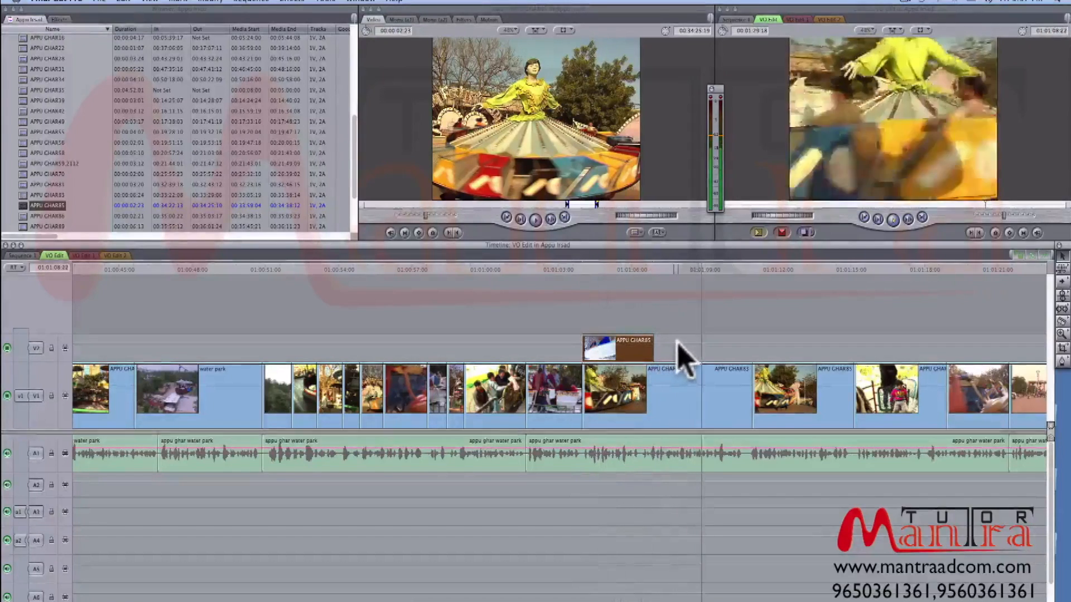
- Play past the moved V2 clip and trim the start of APPU GHAR83 on V1 to that clip's end
{"action": "key", "text": "space"}
{"action": "mouse_move", "coordinate": [714, 269]}
{"action": "left_mouse_down"}
{"action": "mouse_move", "coordinate": [704, 272]}
{"action": "mouse_move", "coordinate": [725, 275]}
{"action": "mouse_move", "coordinate": [715, 274]}
{"action": "left_mouse_up"}
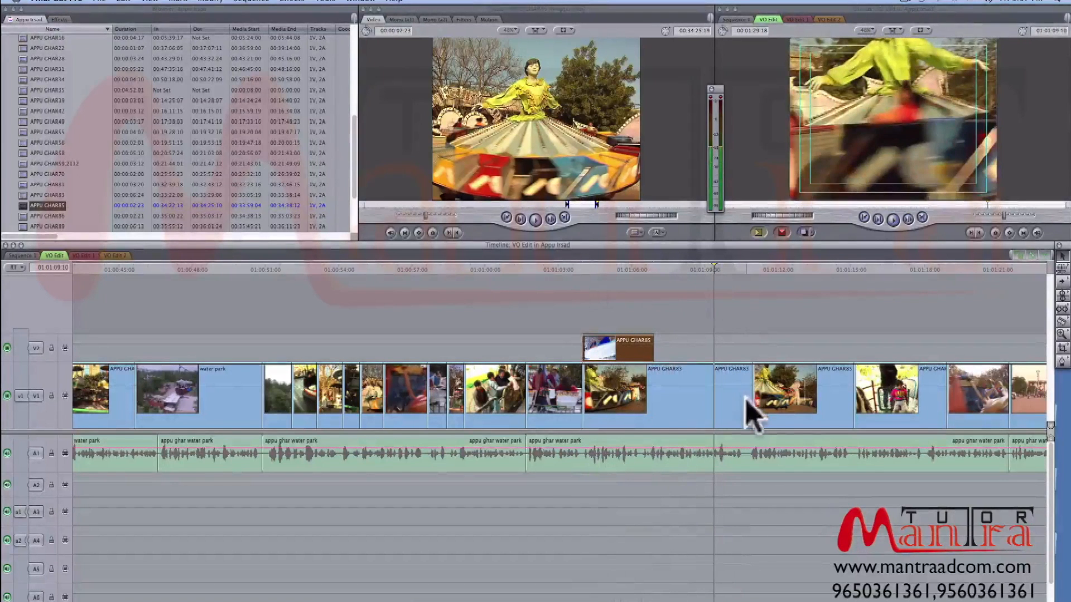
{"action": "left_click_drag", "start_coordinate": [747, 401], "coordinate": [725, 397]}
{"action": "key", "text": "space"}
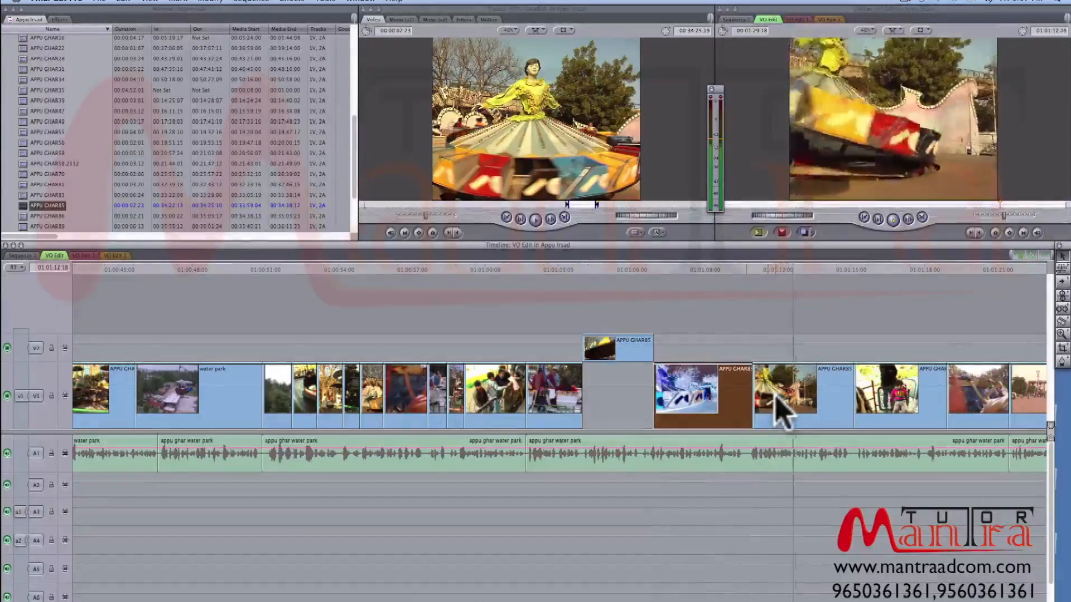
- Play into the V1 ride clip after APPU GHAR83 and trim its end to 01:01:14:06
{"action": "key", "text": "space"}
{"action": "key", "text": "space"}
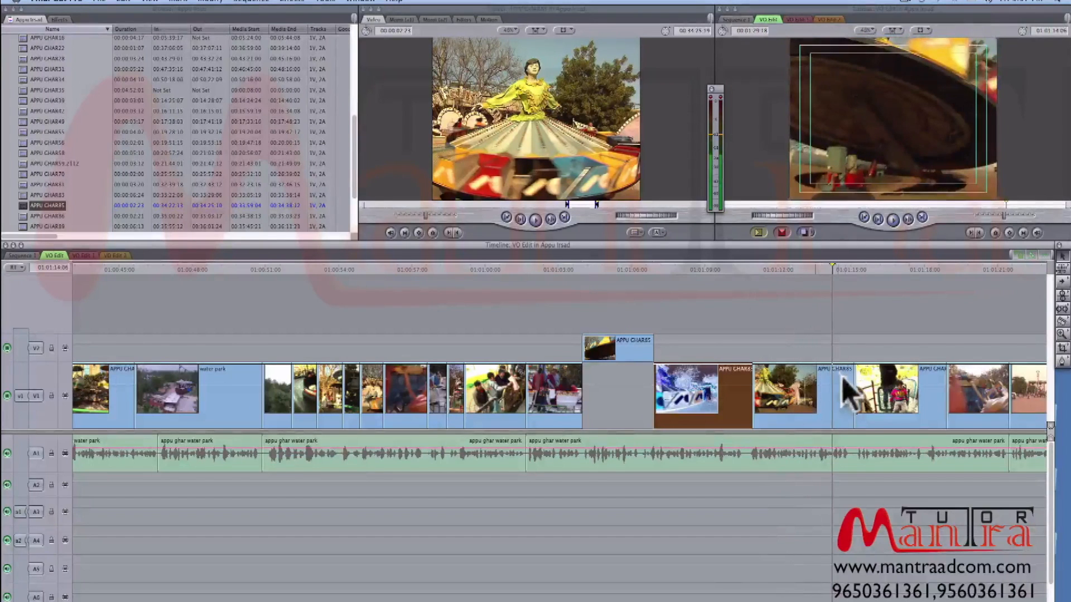
{"action": "left_click_drag", "start_coordinate": [840, 378], "coordinate": [728, 385]}
- Replay the ride clip after APPU GHAR83 from its lead-in and shorten its end to 01:01:12:15
{"action": "left_click", "coordinate": [745, 271]}
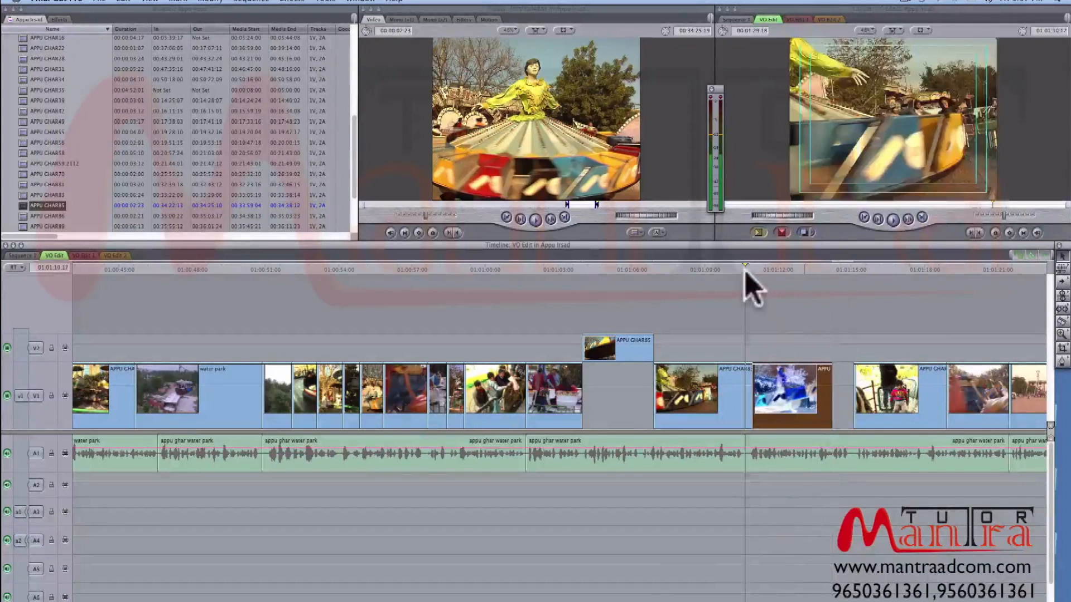
{"action": "key", "text": "space"}
{"action": "left_click", "coordinate": [803, 292]}
{"action": "left_click", "coordinate": [792, 389]}
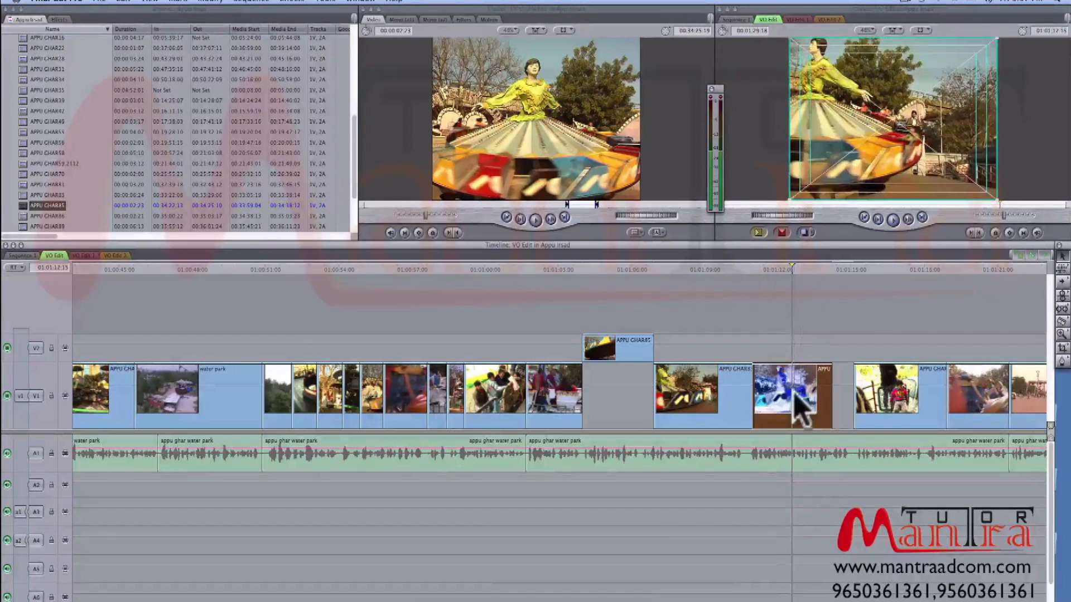
{"action": "key", "text": "v"}
{"action": "left_click_drag", "start_coordinate": [812, 408], "coordinate": [775, 397]}
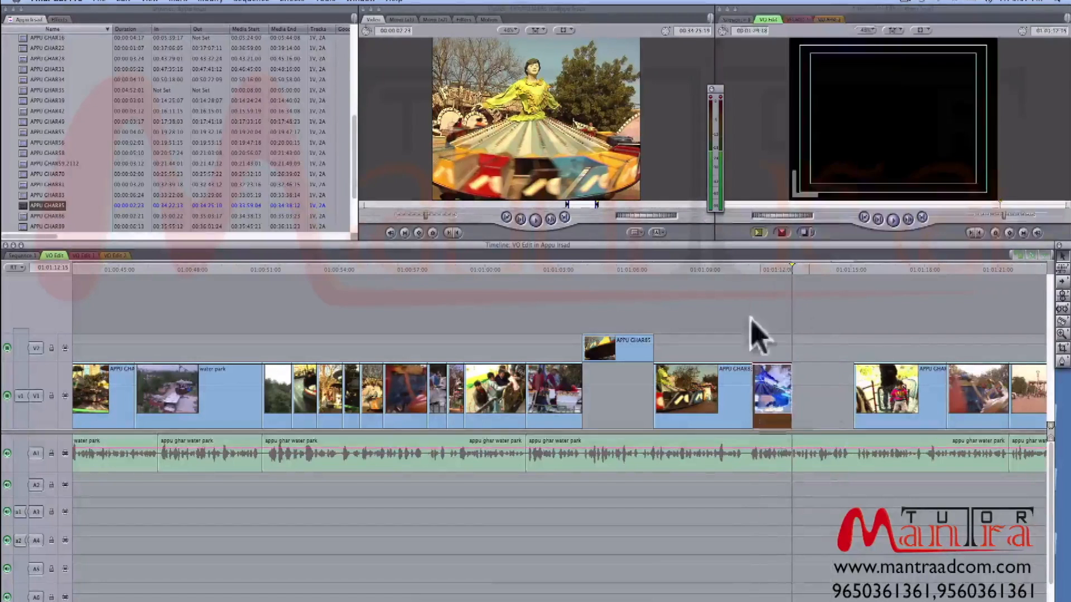
- Play the shortened ride clip against the voice-over and check the gap after it on V1
{"action": "left_click", "coordinate": [734, 267]}
{"action": "key", "text": "space"}
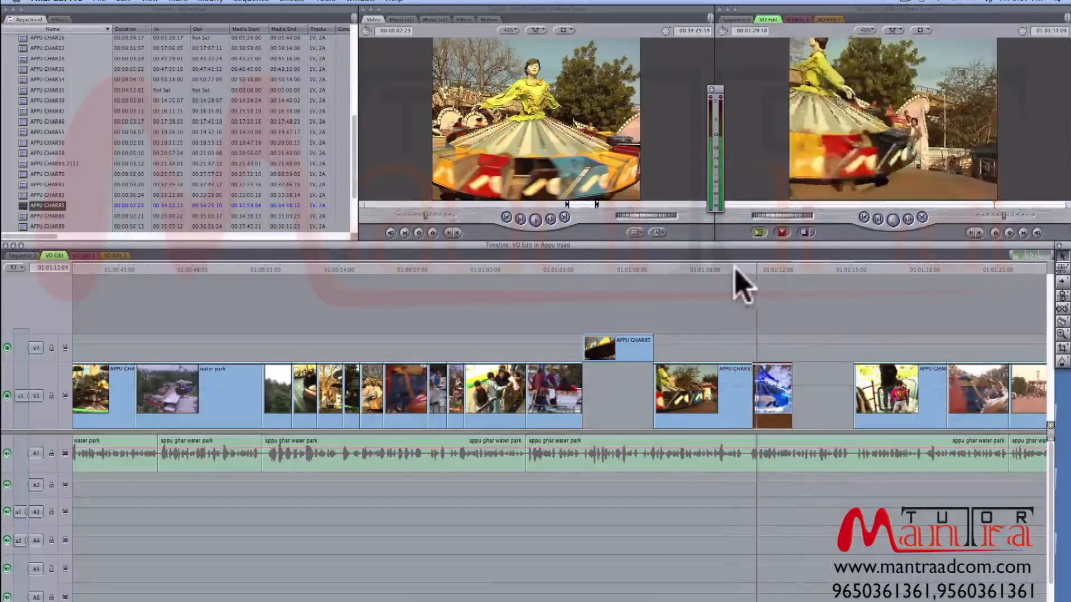
{"action": "key", "text": "space"}
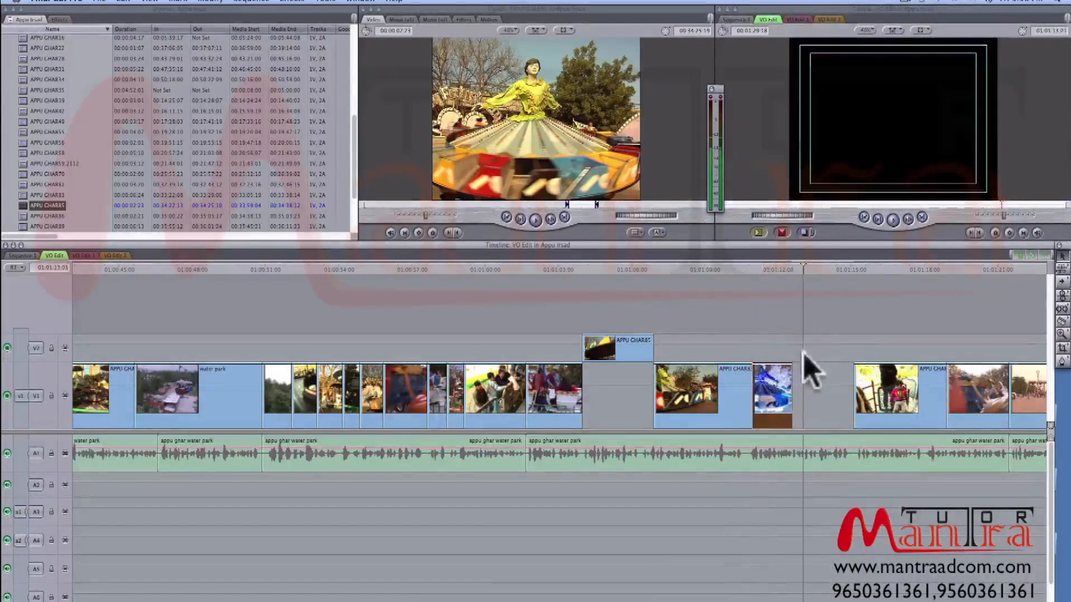
{"action": "mouse_move", "coordinate": [796, 394]}
{"action": "left_mouse_down"}
{"action": "mouse_move", "coordinate": [804, 393]}
{"action": "mouse_move", "coordinate": [790, 394]}
{"action": "left_mouse_up"}
{"action": "key", "text": "space"}
{"action": "key", "text": "space"}
- Mark an earlier section of APPU GHAR85, fill the V1 gap after the shortened ride clip with it, and play on
{"action": "left_click_drag", "start_coordinate": [627, 206], "coordinate": [404, 219]}
{"action": "key", "text": "o"}
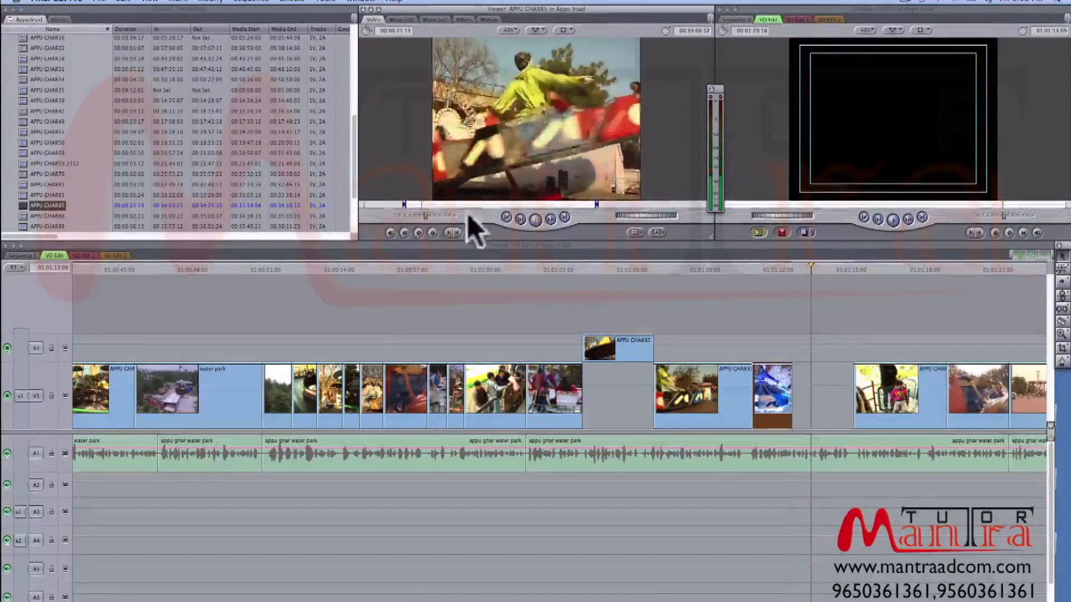
{"action": "left_click_drag", "start_coordinate": [513, 204], "coordinate": [841, 389]}
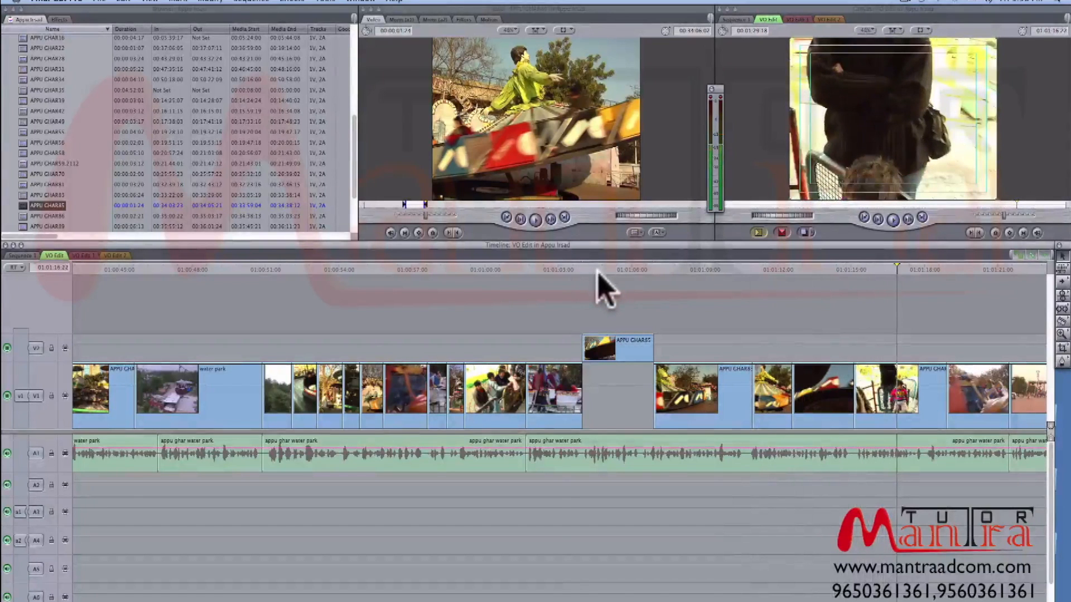
{"action": "key", "text": "super+minus"}
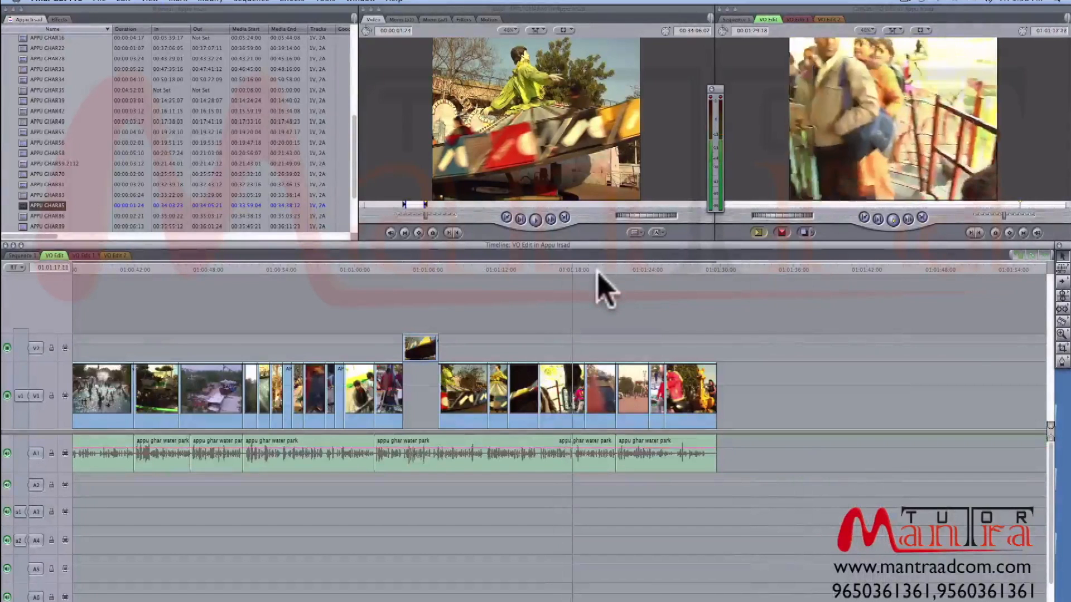
- Play the V1 shots from APPU GHAR85 up to the family shot against the voice-over, and inspect those clips more closely
{"action": "left_click", "coordinate": [533, 270]}
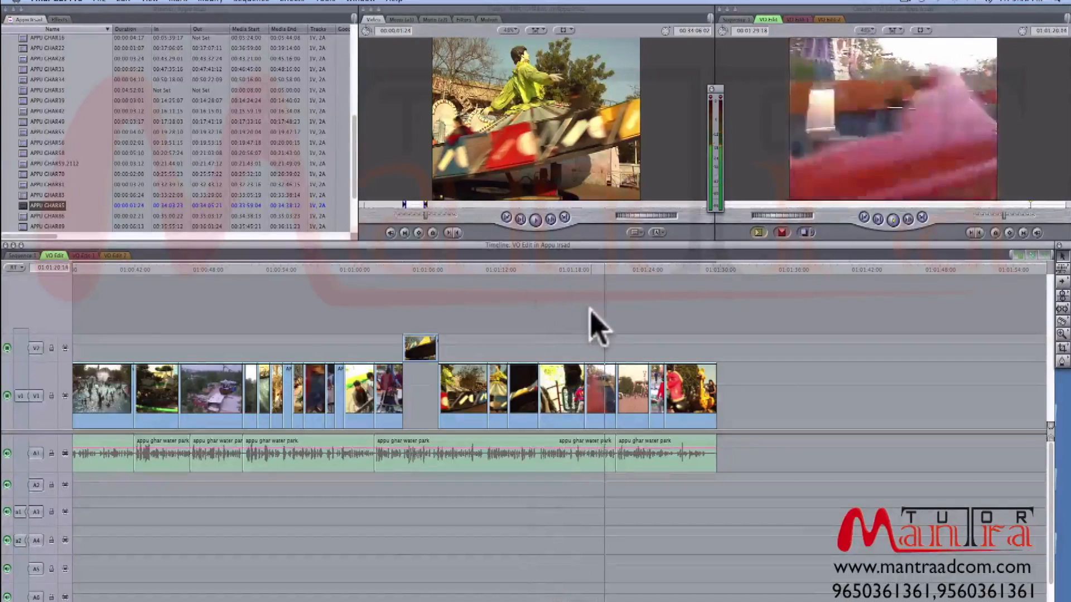
{"action": "key", "text": "space"}
{"action": "key", "text": "super+equal"}
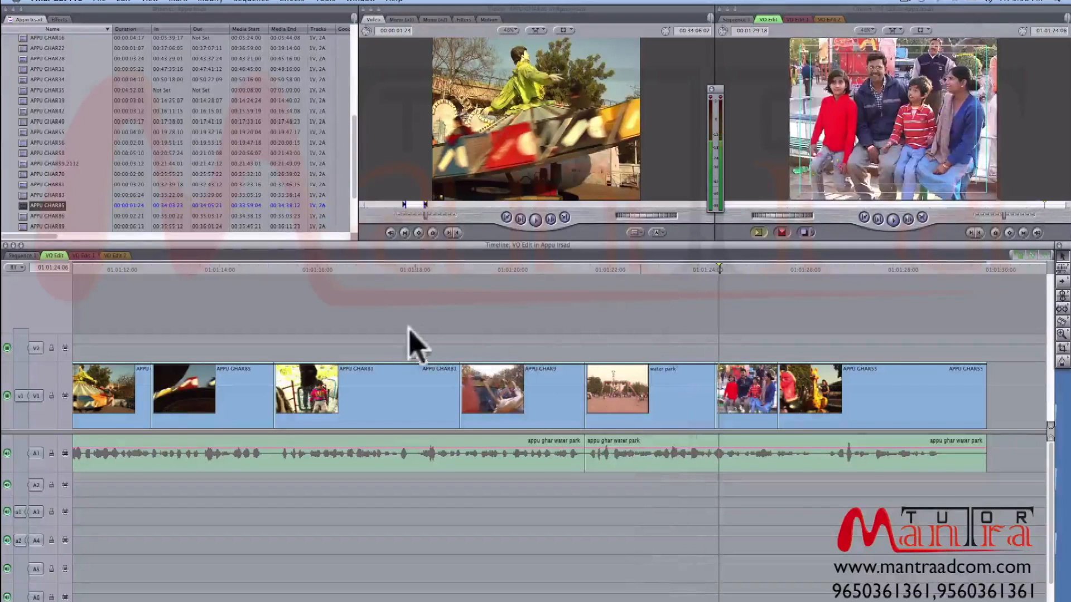
{"action": "scroll", "coordinate": [413, 346], "scroll_direction": "right", "scroll_amount": 3}
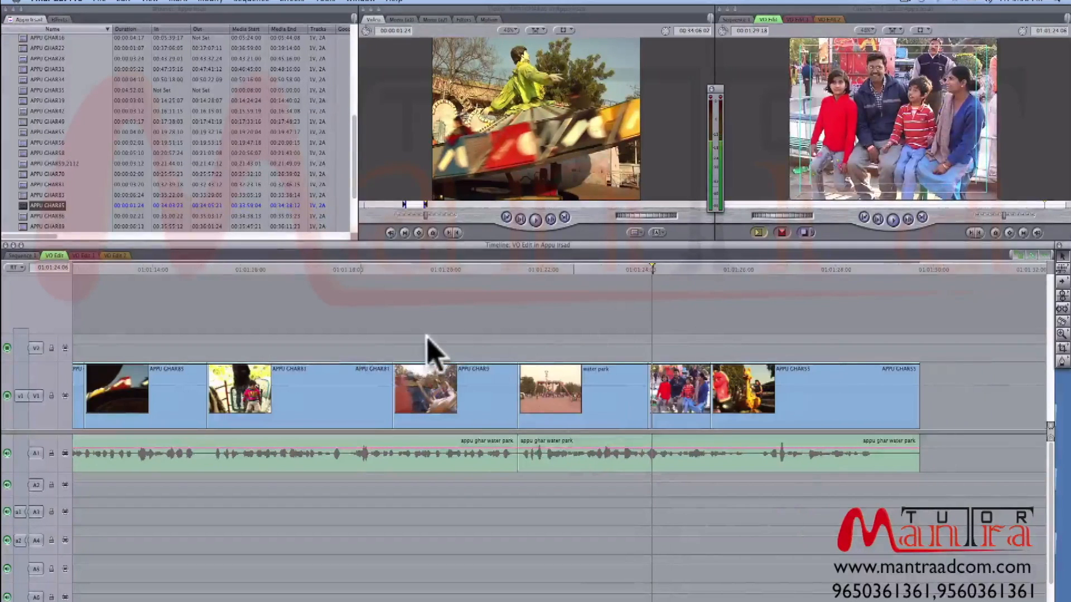
{"action": "scroll", "coordinate": [425, 337], "scroll_direction": "left", "scroll_amount": 8}
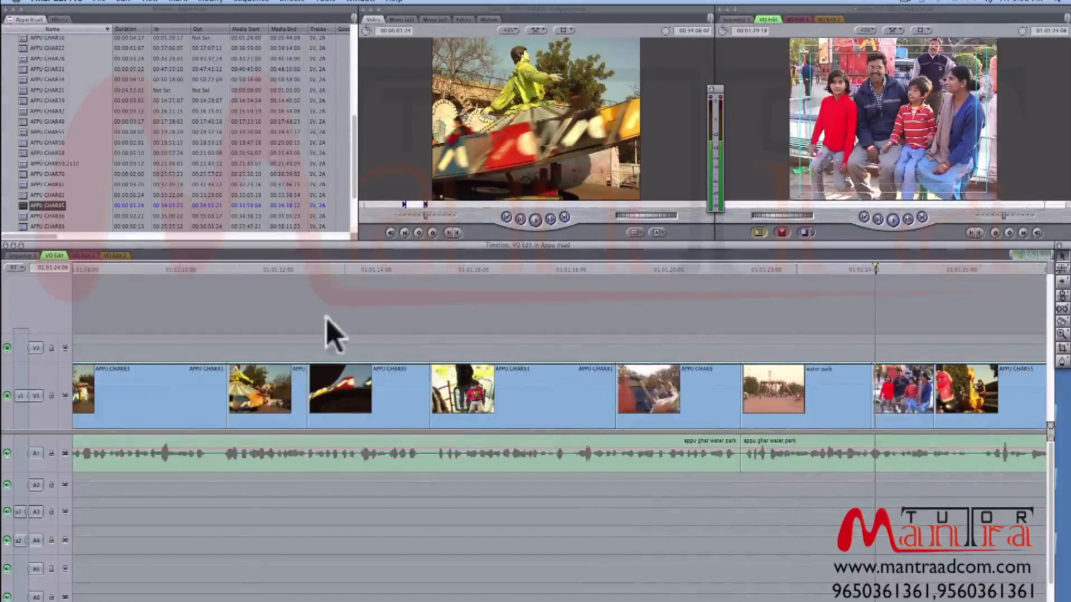
- Replay APPU GHAR81 and move APPU GHAR9 about a second earlier on V1, overwriting the end of APPU GHAR81
{"action": "left_click", "coordinate": [433, 270]}
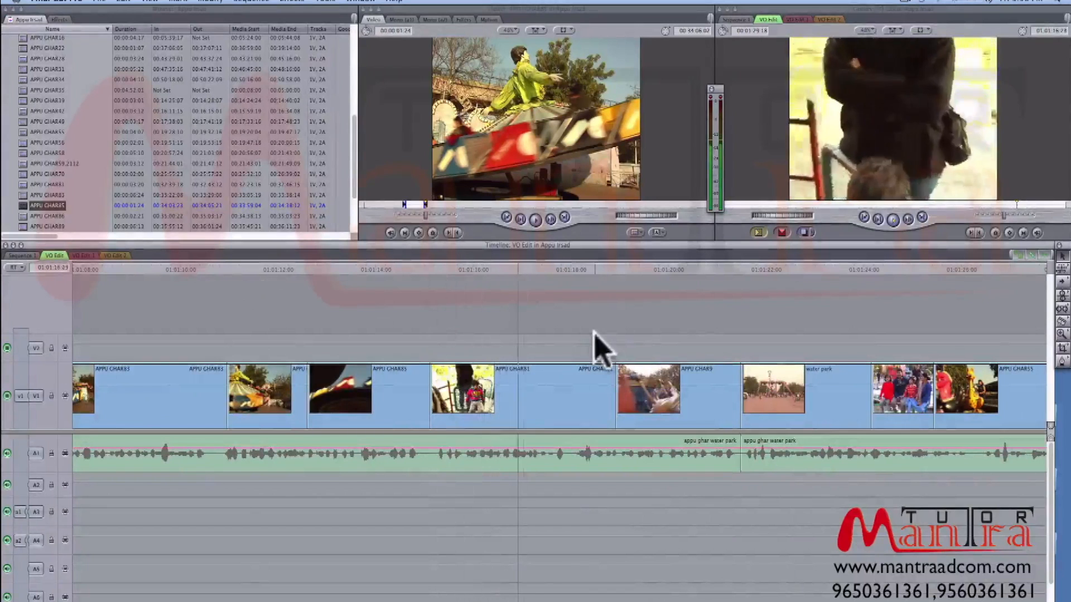
{"action": "left_click_drag", "start_coordinate": [614, 385], "coordinate": [567, 374]}
{"action": "key", "text": "space"}
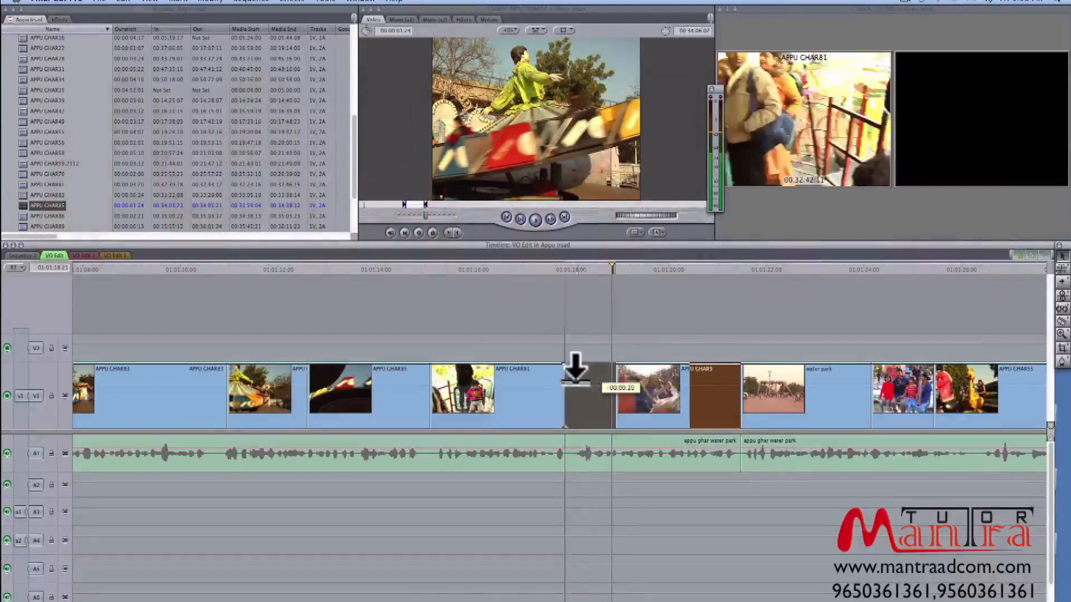
- Extend the end of APPU GHAR9 on V1 to meet the water park clip, undoing the shorter trim of that end
{"action": "left_click_drag", "start_coordinate": [688, 383], "coordinate": [659, 380]}
{"action": "key", "text": "space"}
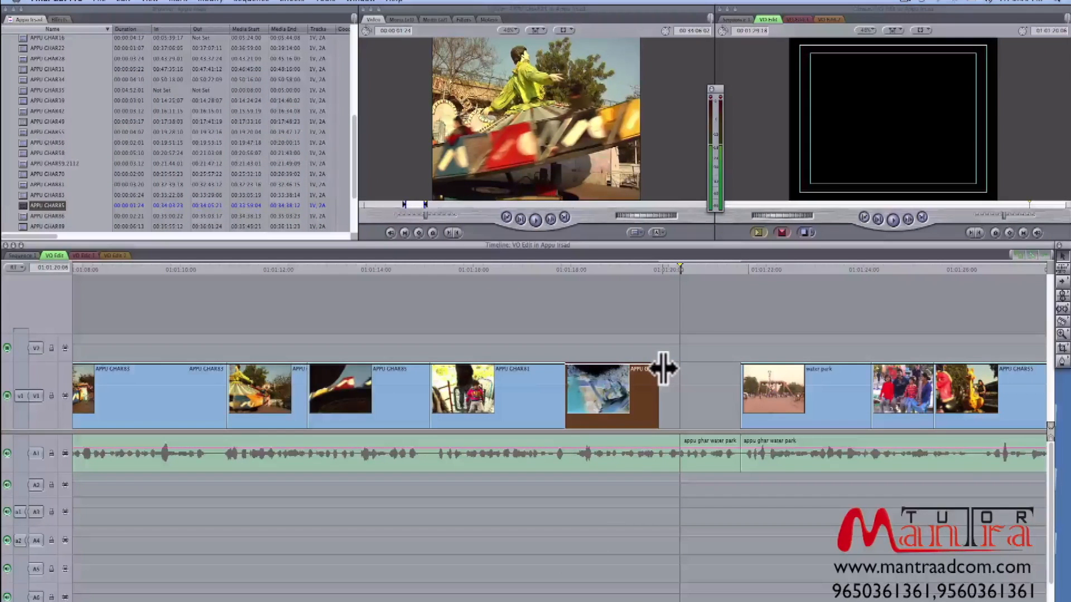
{"action": "key", "text": "super+z"}
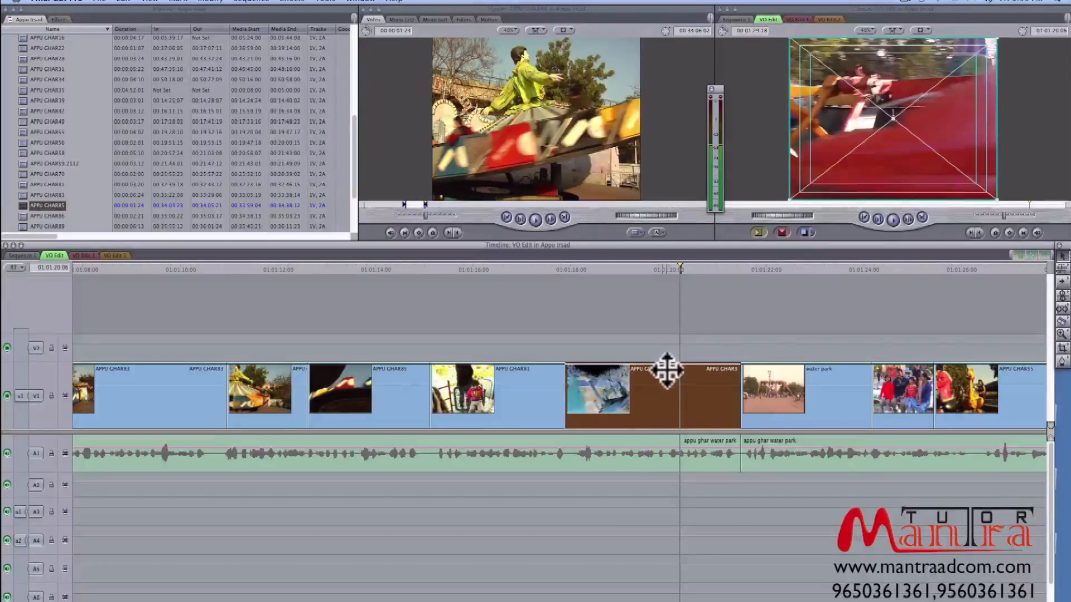
- Play into the water park clip, extend the start of the family shot after it back to 01:01:23:11, and play on
{"action": "key", "text": "space"}
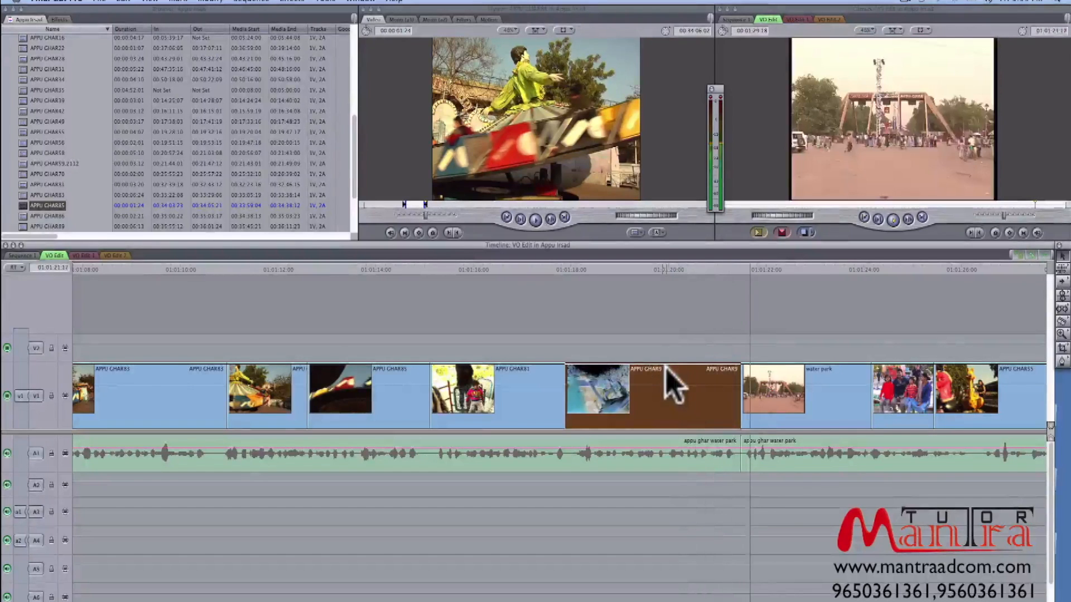
{"action": "key", "text": "space"}
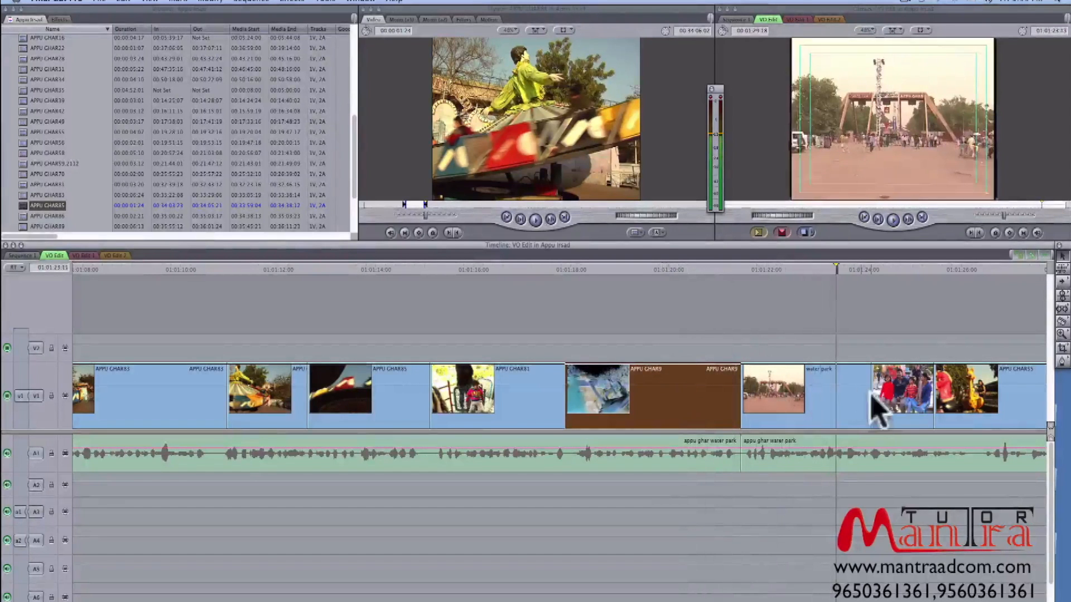
{"action": "left_click_drag", "start_coordinate": [870, 394], "coordinate": [933, 394]}
{"action": "key", "text": "space"}
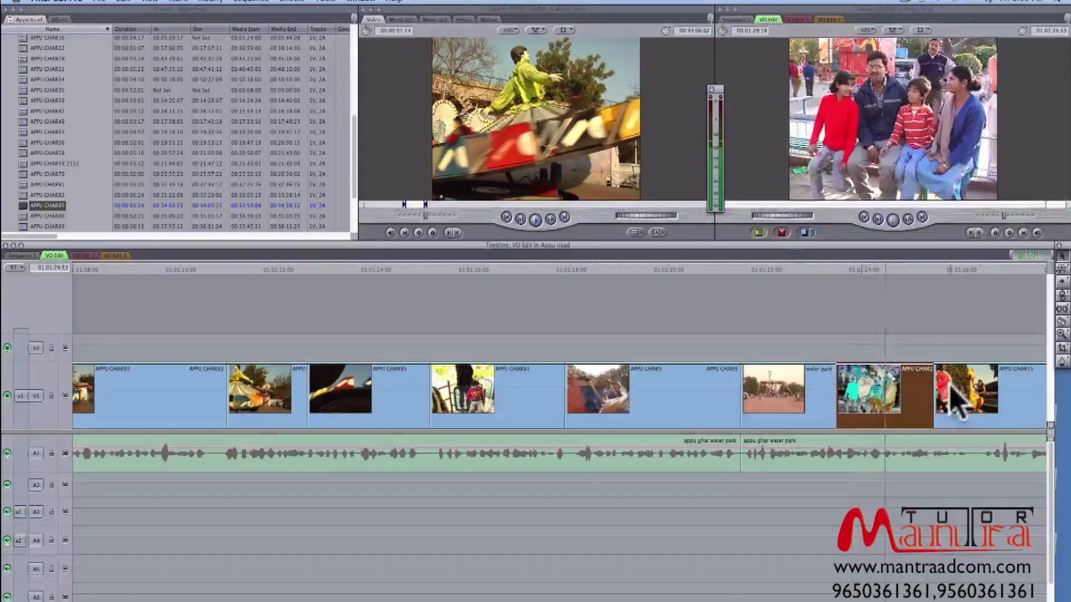